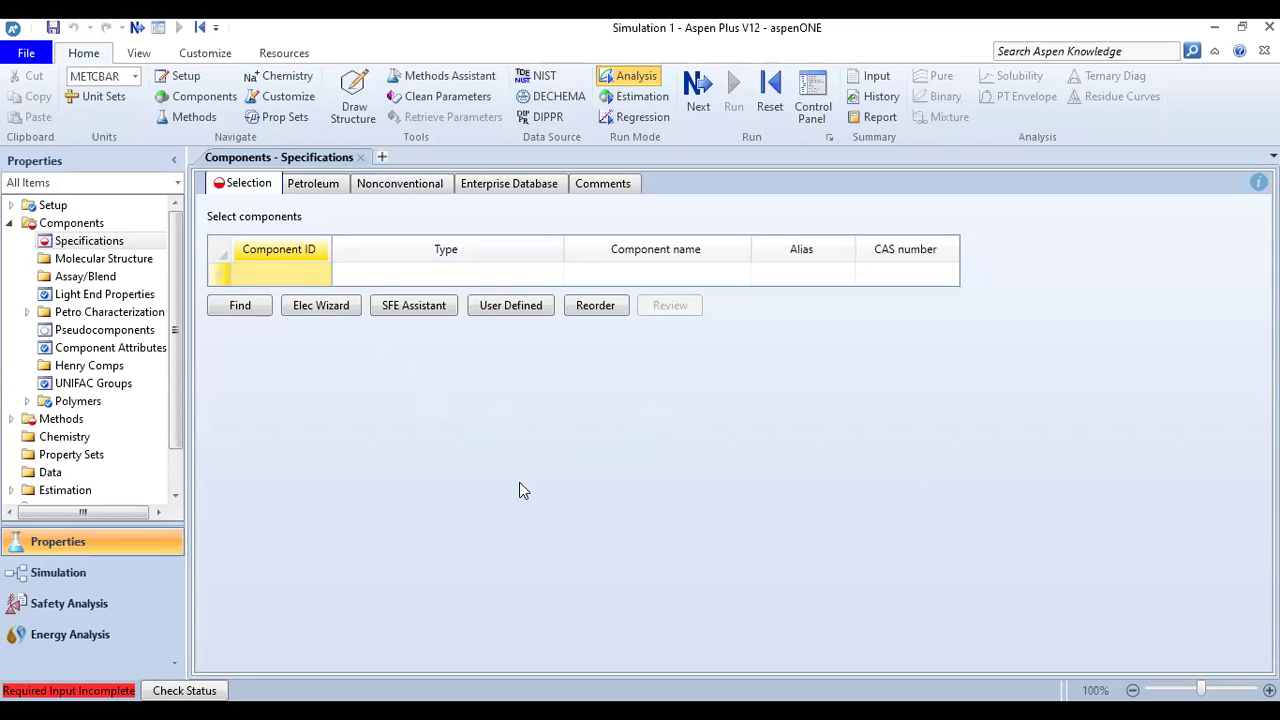
Add benzene (C6H6) and chlorine (CL2) to the component list
{"action": "left_click", "coordinate": [280, 279]}
{"action": "type", "text": "C"}
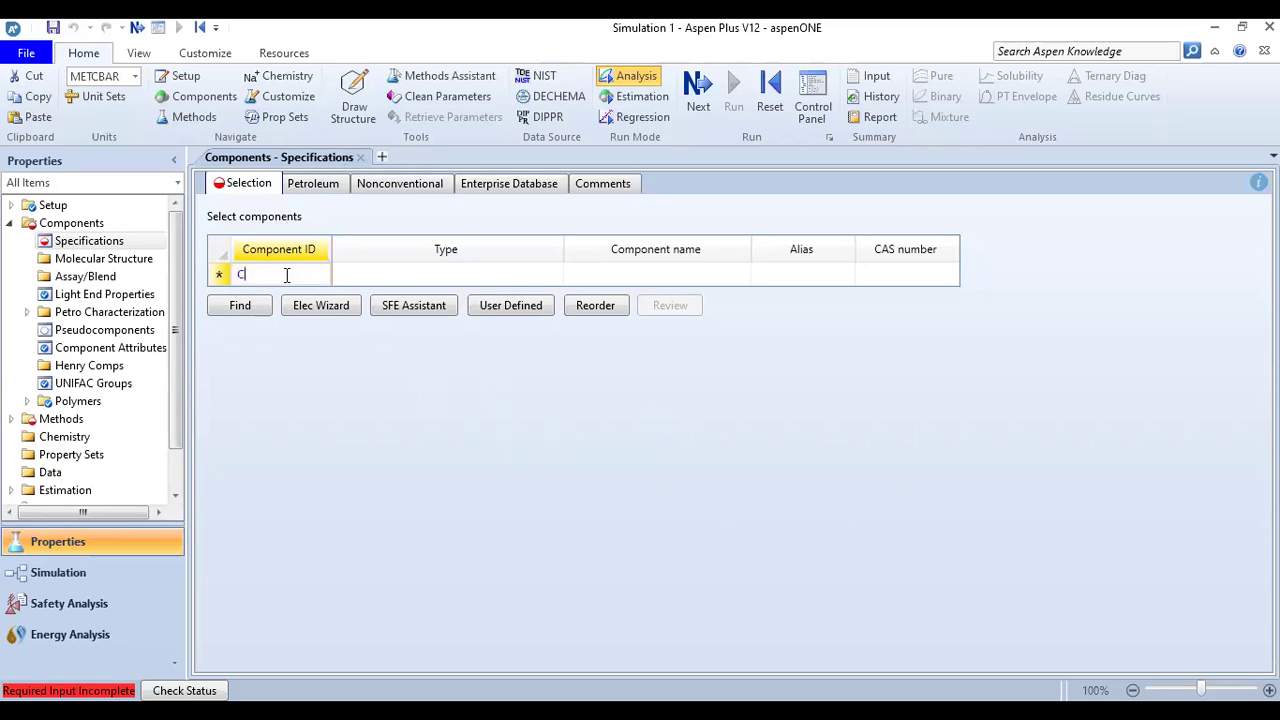
{"action": "type", "text": "6H6"}
{"action": "key", "text": "Return"}
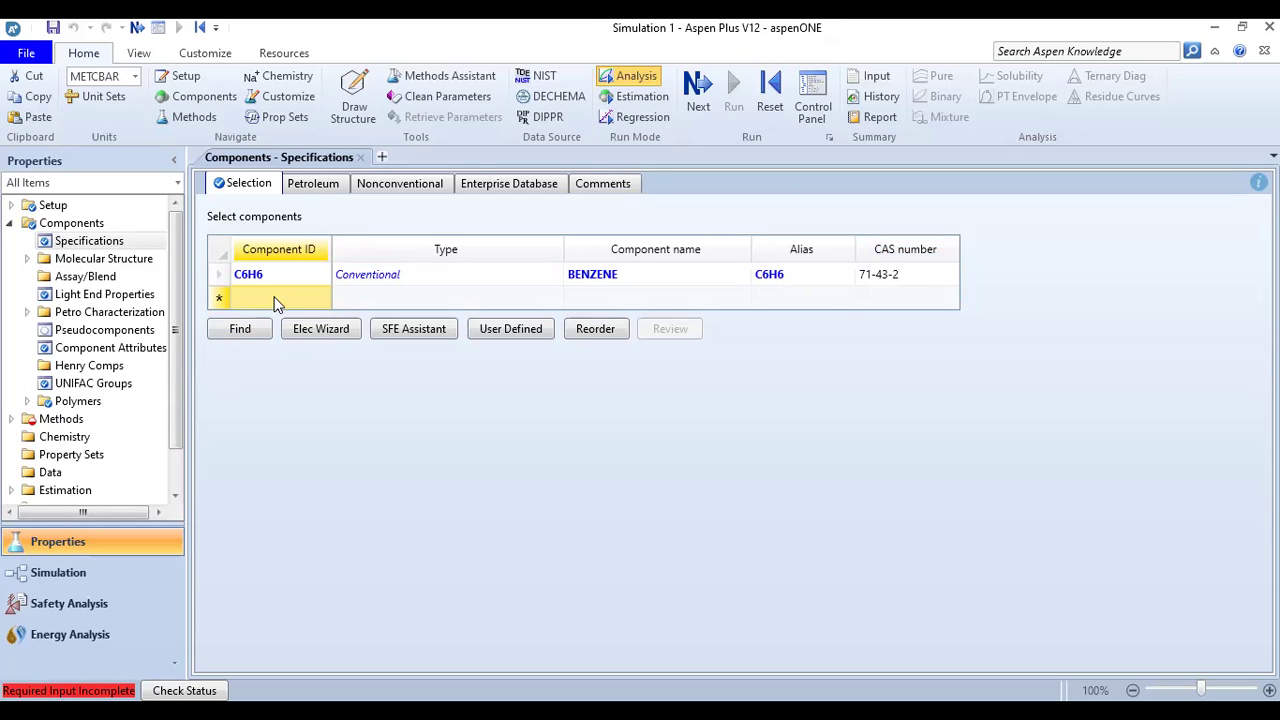
{"action": "type", "text": "CL2"}
{"action": "left_click", "coordinate": [330, 364]}
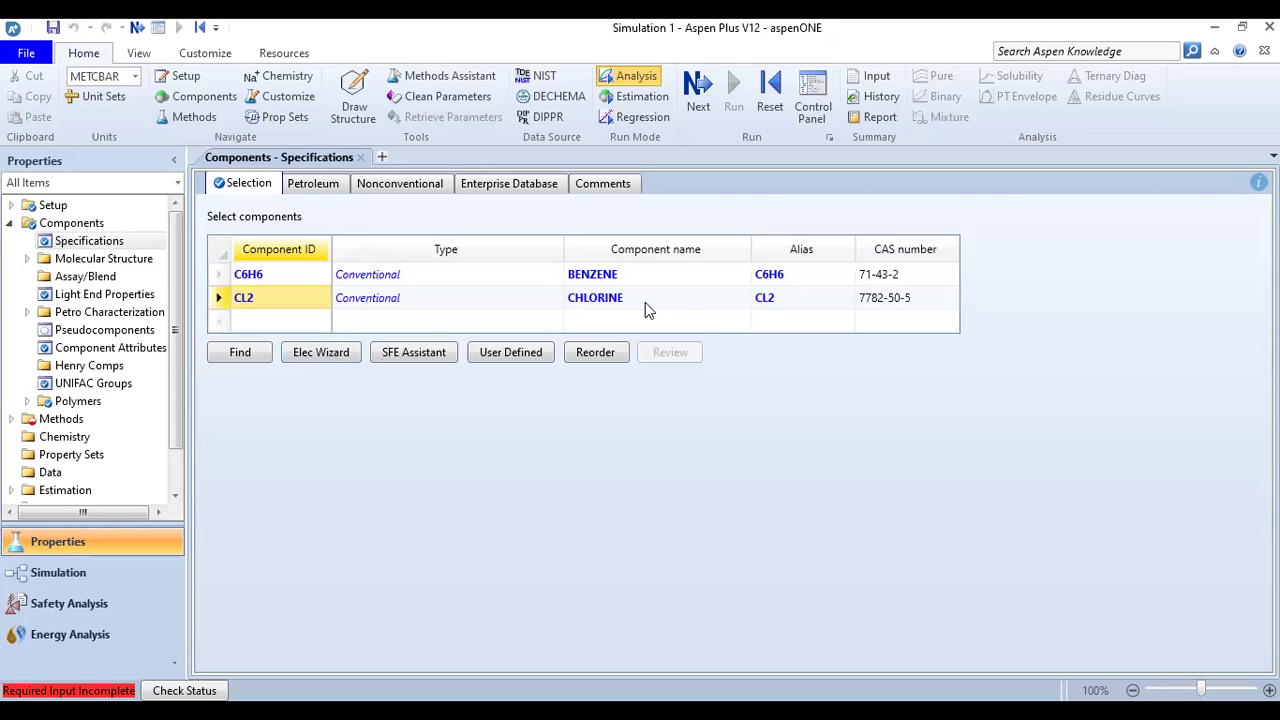
Add chlorobenzene (C6H5CL) and hydrogen chloride (HCL) as the third and fourth components
{"action": "left_click", "coordinate": [306, 322]}
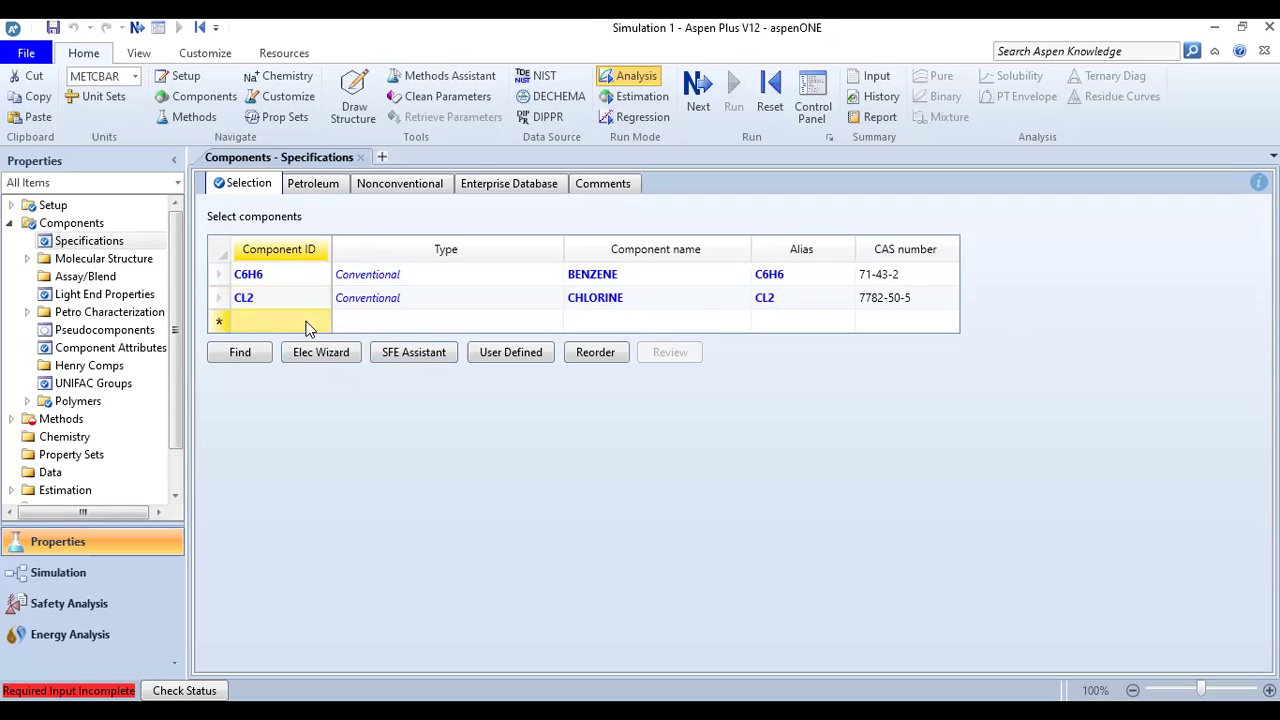
{"action": "type", "text": "C6H5CL"}
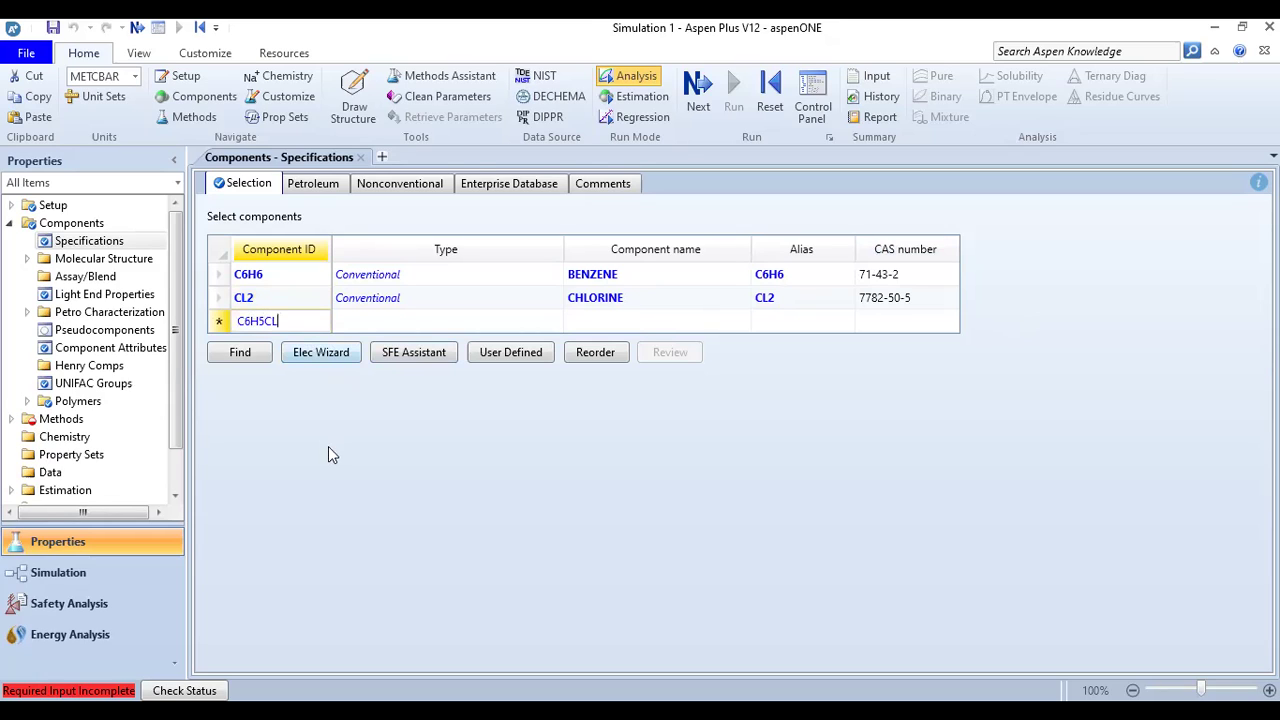
{"action": "key", "text": "Return"}
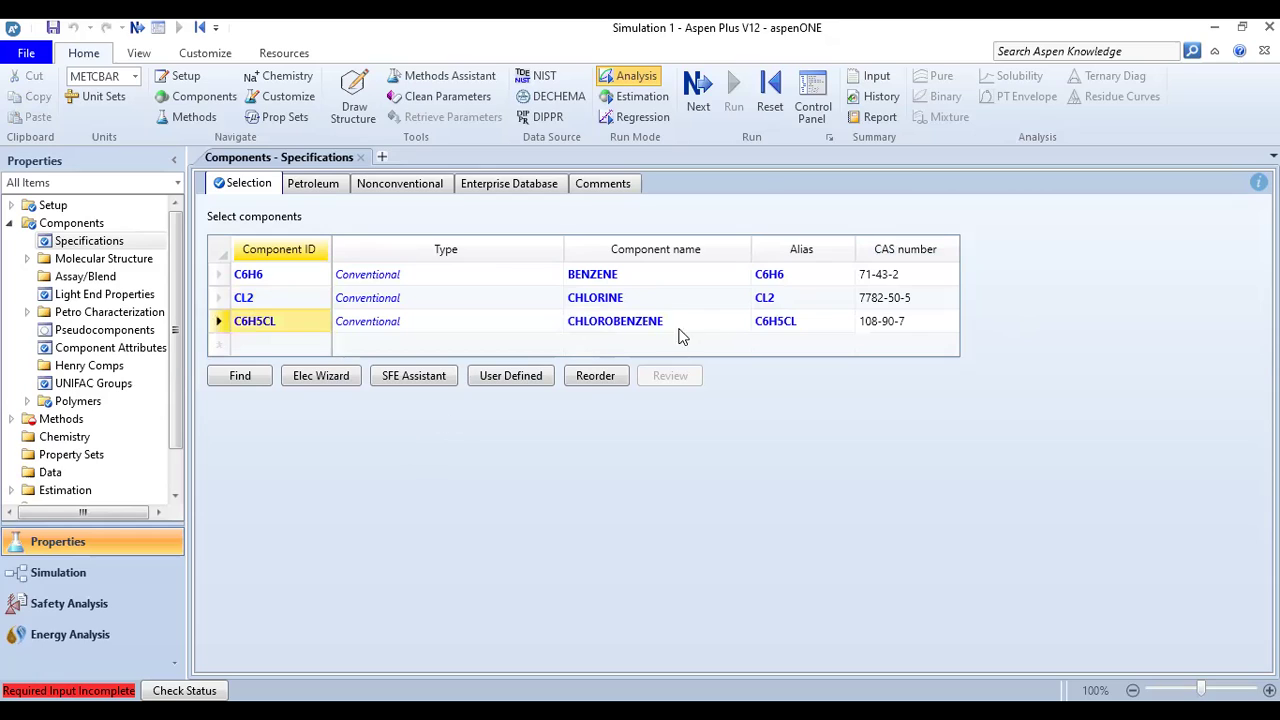
{"action": "left_click", "coordinate": [275, 344]}
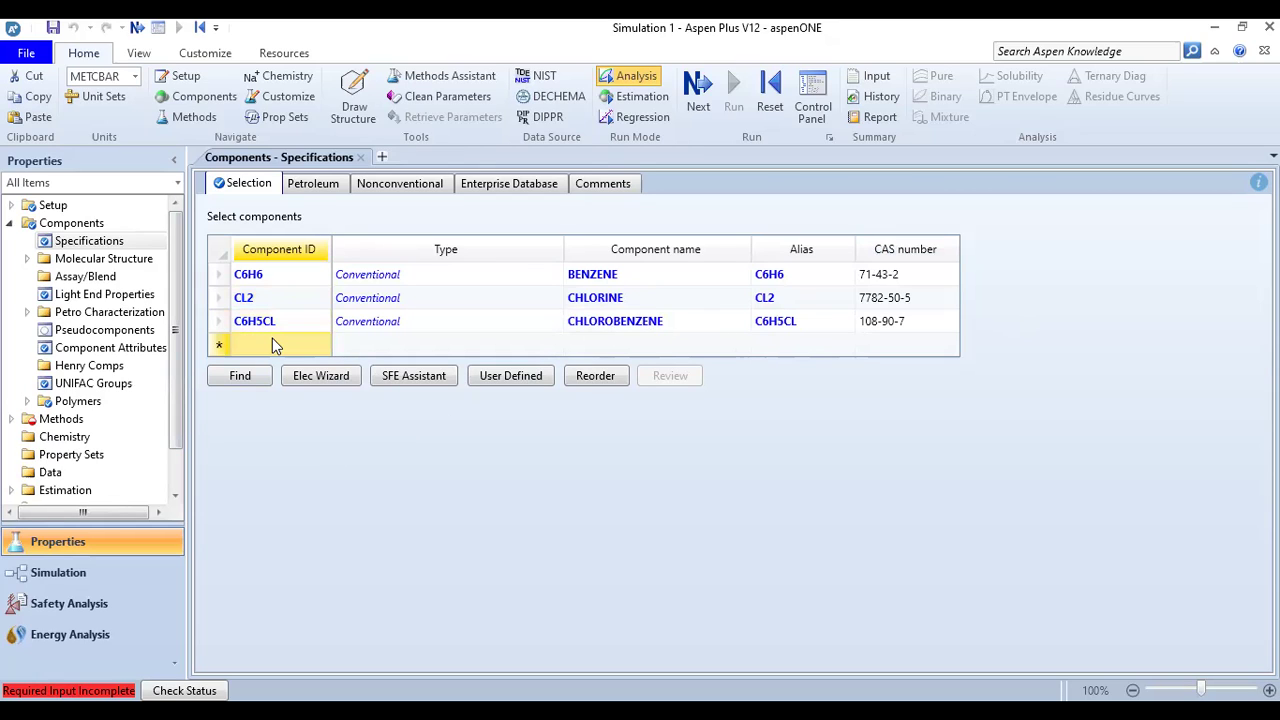
{"action": "type", "text": "HCL"}
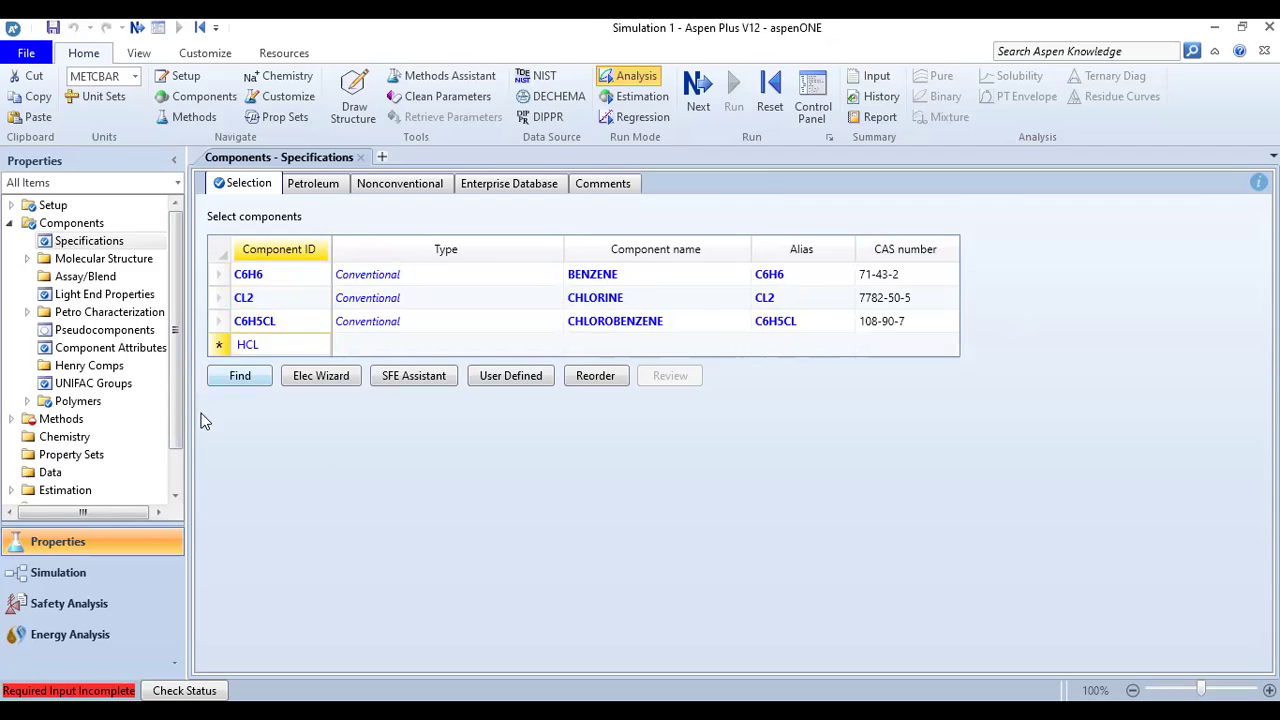
{"action": "key", "text": "Return"}
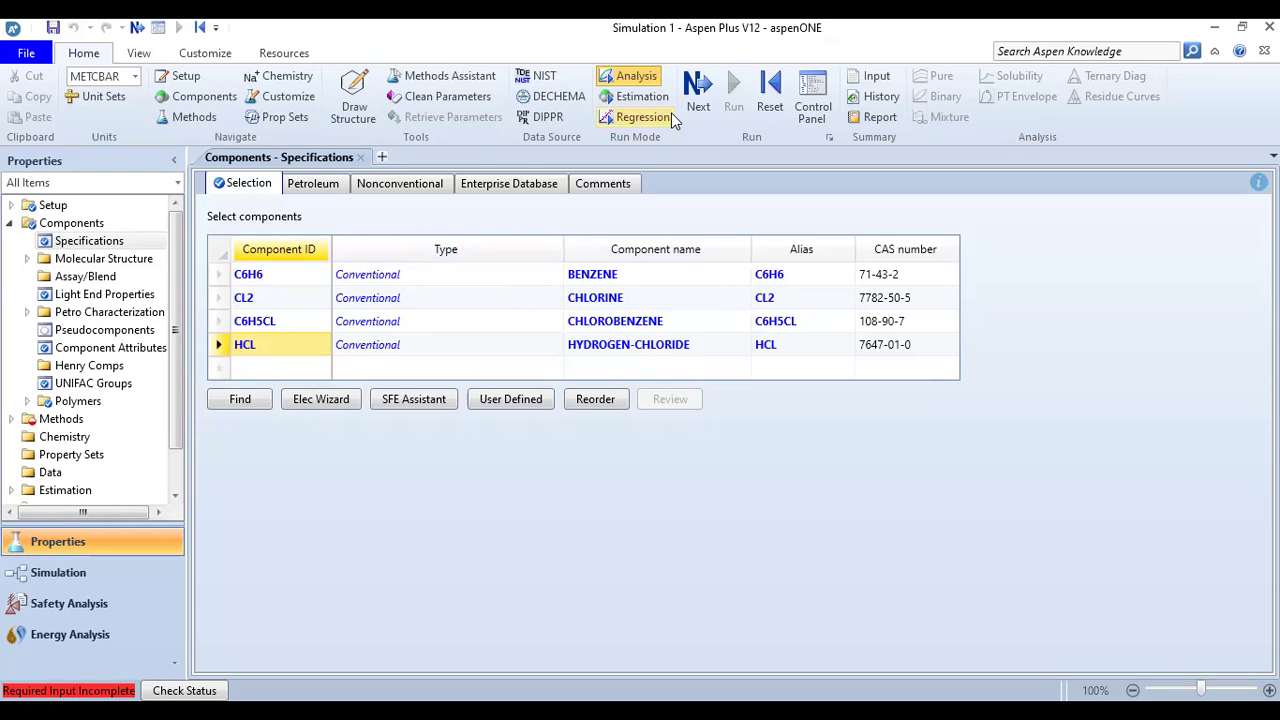
Set the base property method to PENG-ROB and run the property analysis
{"action": "left_click", "coordinate": [697, 108]}
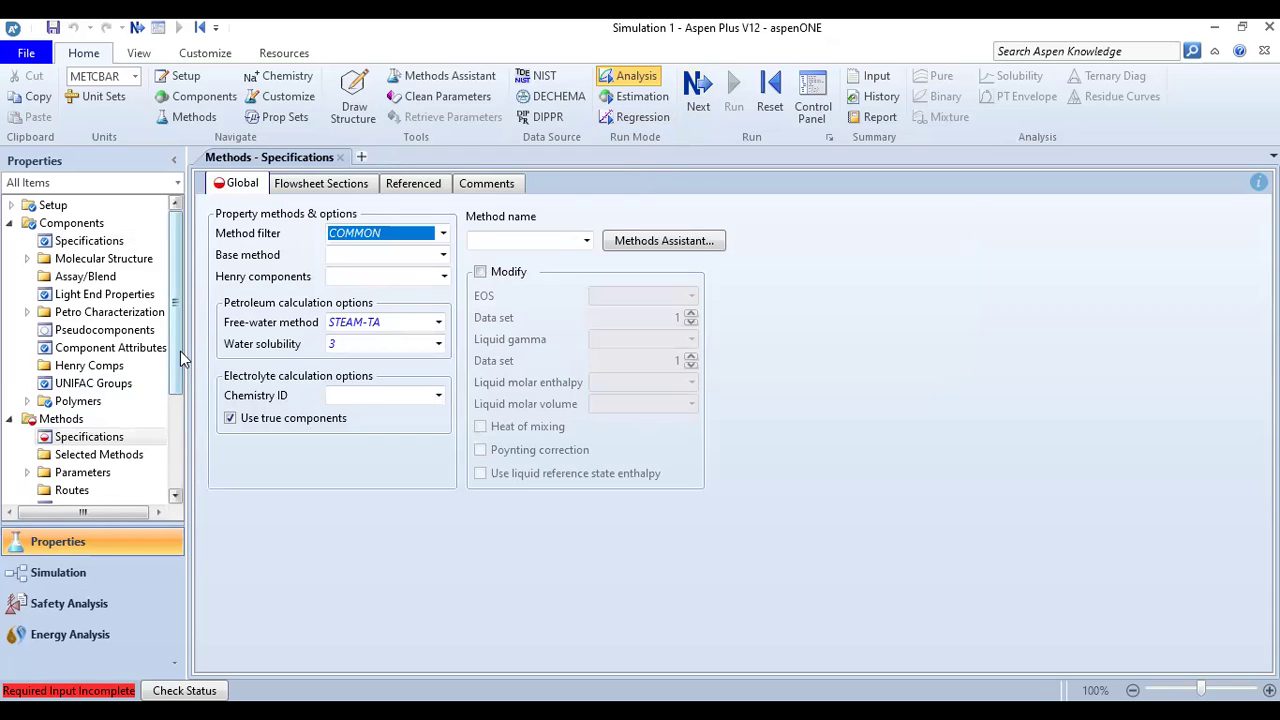
{"action": "scroll", "coordinate": [180, 314], "scroll_direction": "down", "scroll_amount": 1}
{"action": "scroll", "coordinate": [185, 314], "scroll_direction": "up", "scroll_amount": 1}
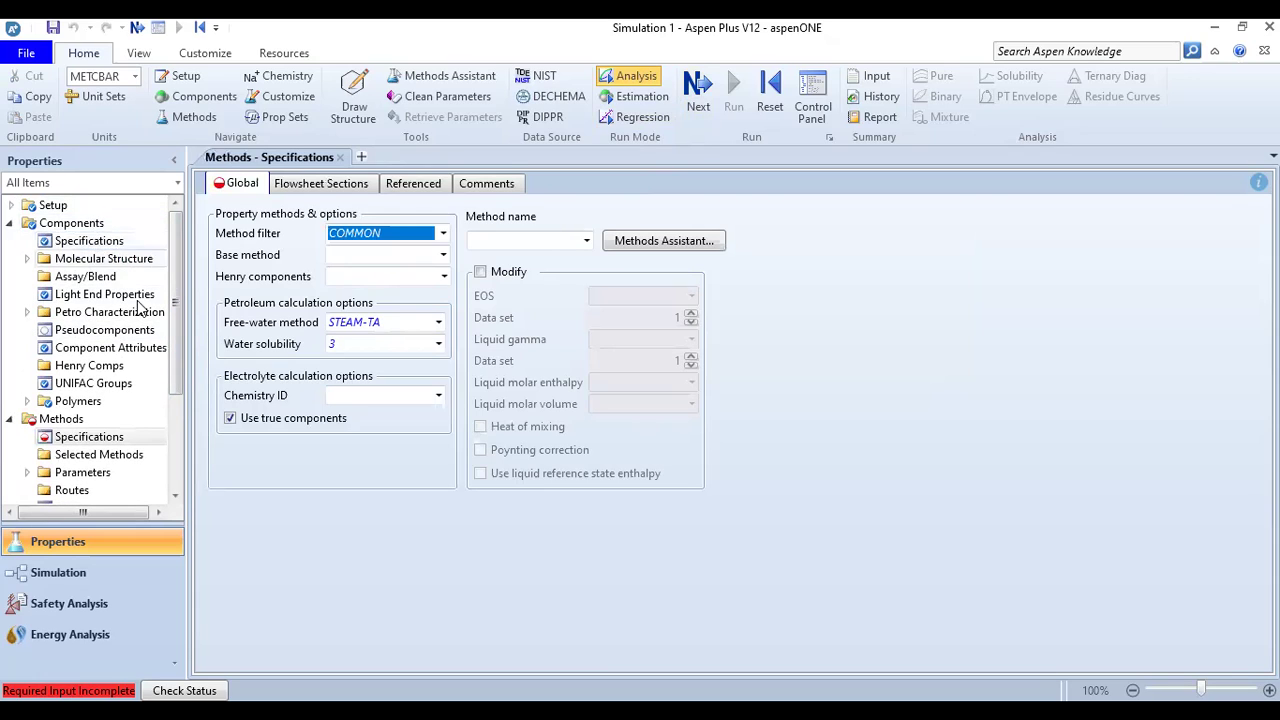
{"action": "left_click_drag", "start_coordinate": [176, 243], "coordinate": [175, 325]}
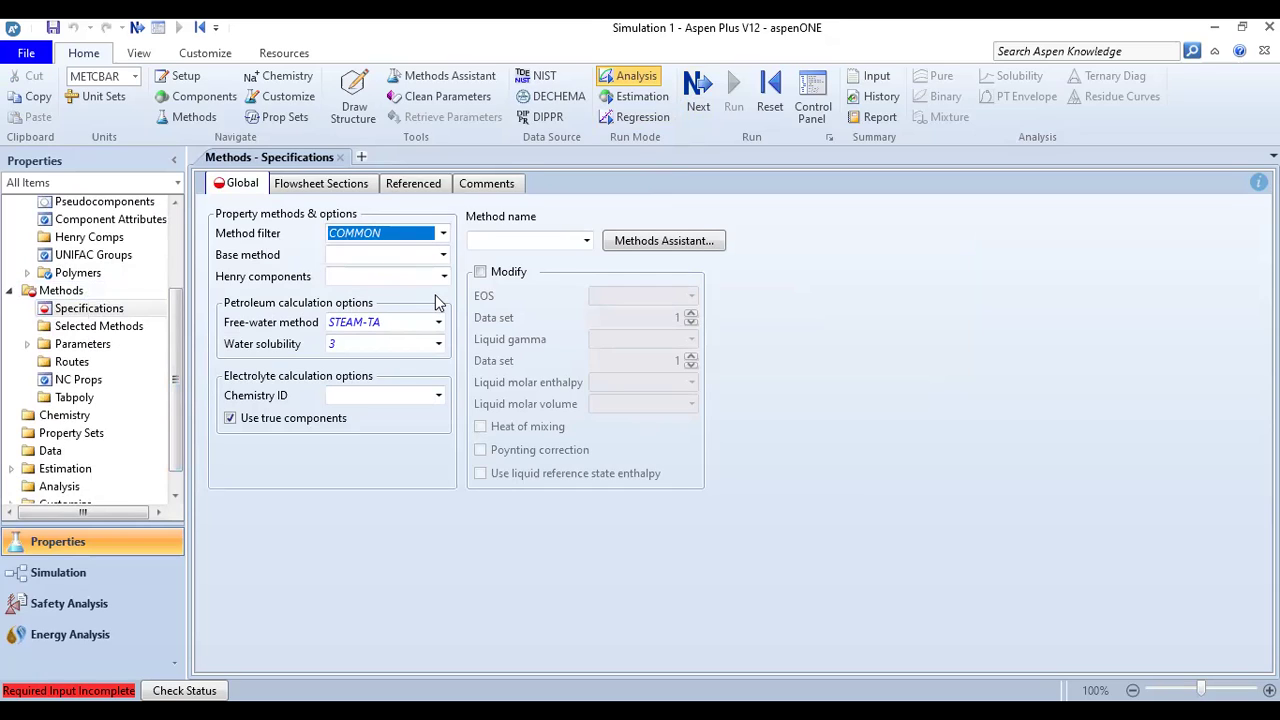
{"action": "left_click", "coordinate": [443, 256]}
{"action": "left_click_drag", "start_coordinate": [450, 287], "coordinate": [437, 364]}
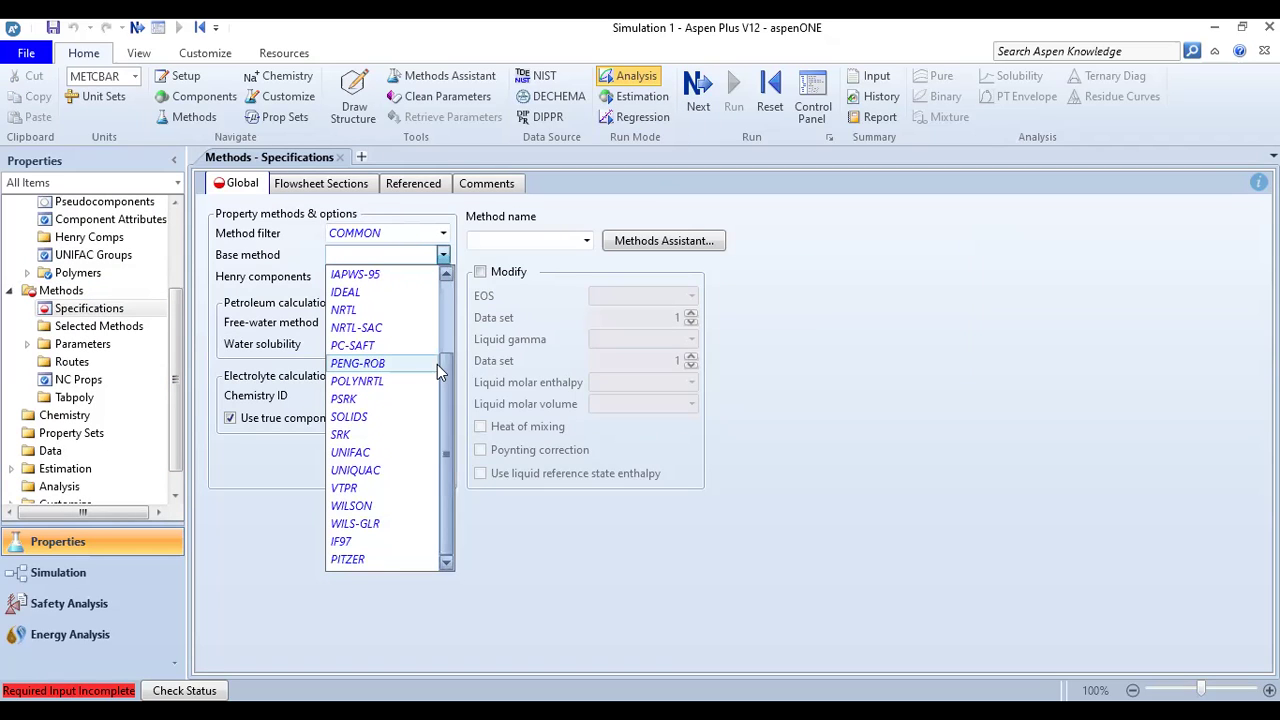
{"action": "left_click", "coordinate": [358, 363]}
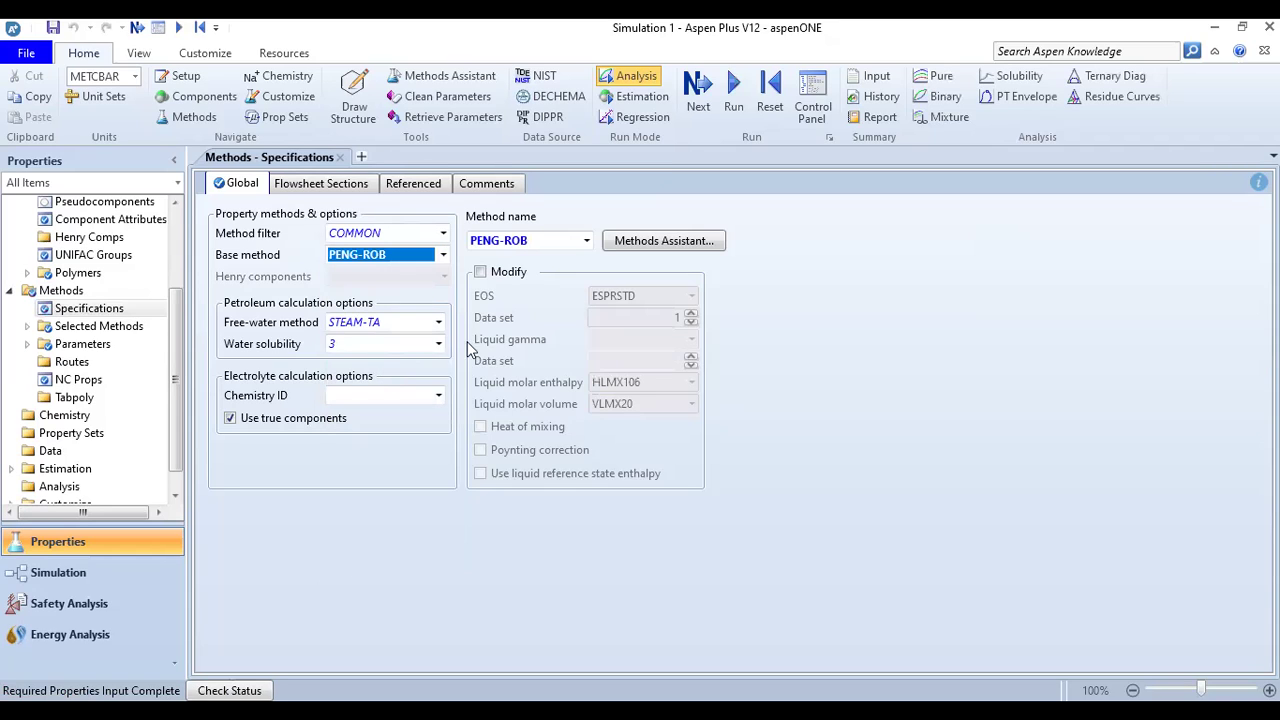
{"action": "left_click", "coordinate": [802, 326]}
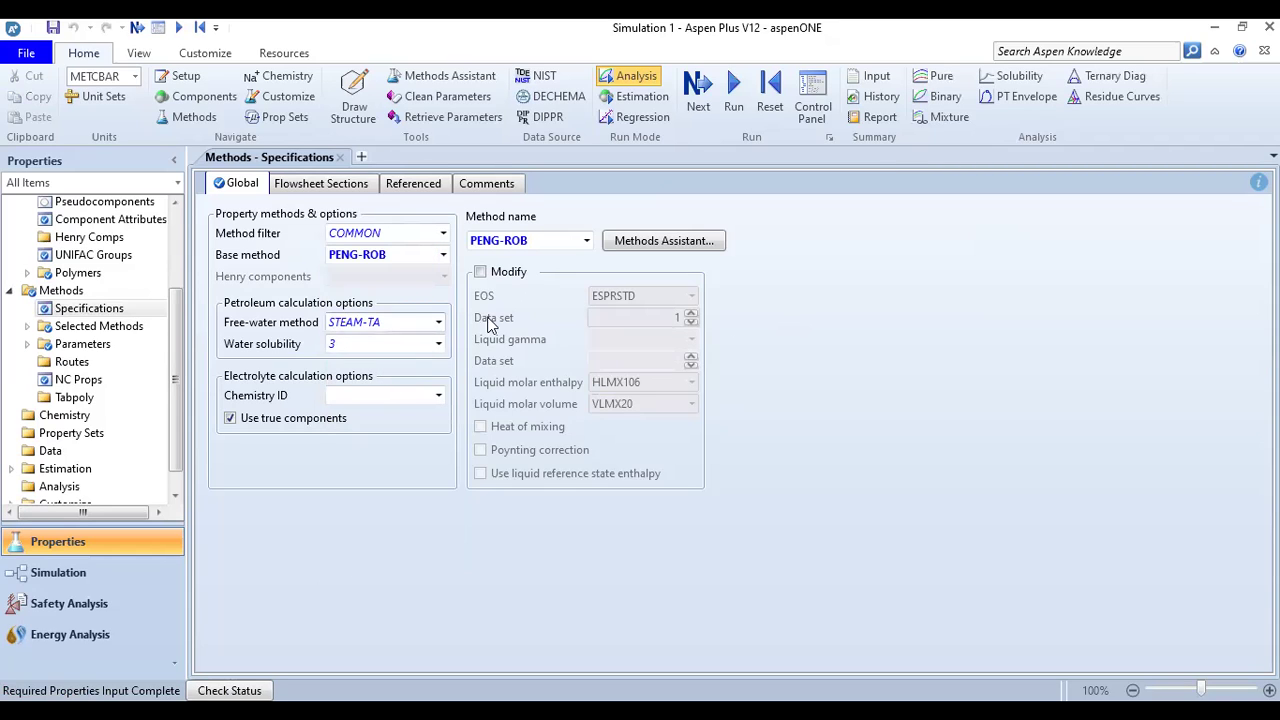
{"action": "left_click", "coordinate": [740, 114]}
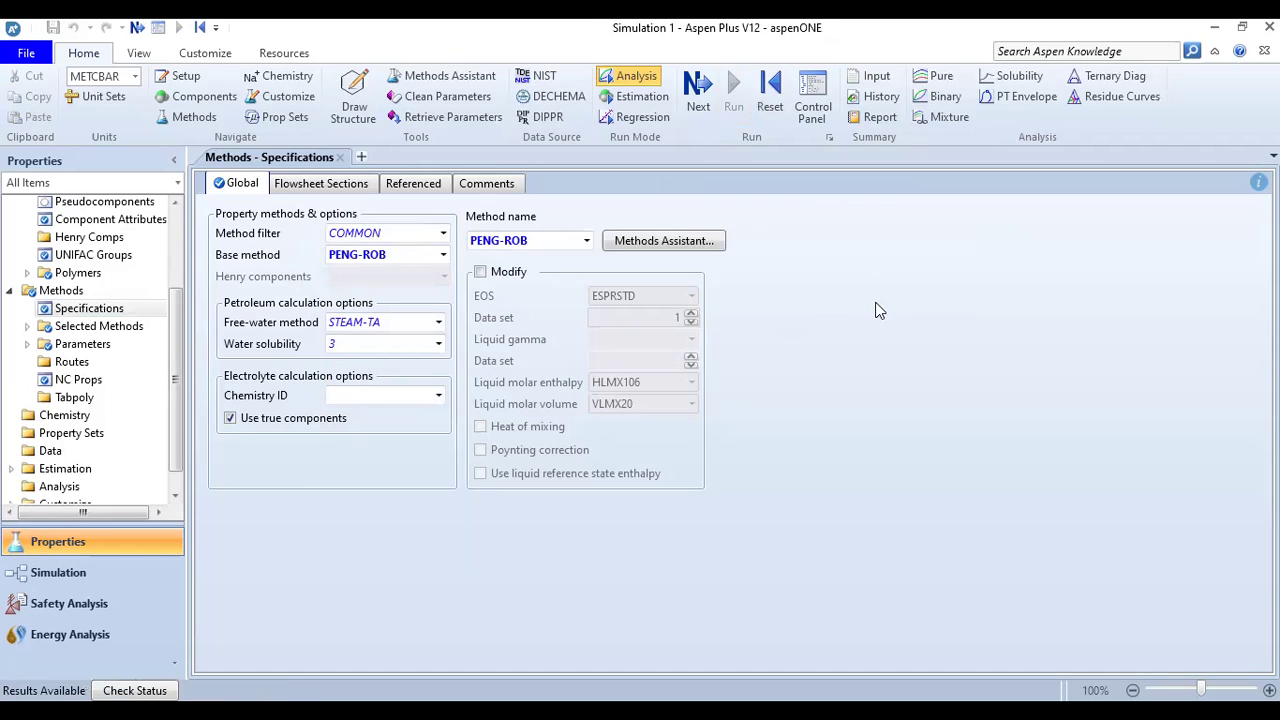
Switch to the simulation environment and place one RStoic reactor block in the middle of the main flowsheet
{"action": "left_click", "coordinate": [63, 580]}
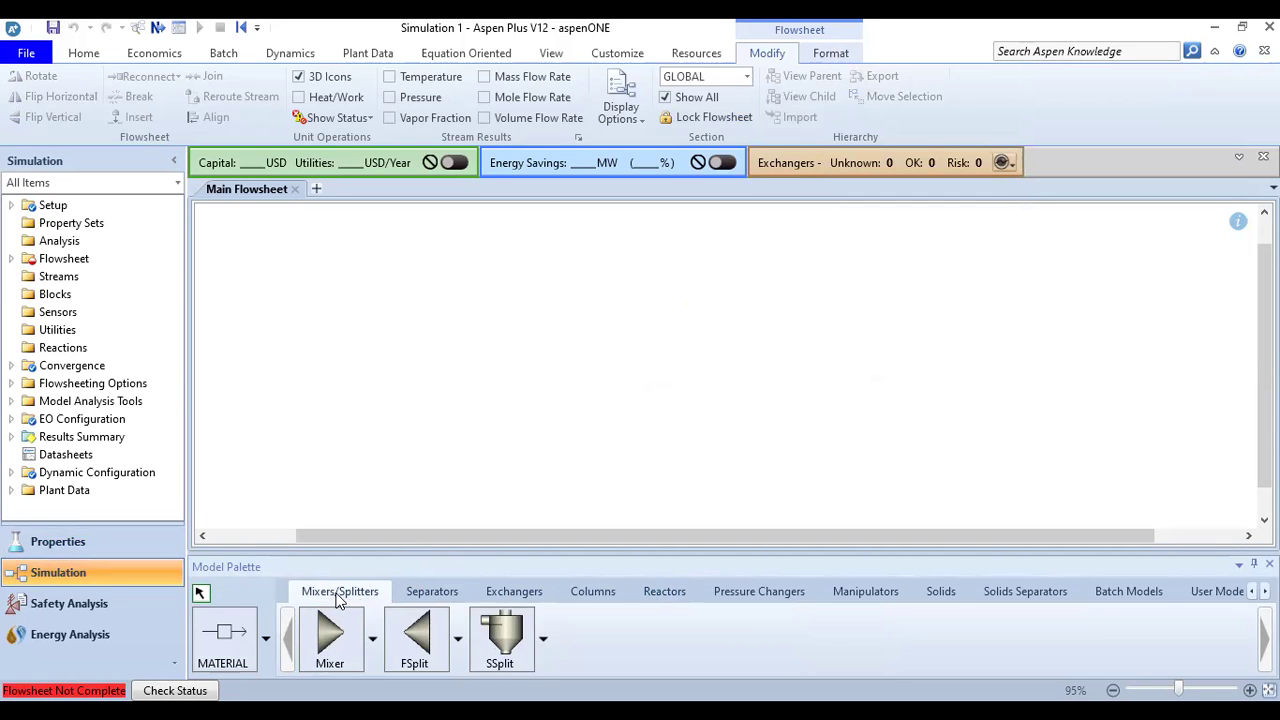
{"action": "left_click", "coordinate": [443, 593]}
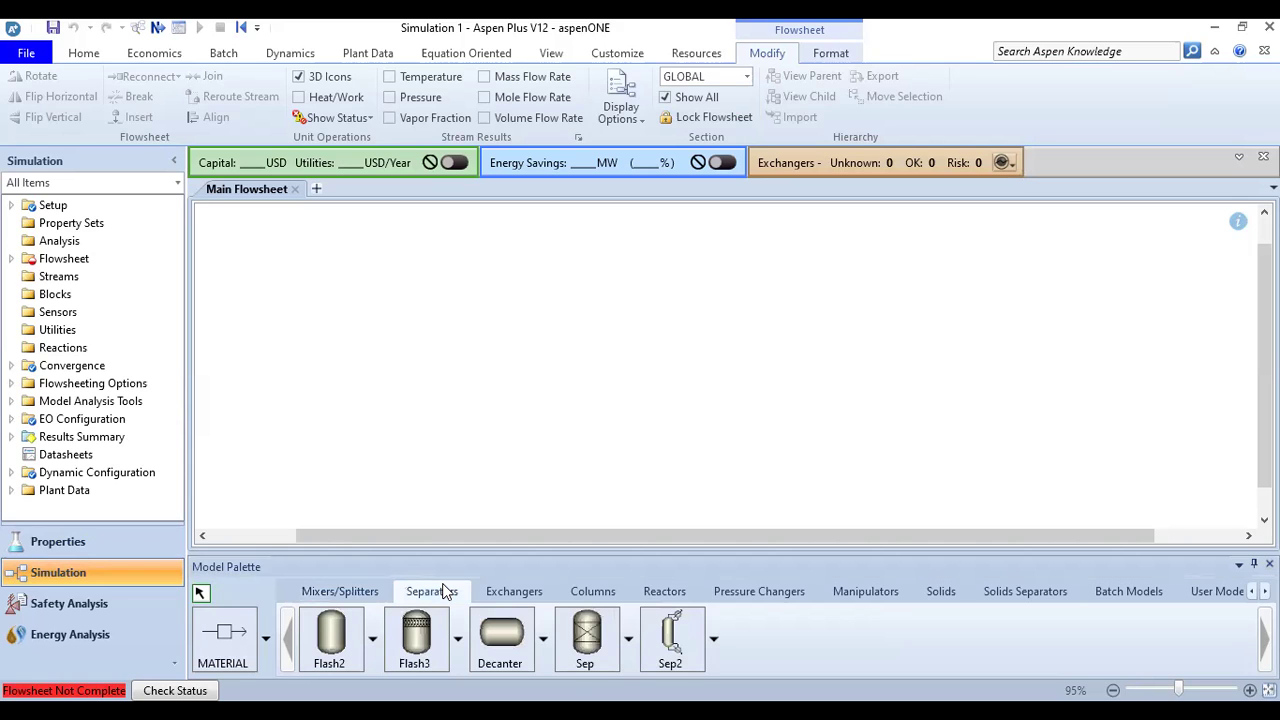
{"action": "left_click", "coordinate": [521, 593]}
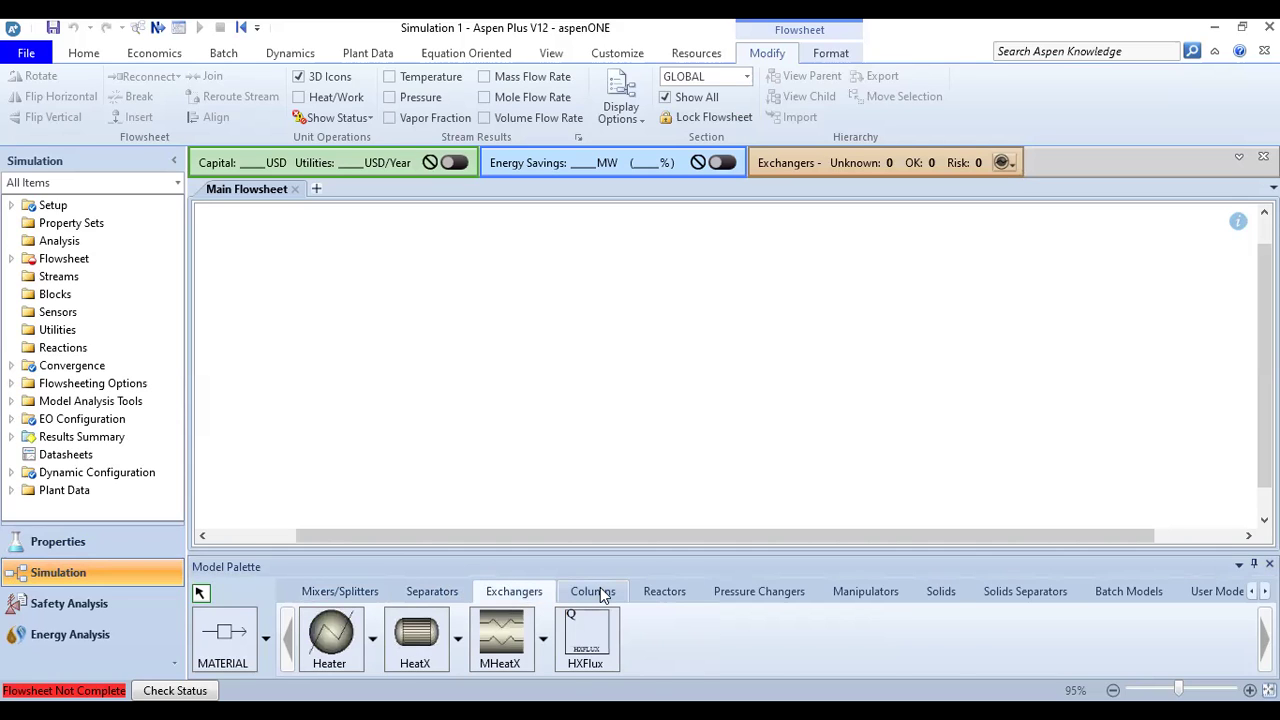
{"action": "left_click", "coordinate": [603, 595]}
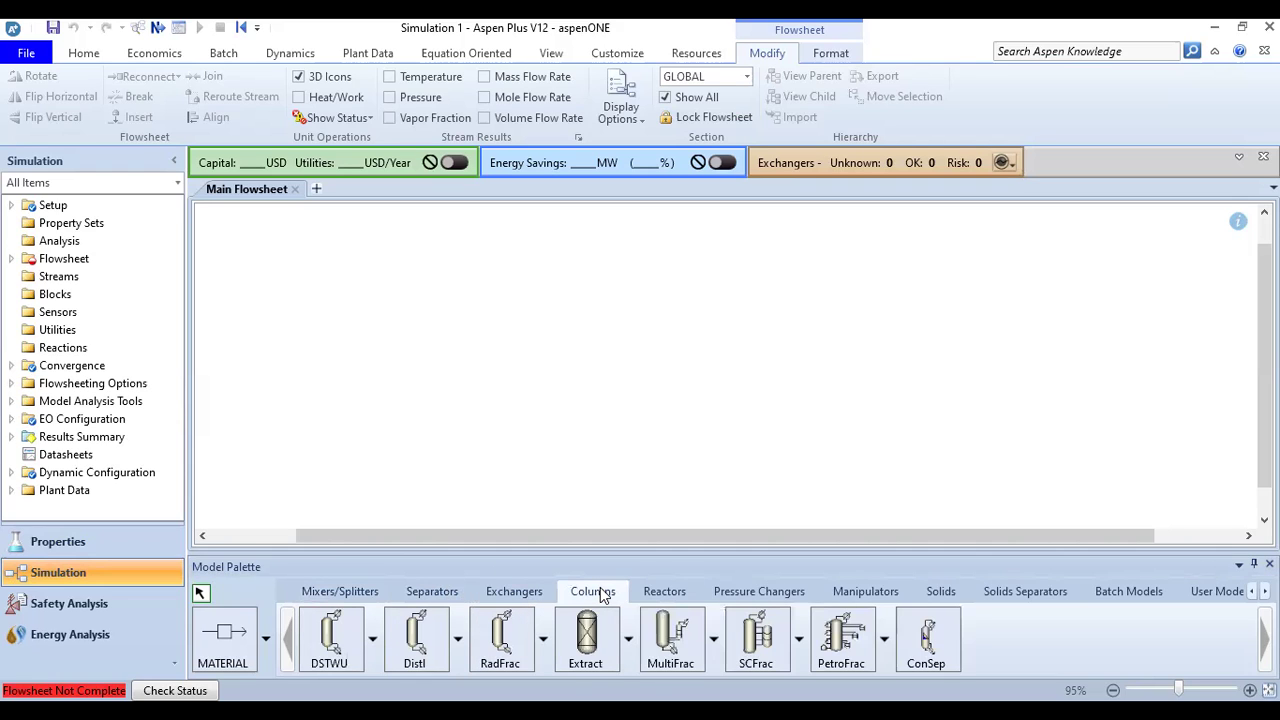
{"action": "left_click", "coordinate": [666, 593]}
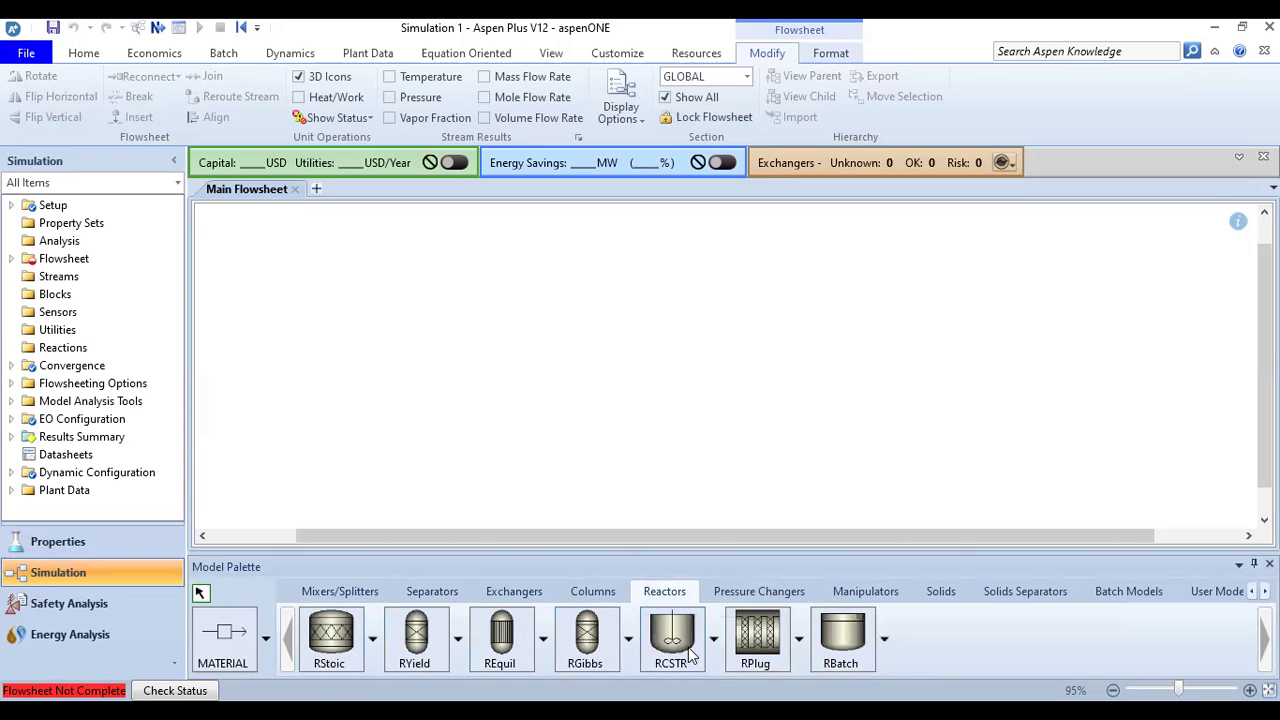
{"action": "left_click", "coordinate": [331, 645]}
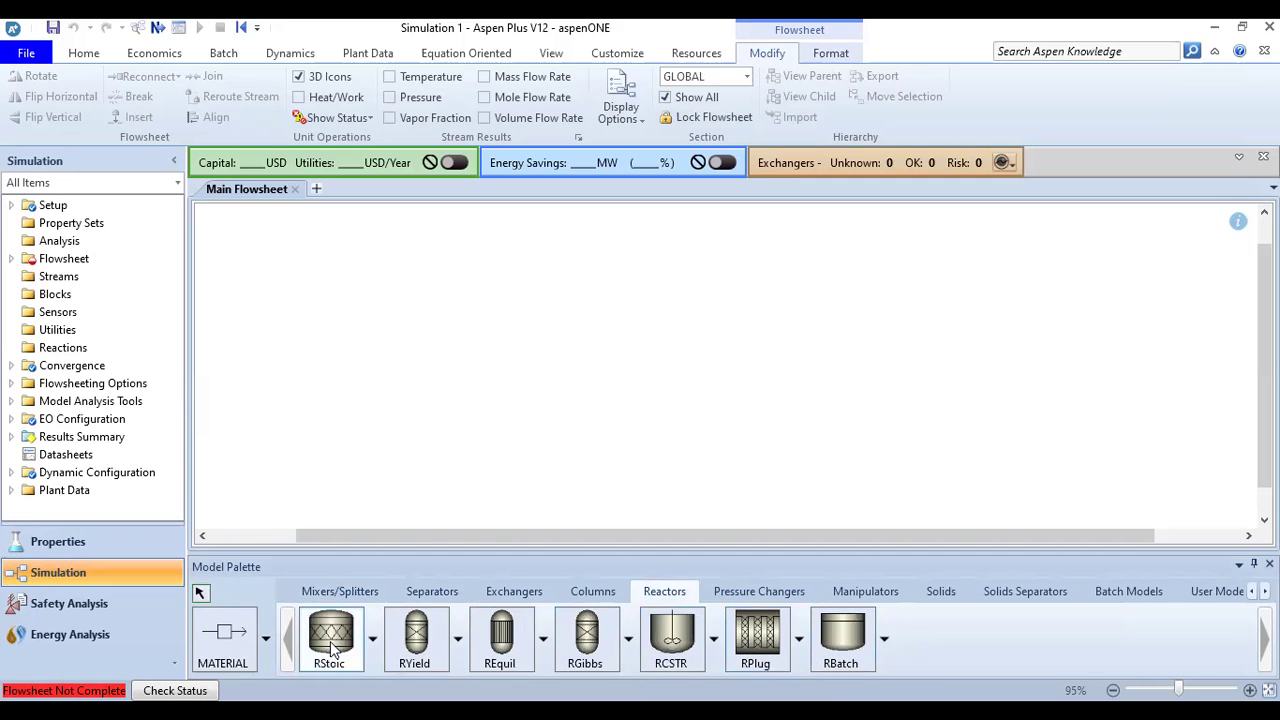
{"action": "left_click", "coordinate": [701, 337]}
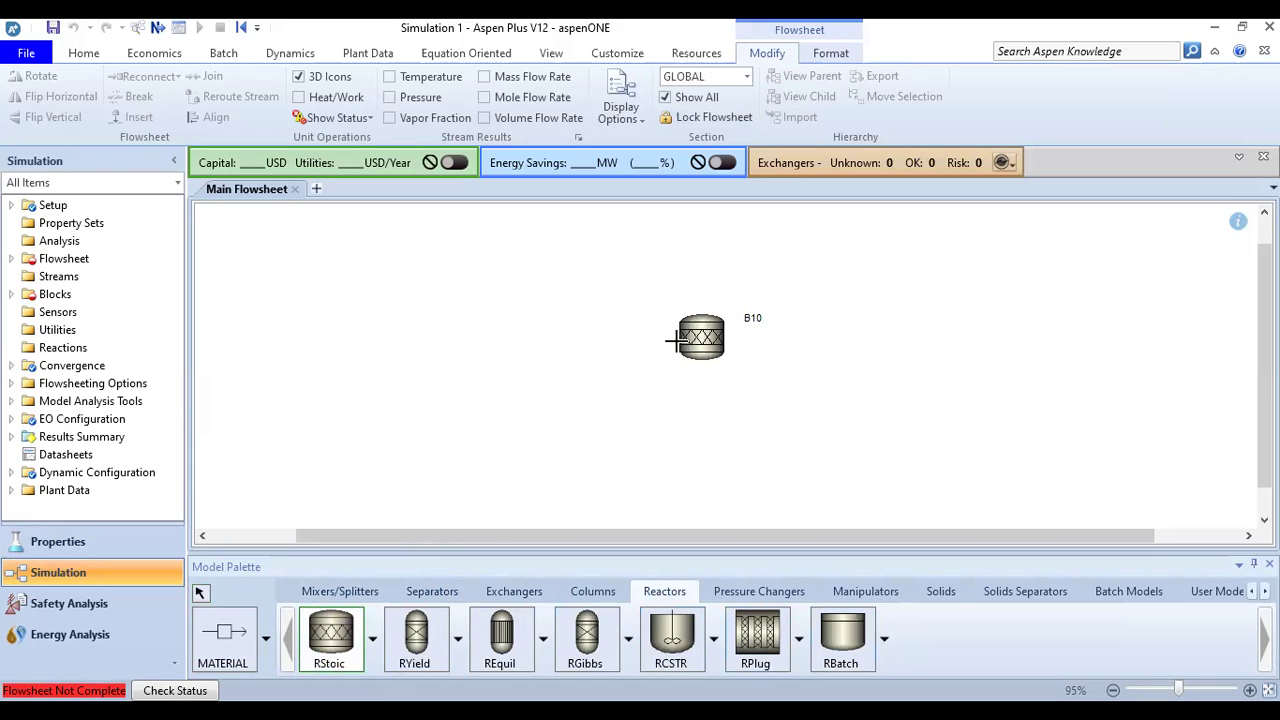
{"action": "left_click", "coordinate": [200, 594]}
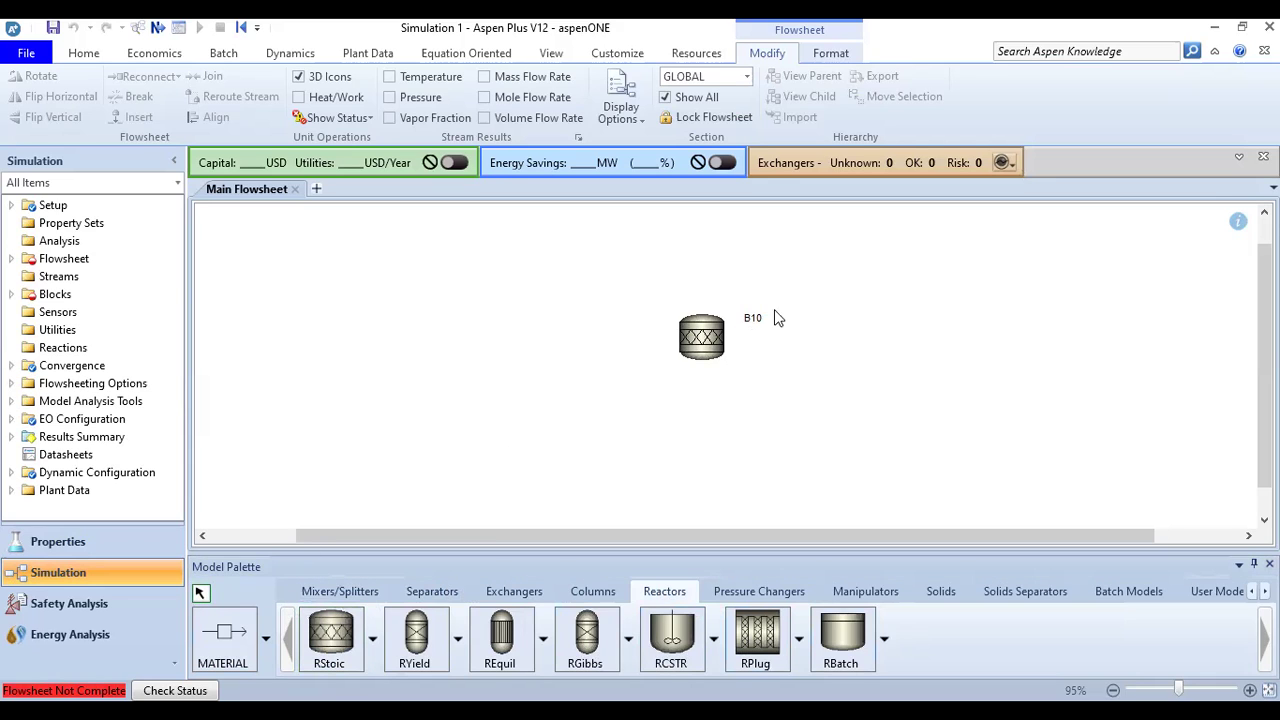
Move the RStoic reactor block slightly lower on the flowsheet
{"action": "left_click", "coordinate": [710, 345]}
{"action": "left_click_drag", "start_coordinate": [710, 345], "coordinate": [710, 399]}
{"action": "right_click", "coordinate": [712, 402]}
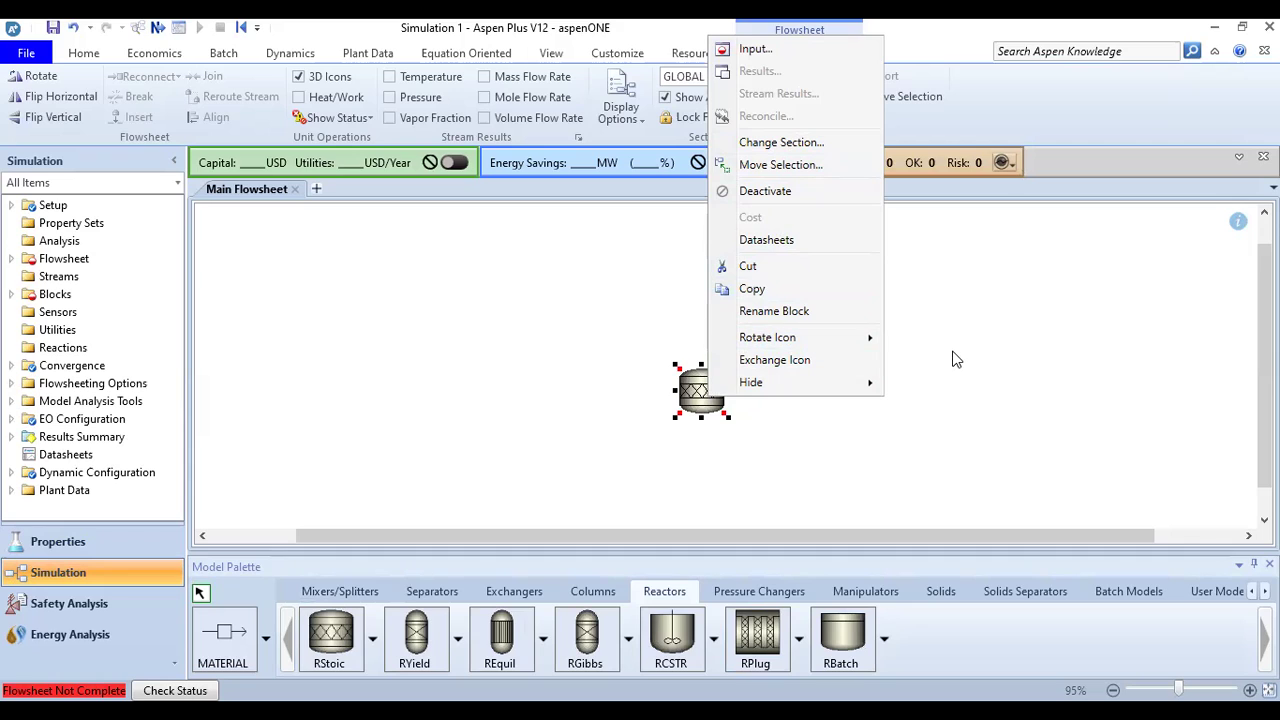
{"action": "left_click", "coordinate": [878, 418]}
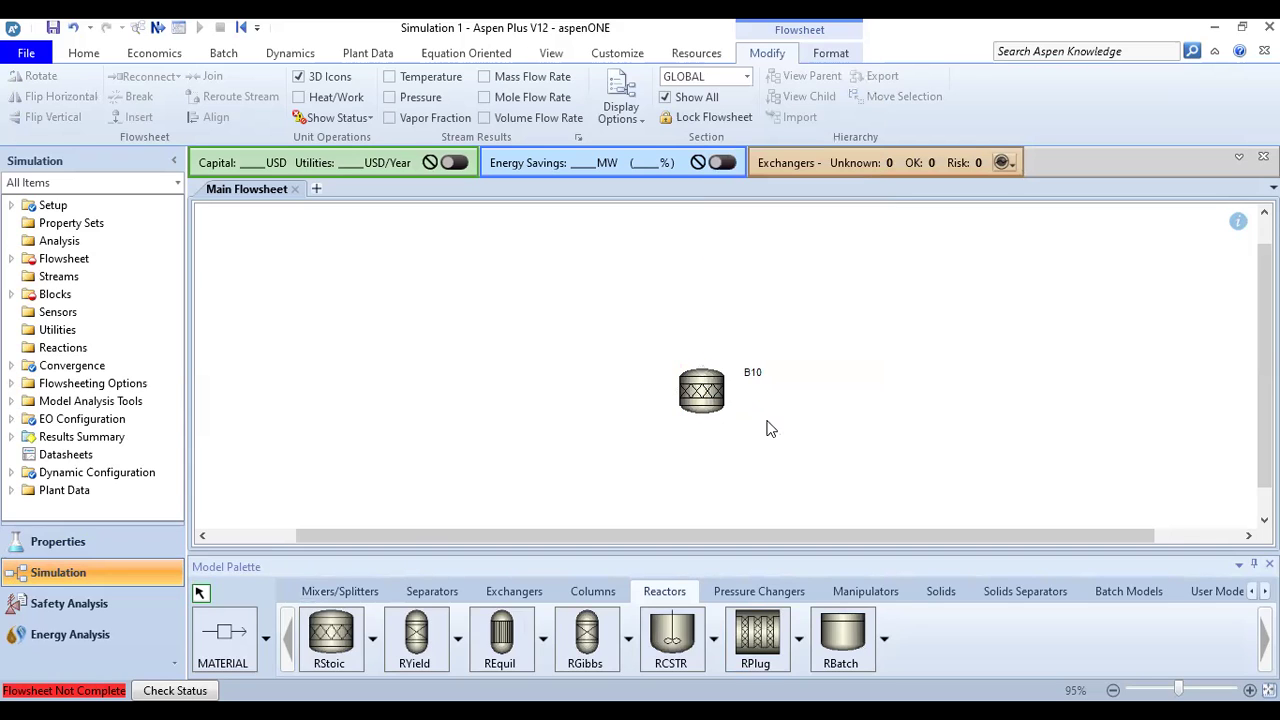
Draw a material stream into the reactor's required feed port
{"action": "left_click", "coordinate": [223, 645]}
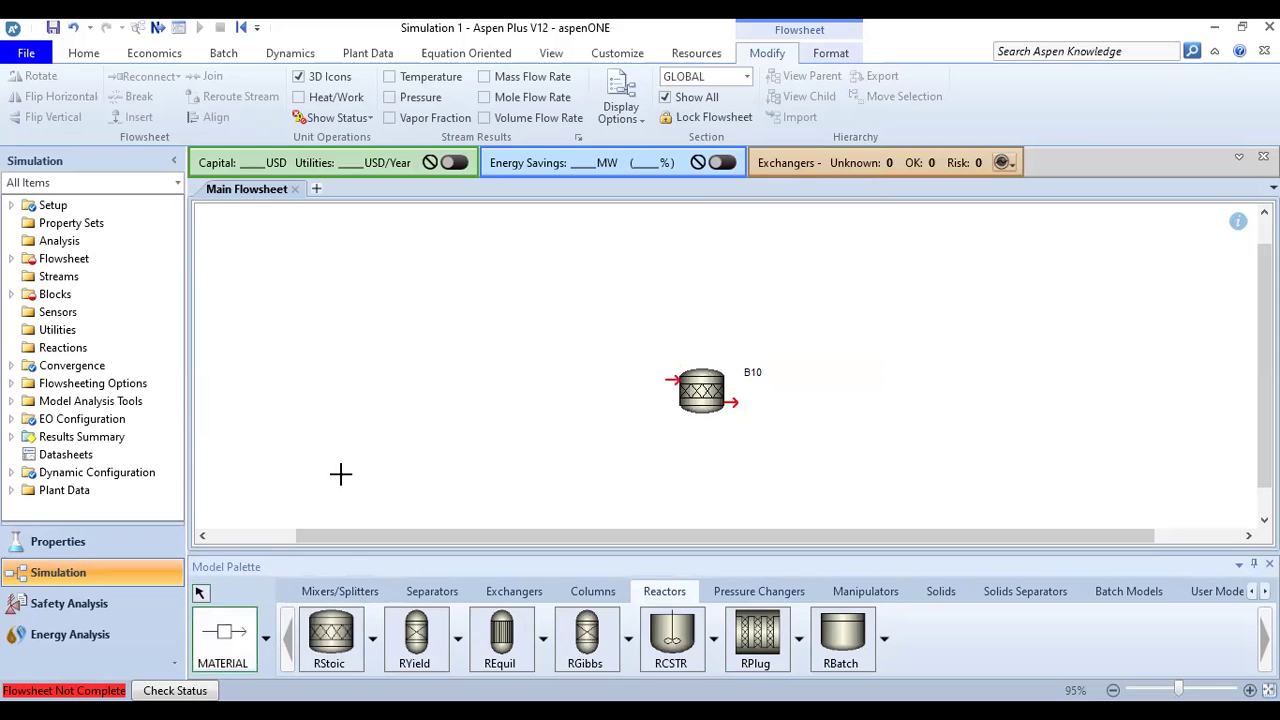
{"action": "left_click", "coordinate": [544, 380]}
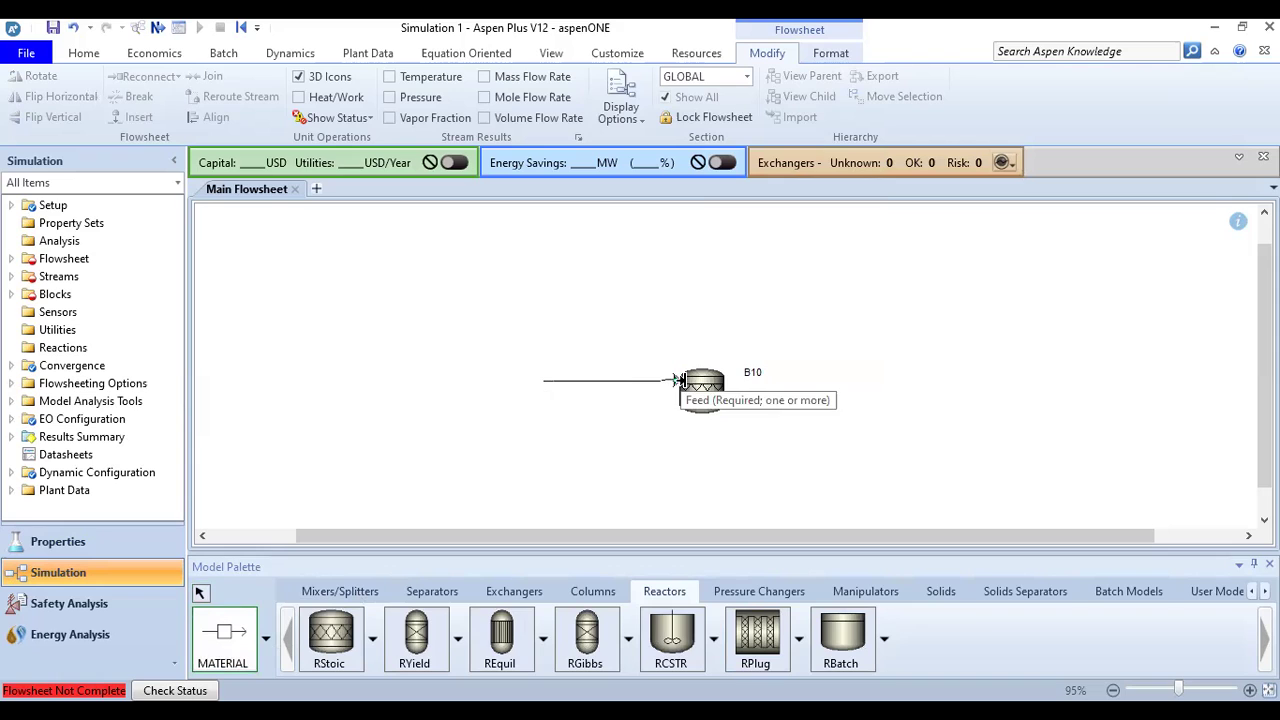
{"action": "left_click", "coordinate": [677, 380]}
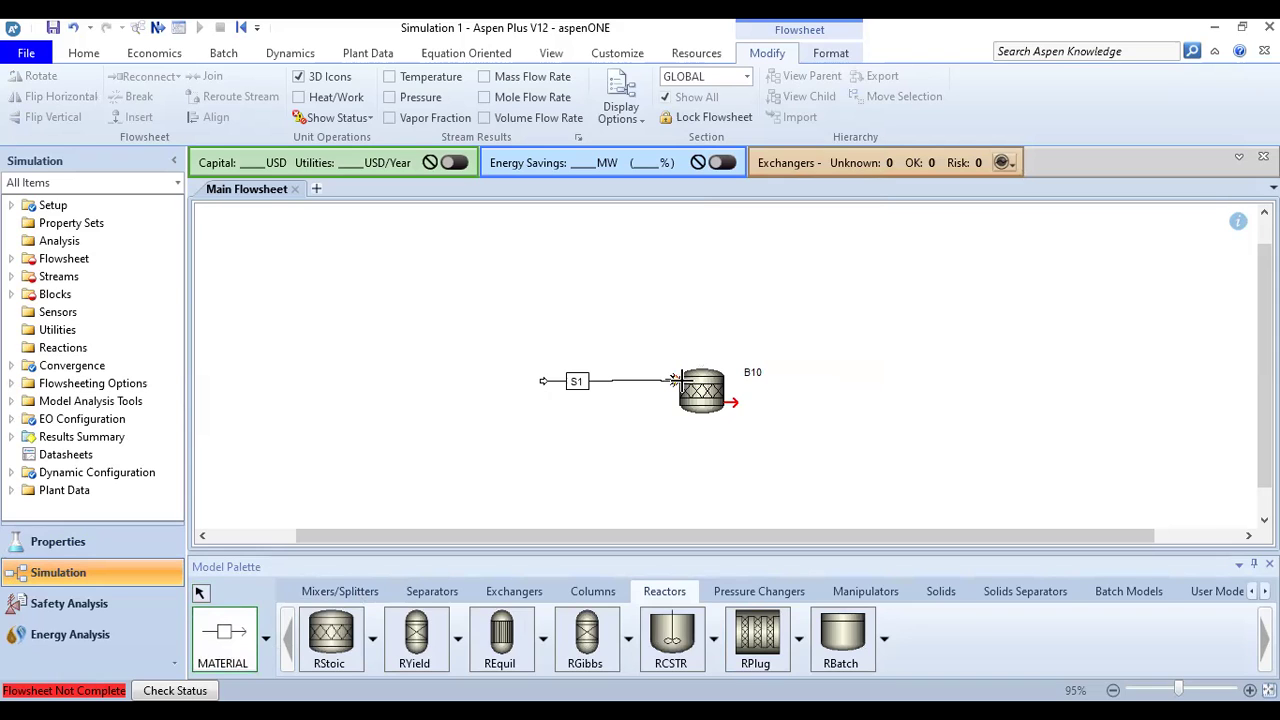
Place an unconnected material stream above the reactor and draw a product stream from the reactor's outlet
{"action": "left_click", "coordinate": [677, 326]}
{"action": "left_click", "coordinate": [679, 328]}
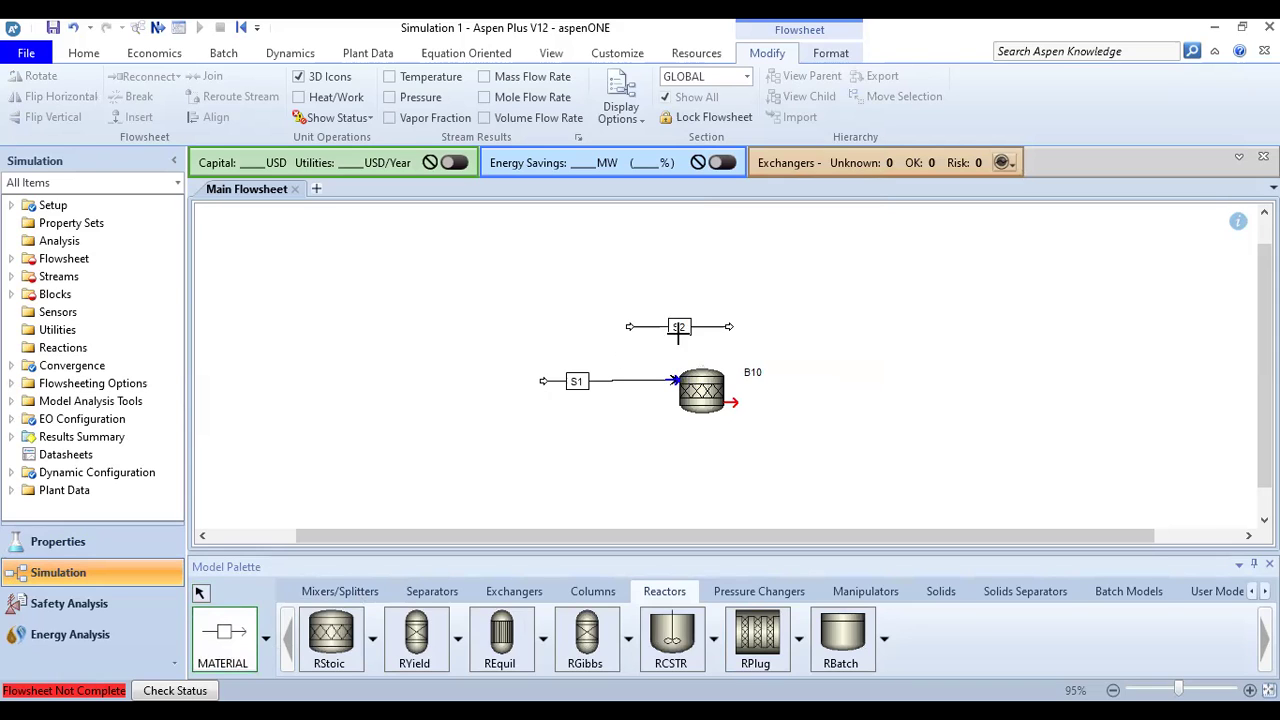
{"action": "left_click", "coordinate": [795, 451]}
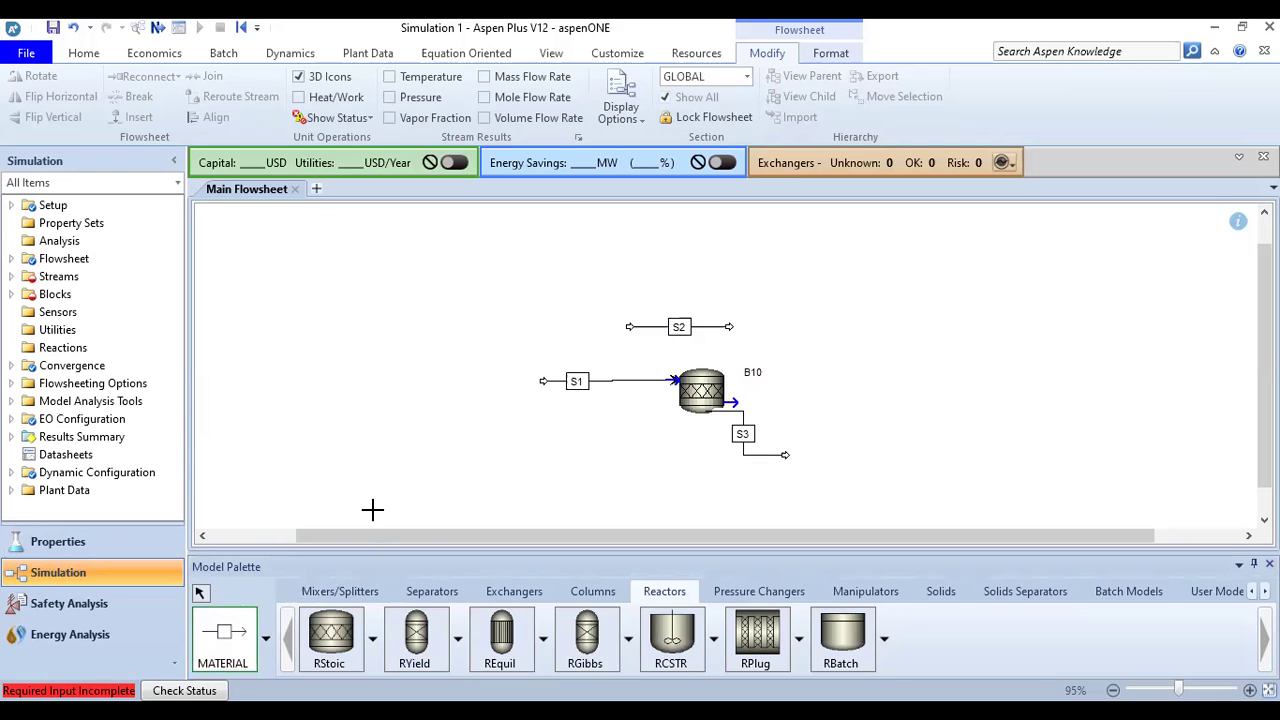
{"action": "left_click", "coordinate": [200, 592]}
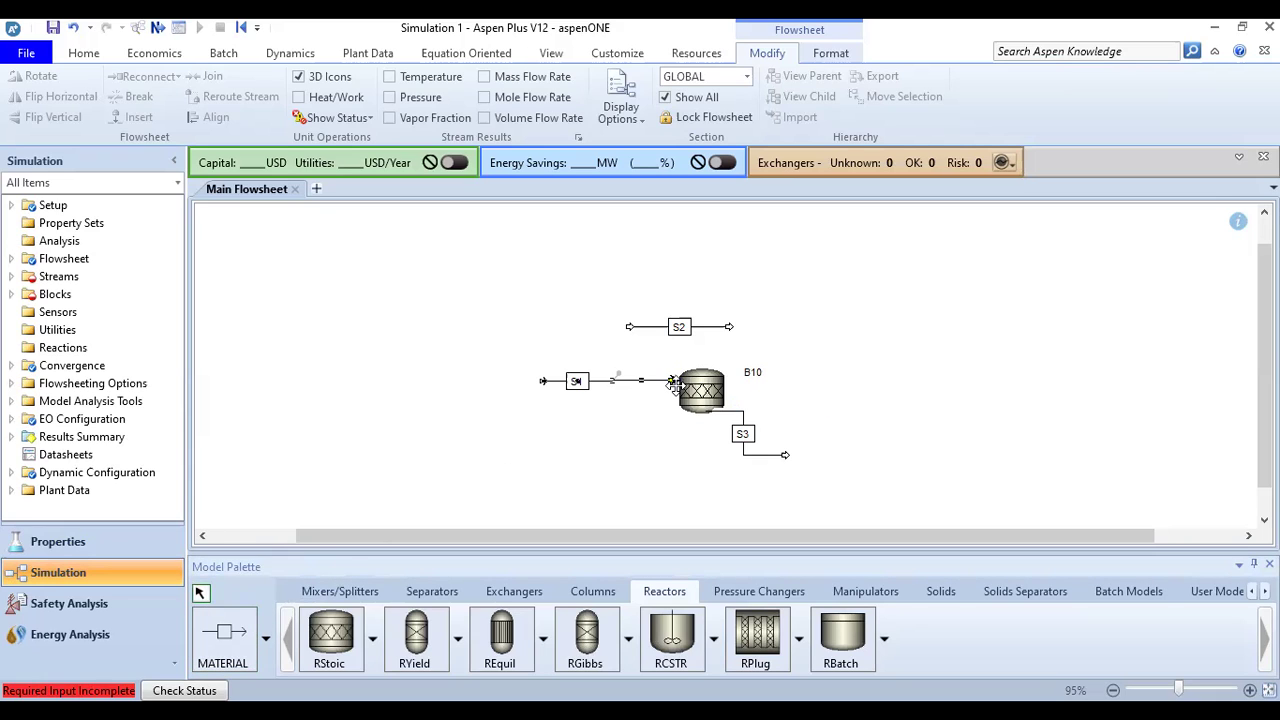
Straighten the feed stream line at the reactor inlet and stretch the end of product stream S3 farther away from the reactor
{"action": "left_click", "coordinate": [670, 381]}
{"action": "left_click_drag", "start_coordinate": [680, 393], "coordinate": [680, 393]}
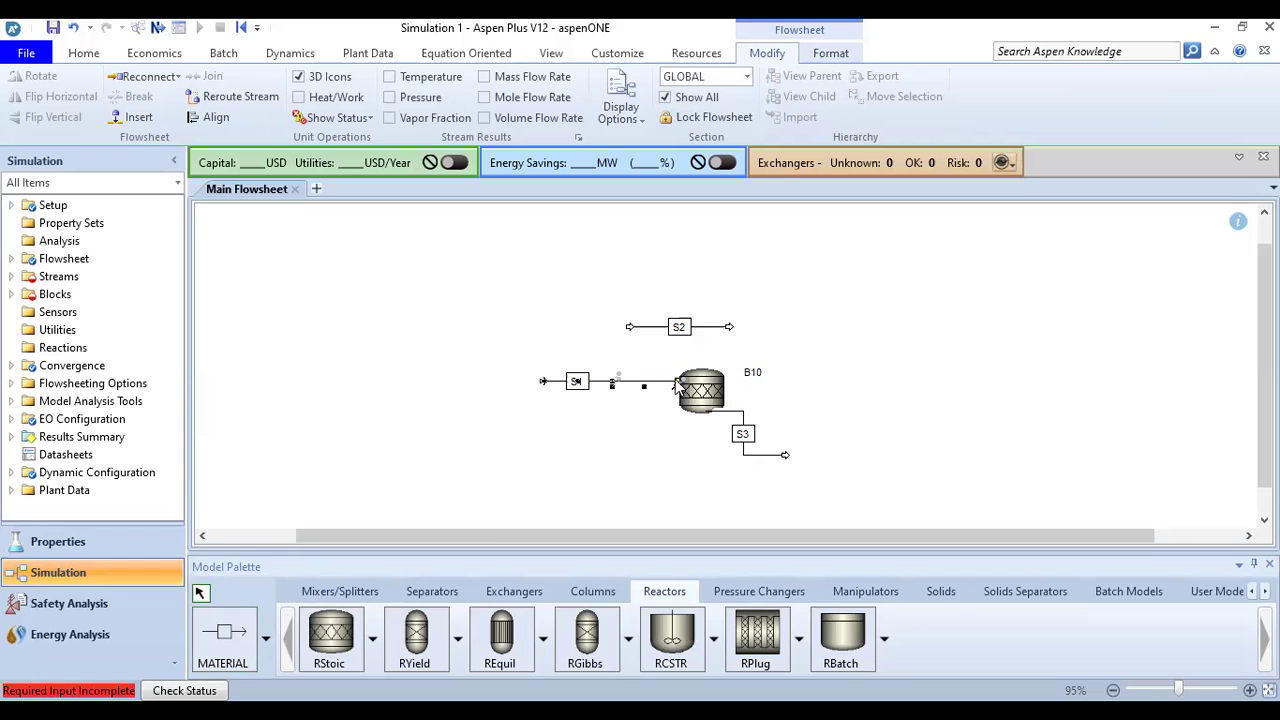
{"action": "left_click", "coordinate": [712, 408]}
{"action": "left_click", "coordinate": [730, 428]}
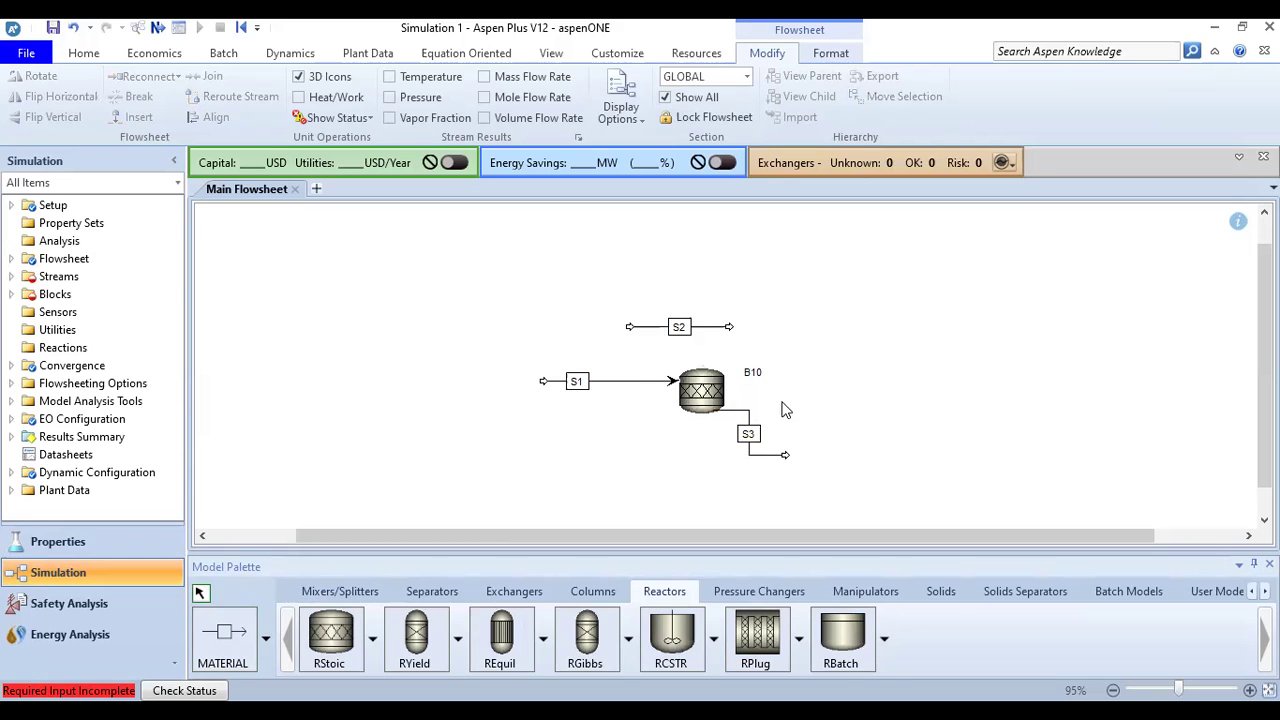
{"action": "left_click_drag", "start_coordinate": [786, 457], "coordinate": [888, 459]}
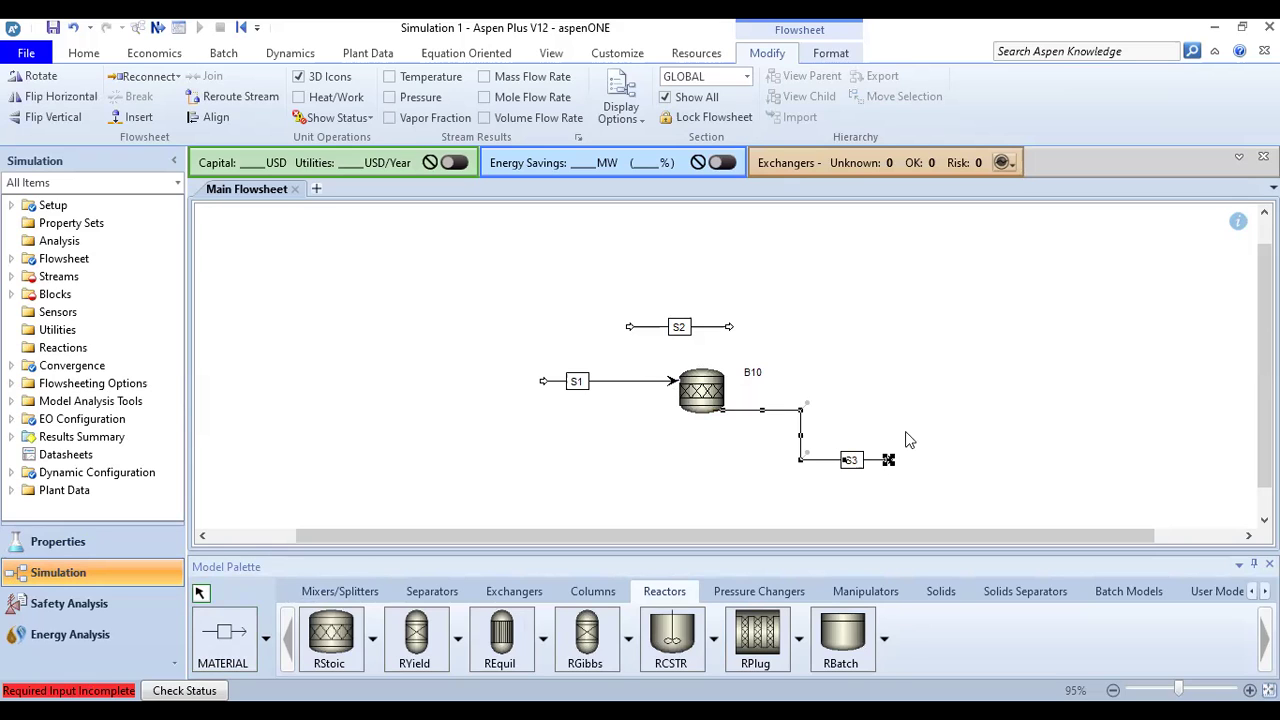
Delete the unconnected material stream S2 above the reactor
{"action": "left_click", "coordinate": [687, 339]}
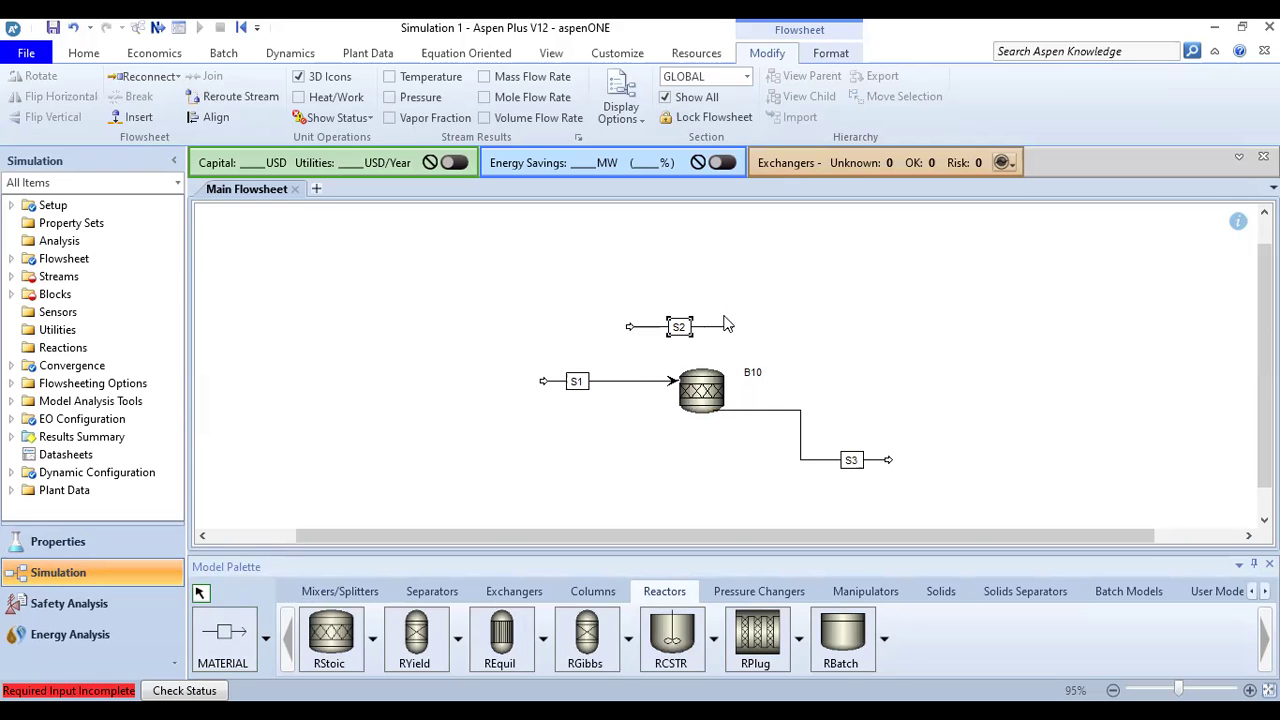
{"action": "key", "text": "Delete"}
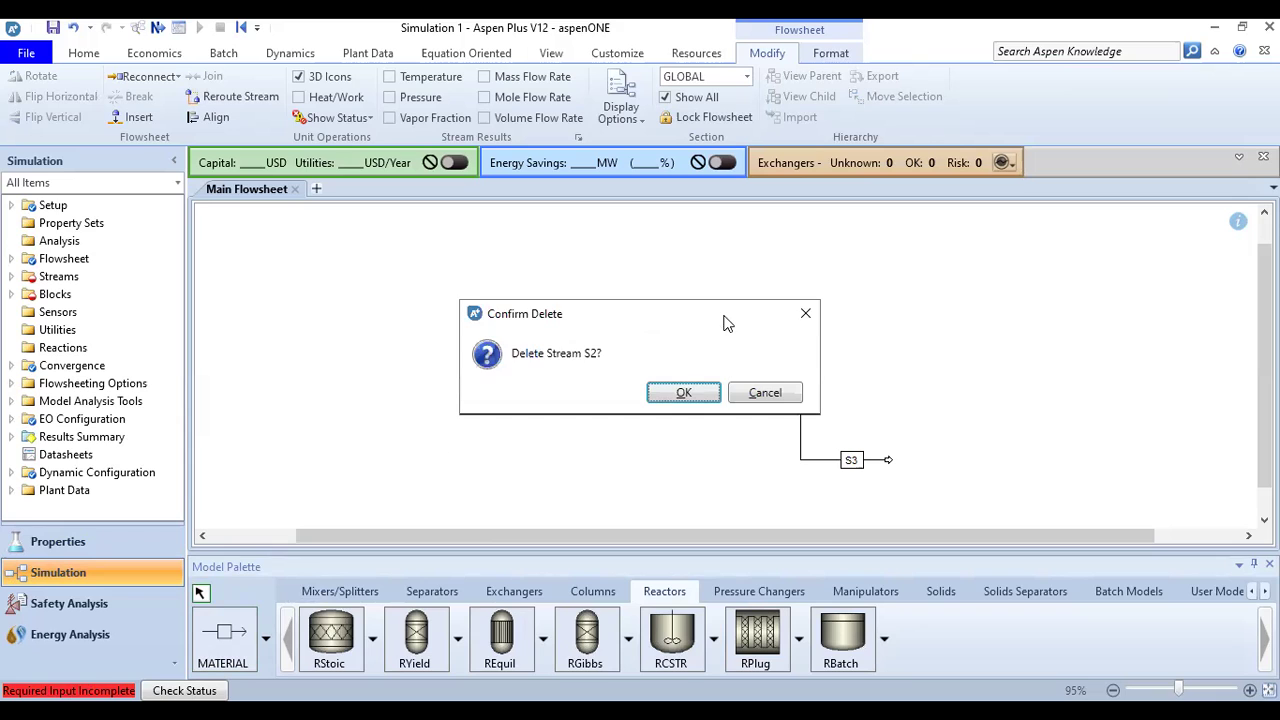
{"action": "left_click", "coordinate": [683, 392]}
Spread out the flowsheet by moving the start of feed S1 up and away, the reactor slightly higher, and the end of S3 farther out
{"action": "mouse_move", "coordinate": [740, 378]}
{"action": "left_mouse_down"}
{"action": "mouse_move", "coordinate": [740, 300]}
{"action": "mouse_move", "coordinate": [742, 376]}
{"action": "left_mouse_up"}
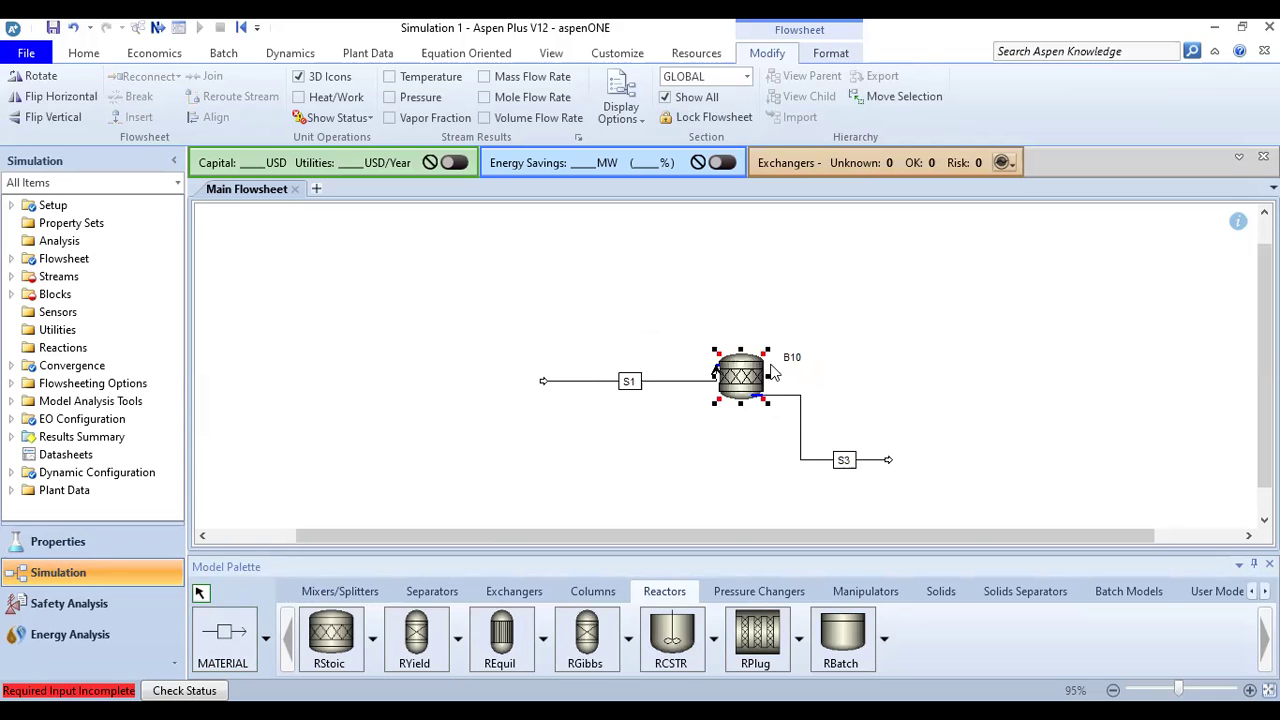
{"action": "key", "text": "ctrl+z"}
{"action": "left_click_drag", "start_coordinate": [548, 383], "coordinate": [431, 293]}
{"action": "left_click_drag", "start_coordinate": [780, 308], "coordinate": [710, 369]}
{"action": "left_click", "coordinate": [836, 316]}
{"action": "left_click_drag", "start_coordinate": [855, 468], "coordinate": [978, 456]}
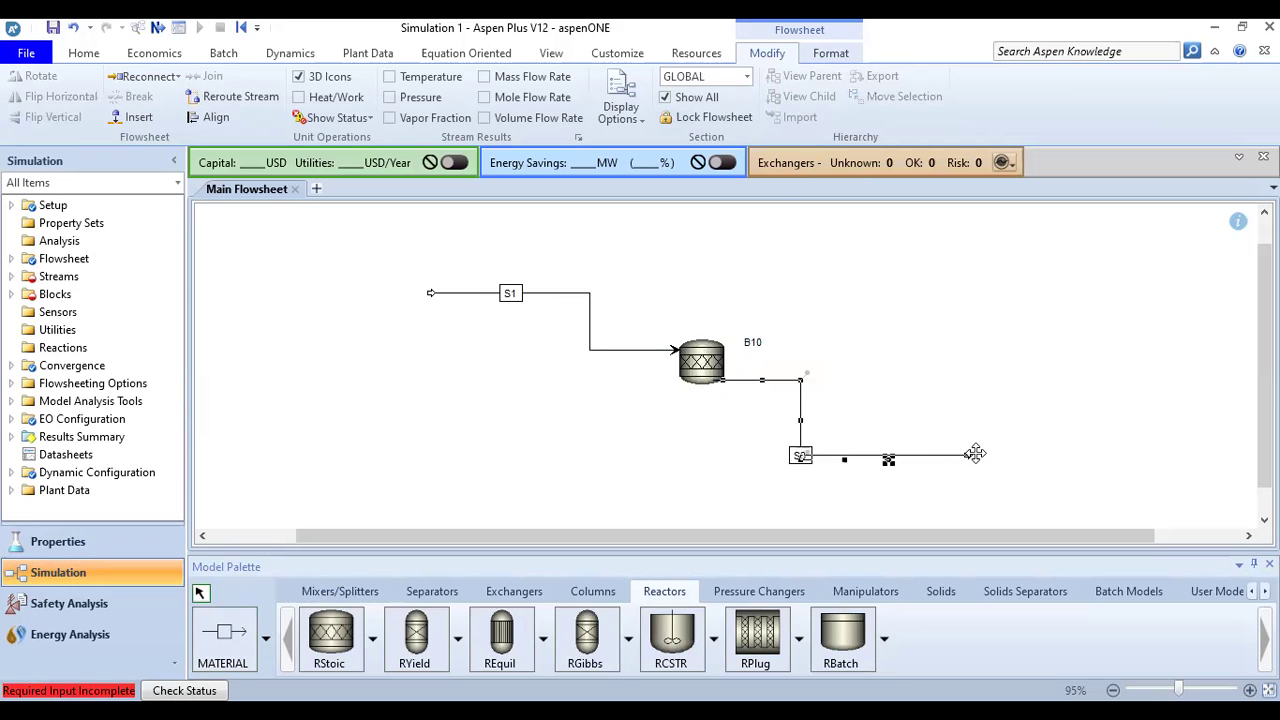
{"action": "left_click", "coordinate": [1002, 359]}
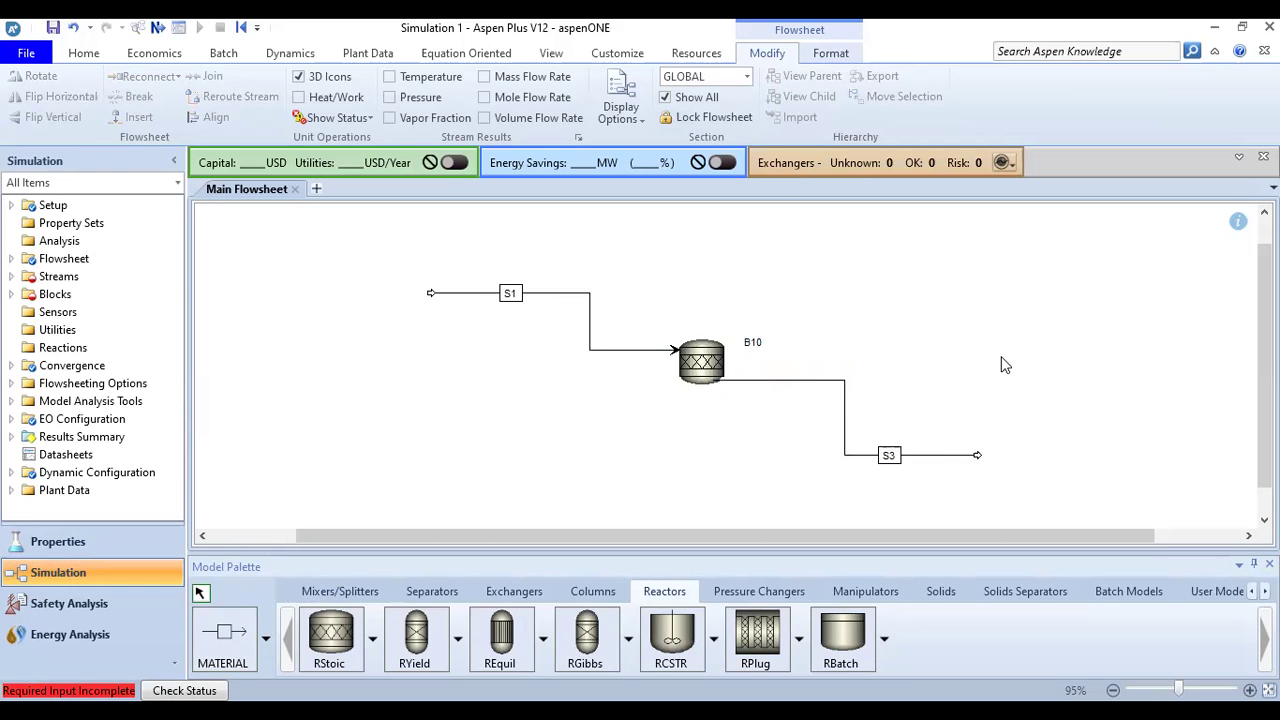
Rename the product stream S3 as S2
{"action": "left_click", "coordinate": [892, 462]}
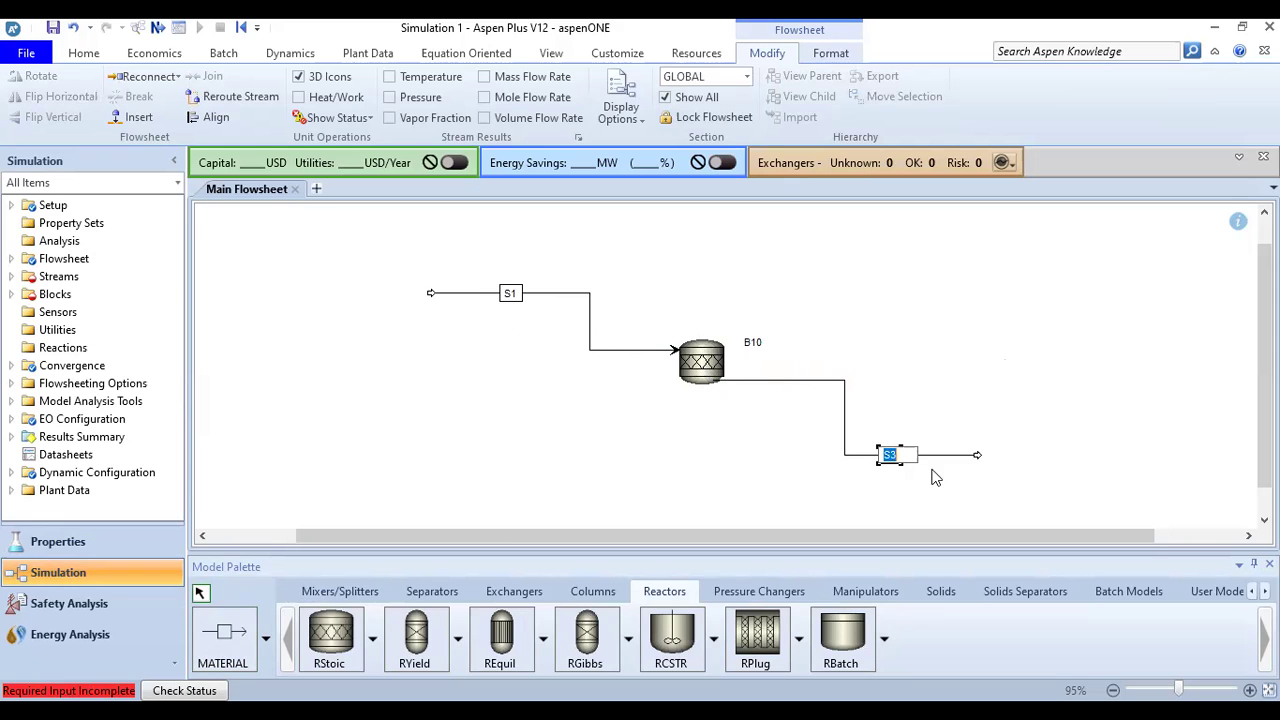
{"action": "type", "text": "S"}
{"action": "left_click", "coordinate": [950, 348]}
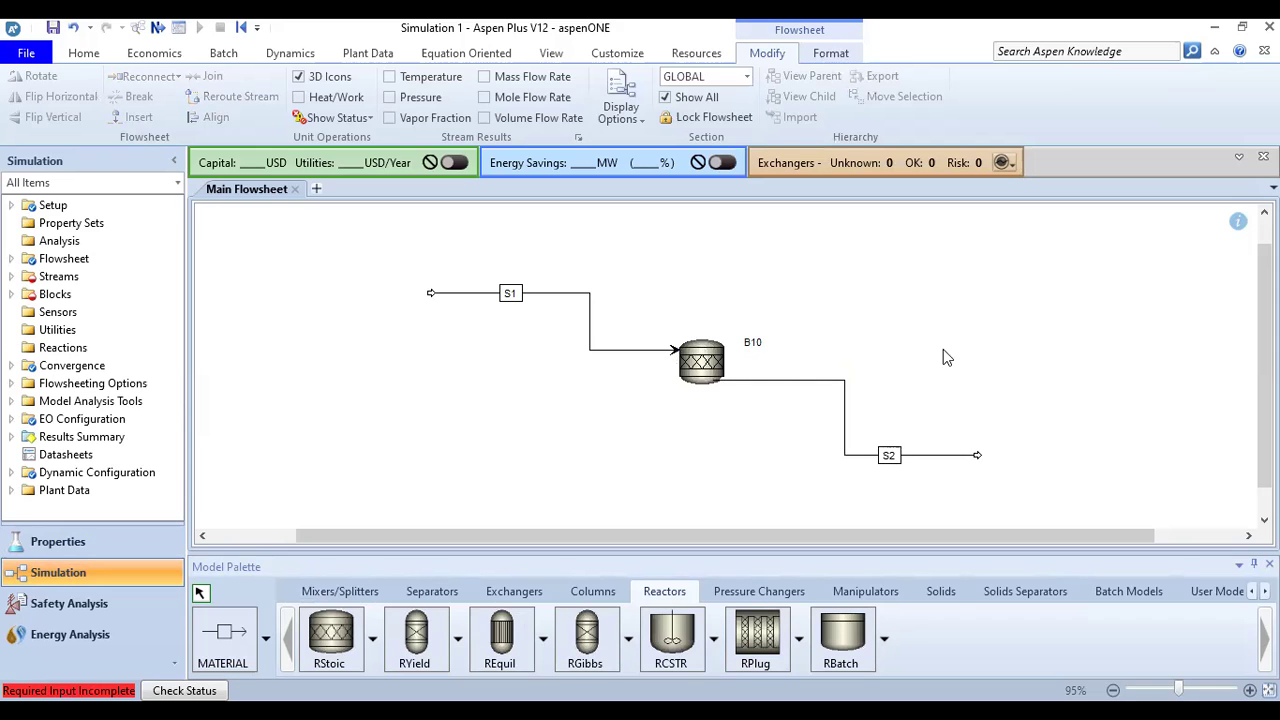
Rename the reactor block as REACTOR and its inlet stream S1 as FEED
{"action": "left_click", "coordinate": [755, 343]}
{"action": "type", "text": "REACTOR"}
{"action": "left_click", "coordinate": [875, 357]}
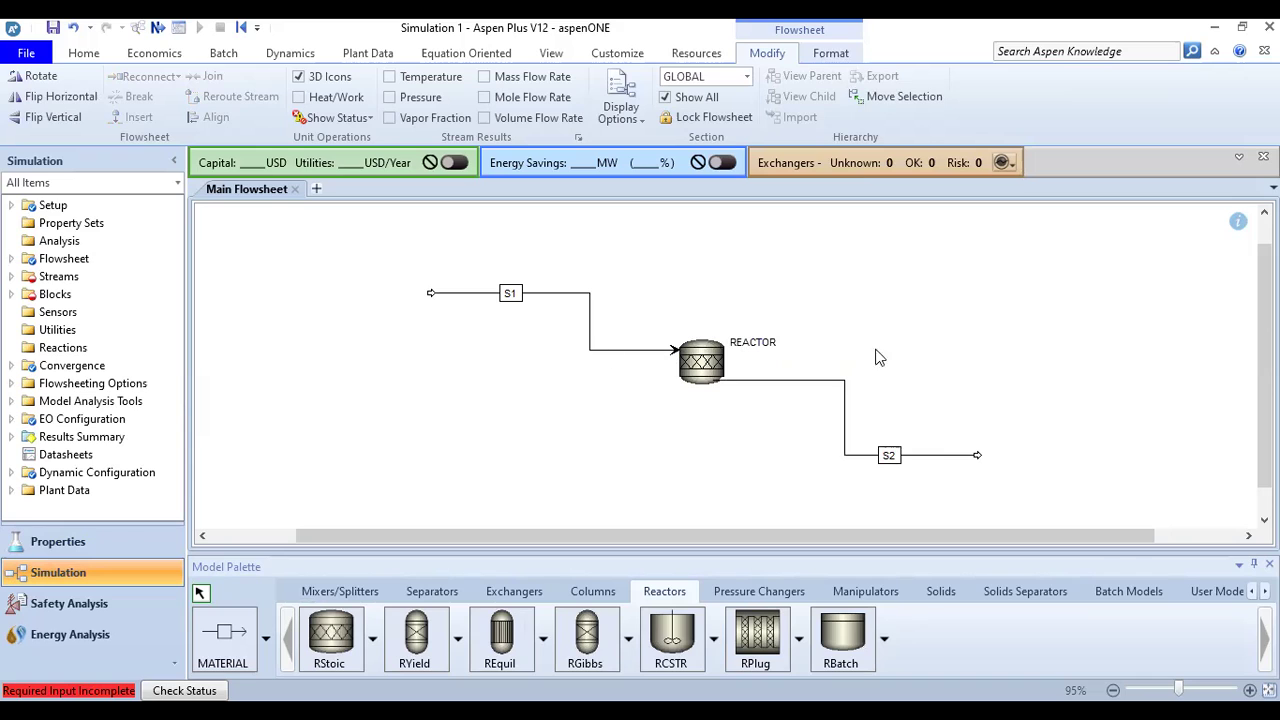
{"action": "left_click", "coordinate": [511, 294]}
{"action": "type", "text": "FEED"}
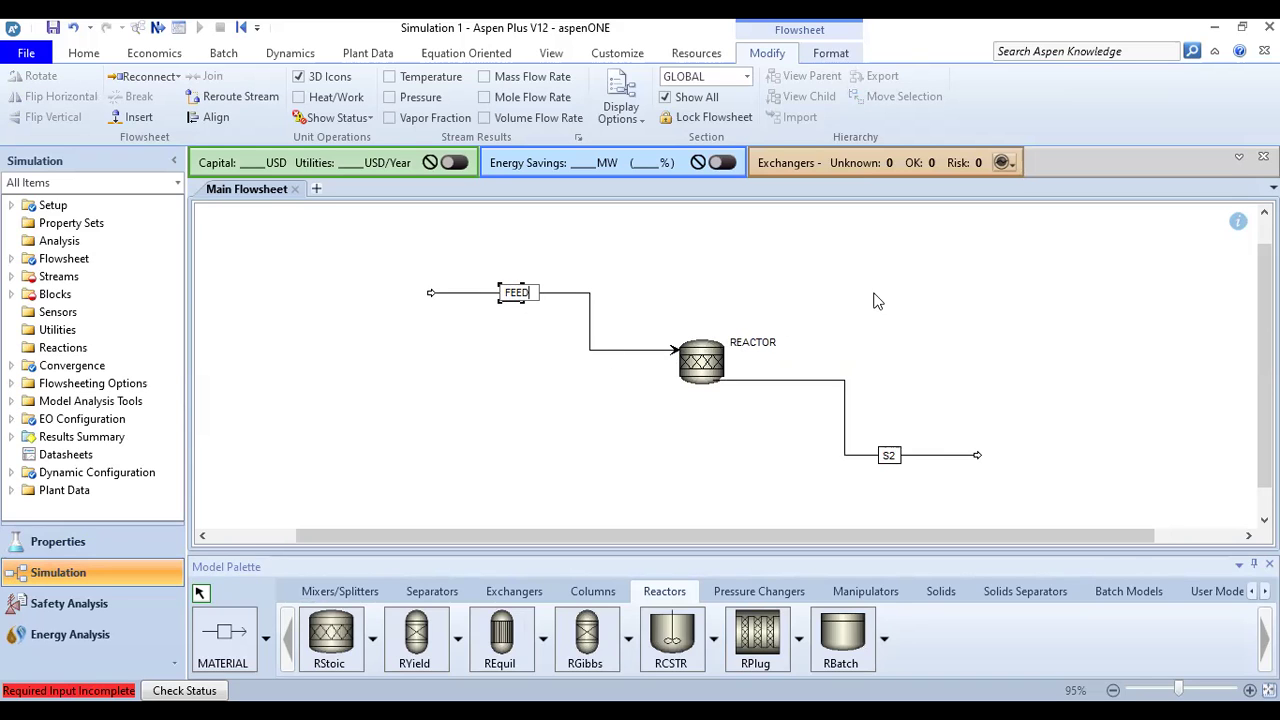
{"action": "left_click", "coordinate": [877, 301]}
Rename the reactor's outlet stream as PRODUCTS
{"action": "left_click", "coordinate": [890, 456]}
{"action": "type", "text": "PRODUCTY"}
{"action": "key", "text": "BackSpace"}
{"action": "key", "text": "Return"}
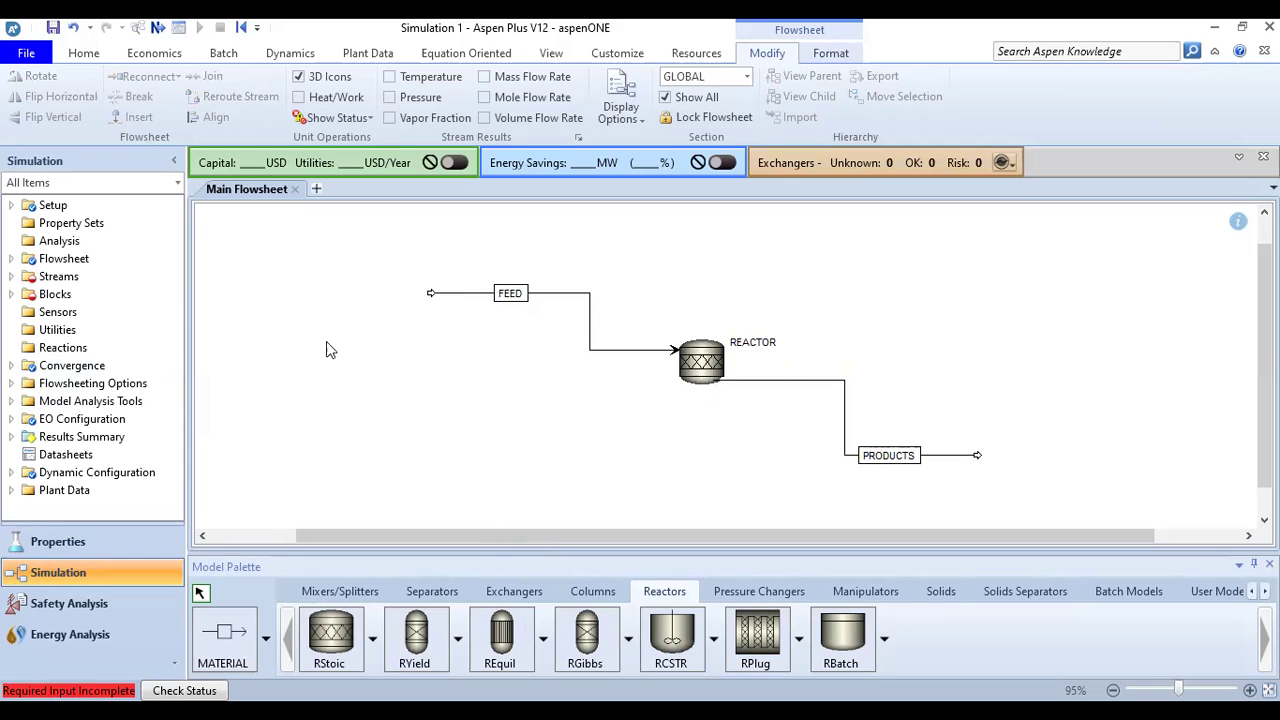
Open the input specifications of the FEED stream
{"action": "left_click", "coordinate": [11, 277]}
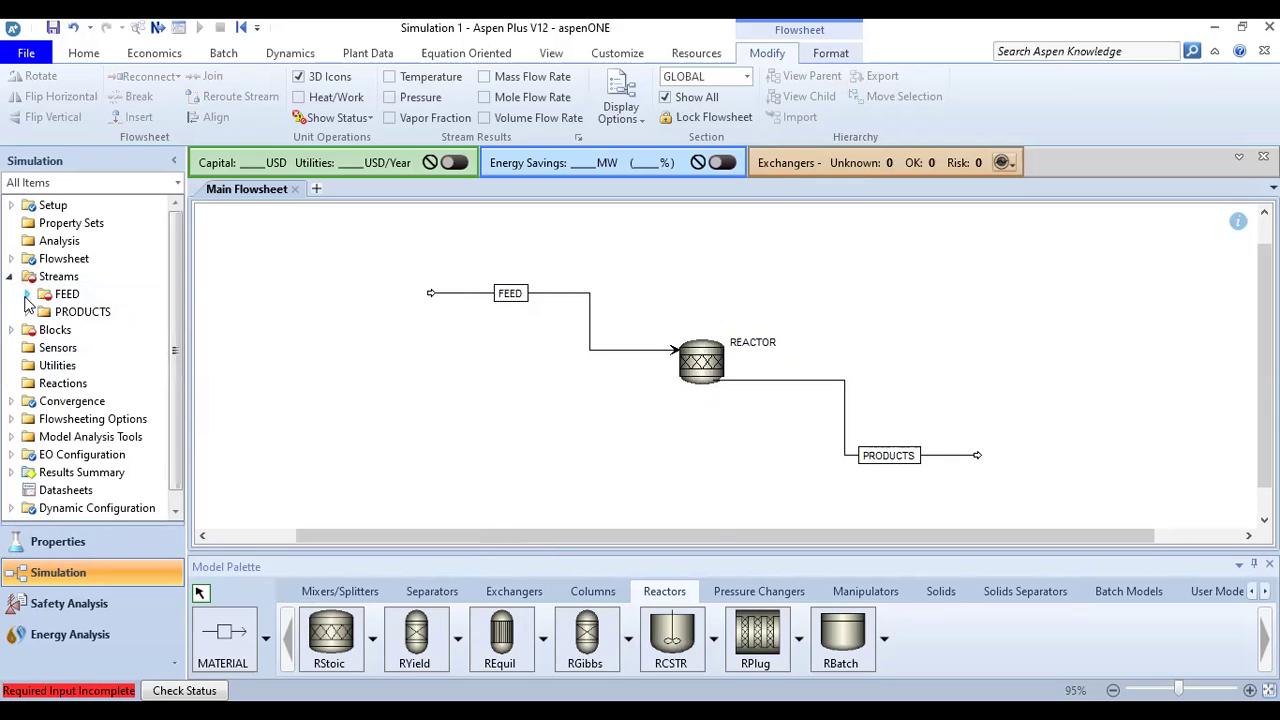
{"action": "left_click", "coordinate": [26, 297]}
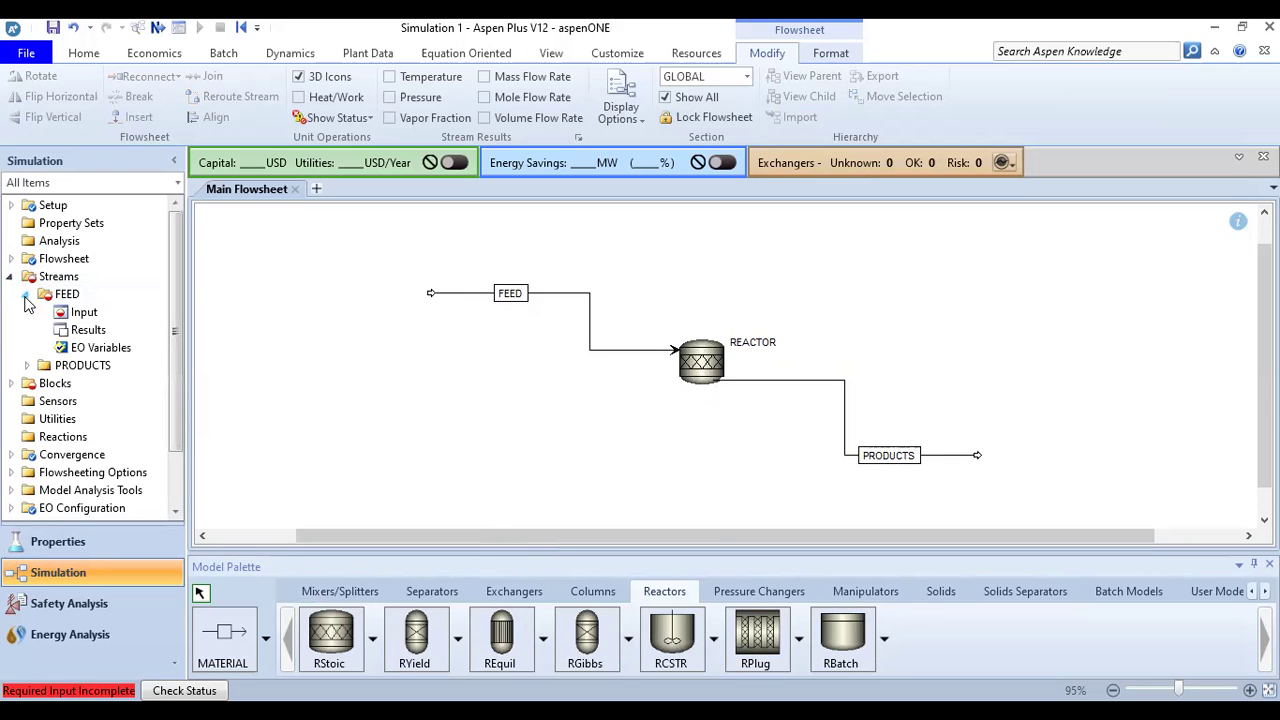
{"action": "left_click", "coordinate": [89, 298]}
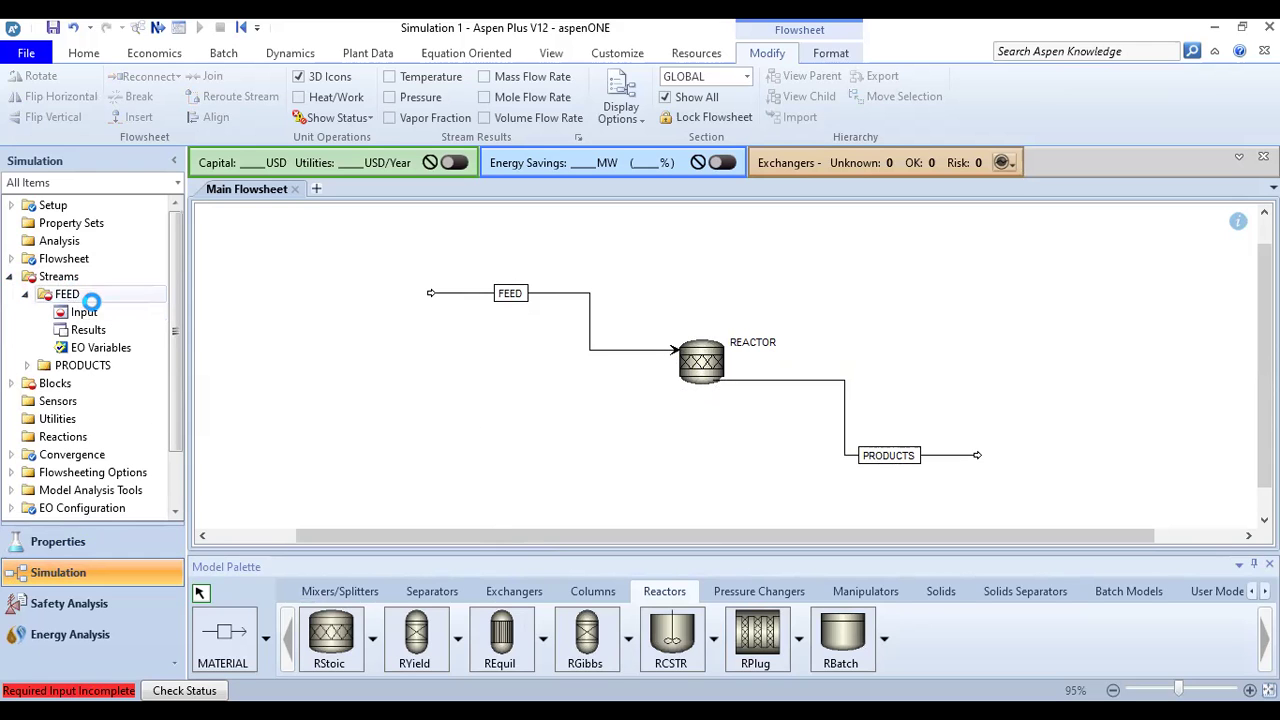
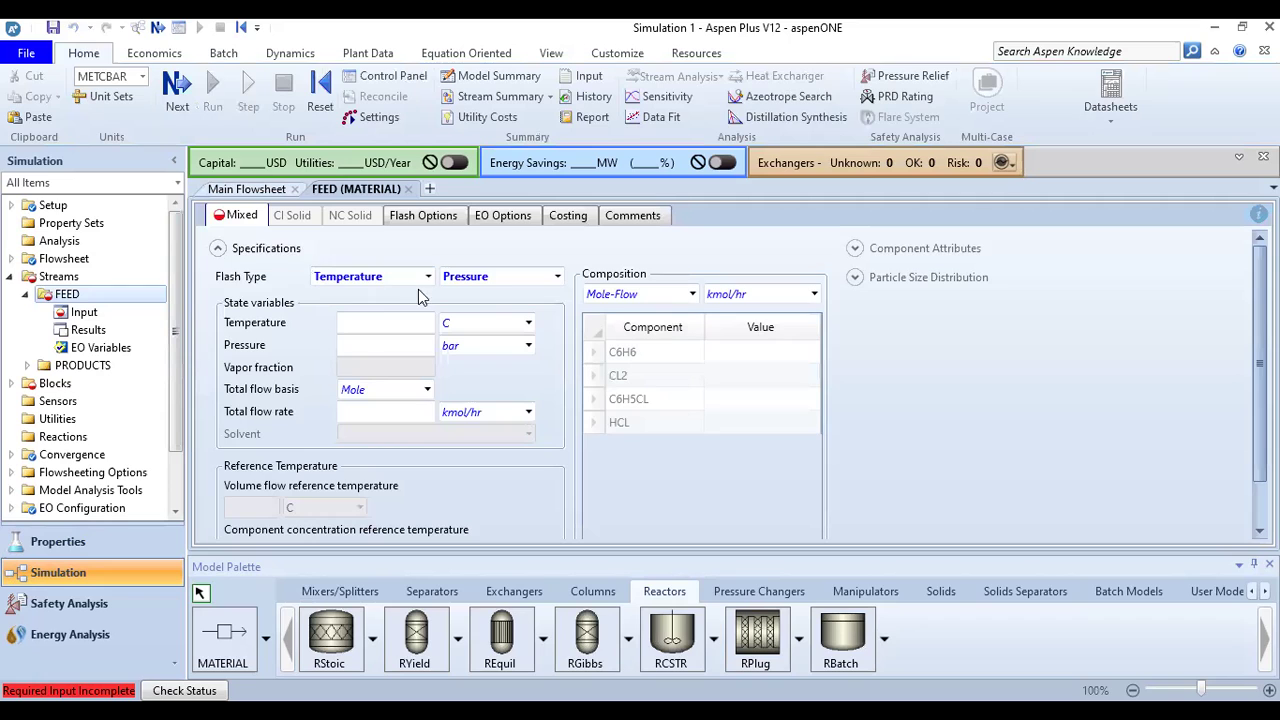
{"action": "left_click", "coordinate": [246, 198]}
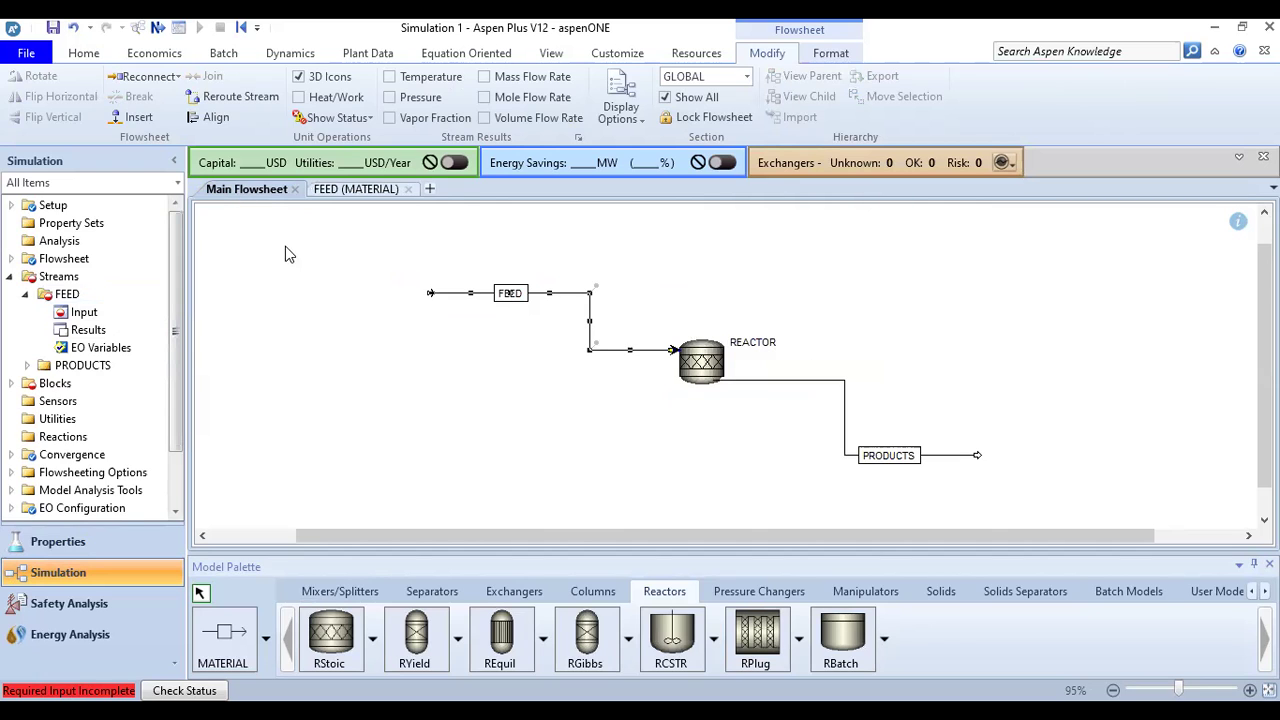
{"action": "left_click", "coordinate": [352, 192]}
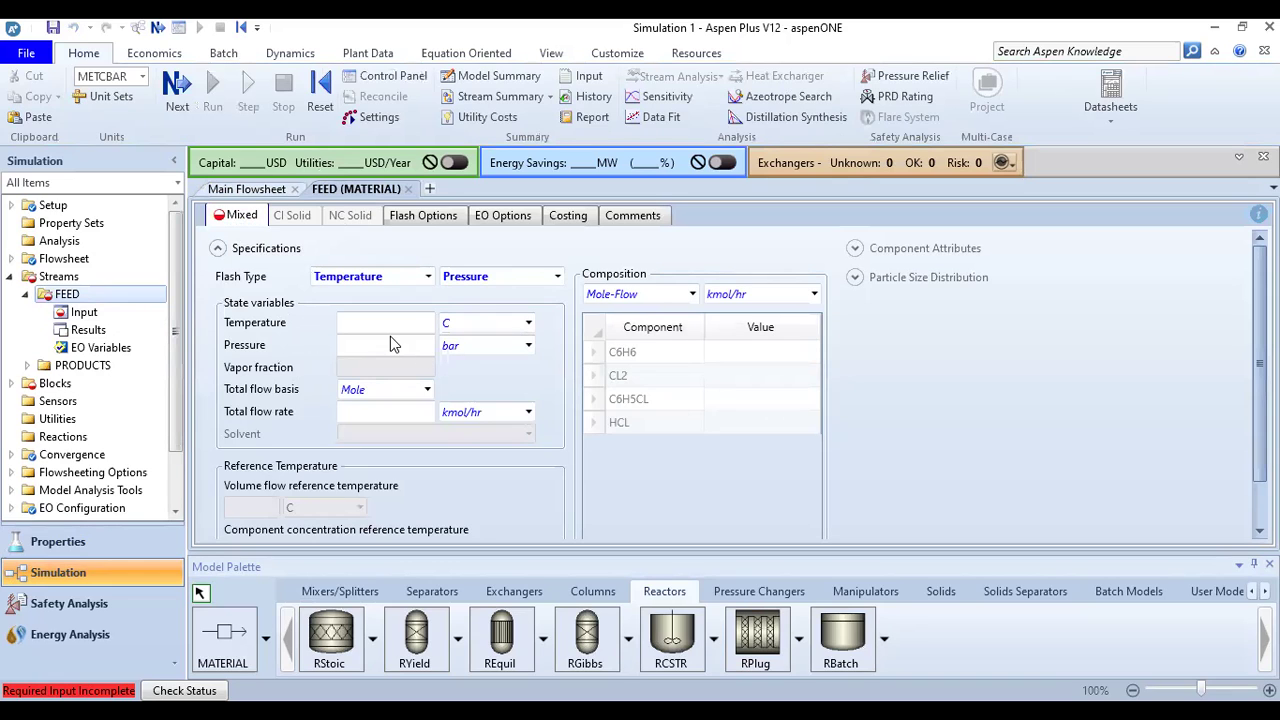
Set the FEED stream's temperature to 343 K
{"action": "type", "text": "343"}
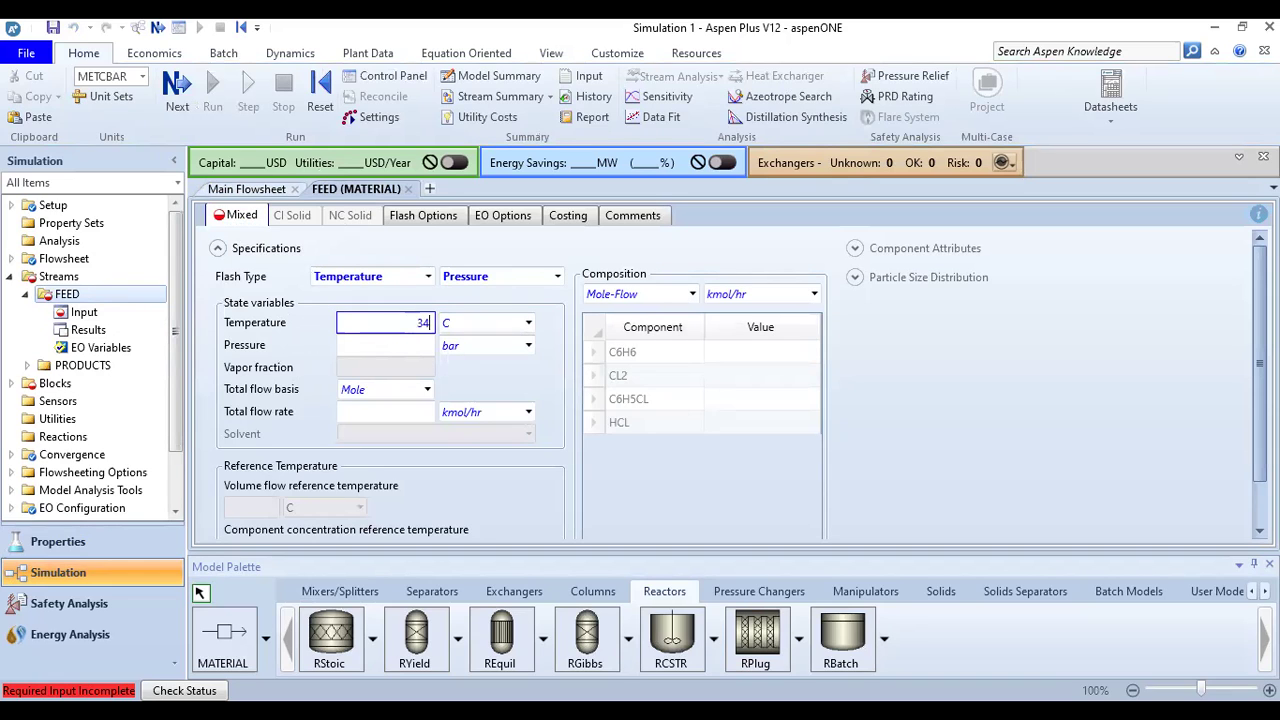
{"action": "left_click", "coordinate": [476, 328]}
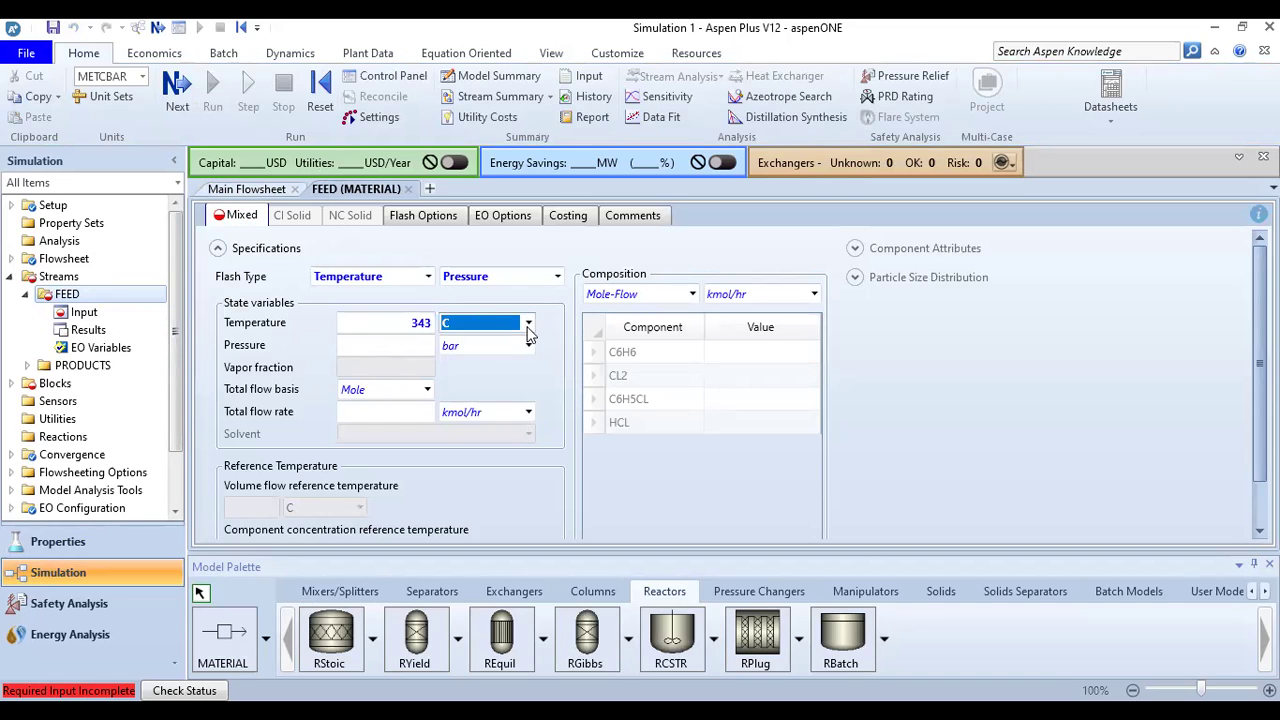
{"action": "left_click", "coordinate": [528, 322]}
{"action": "left_click", "coordinate": [466, 356]}
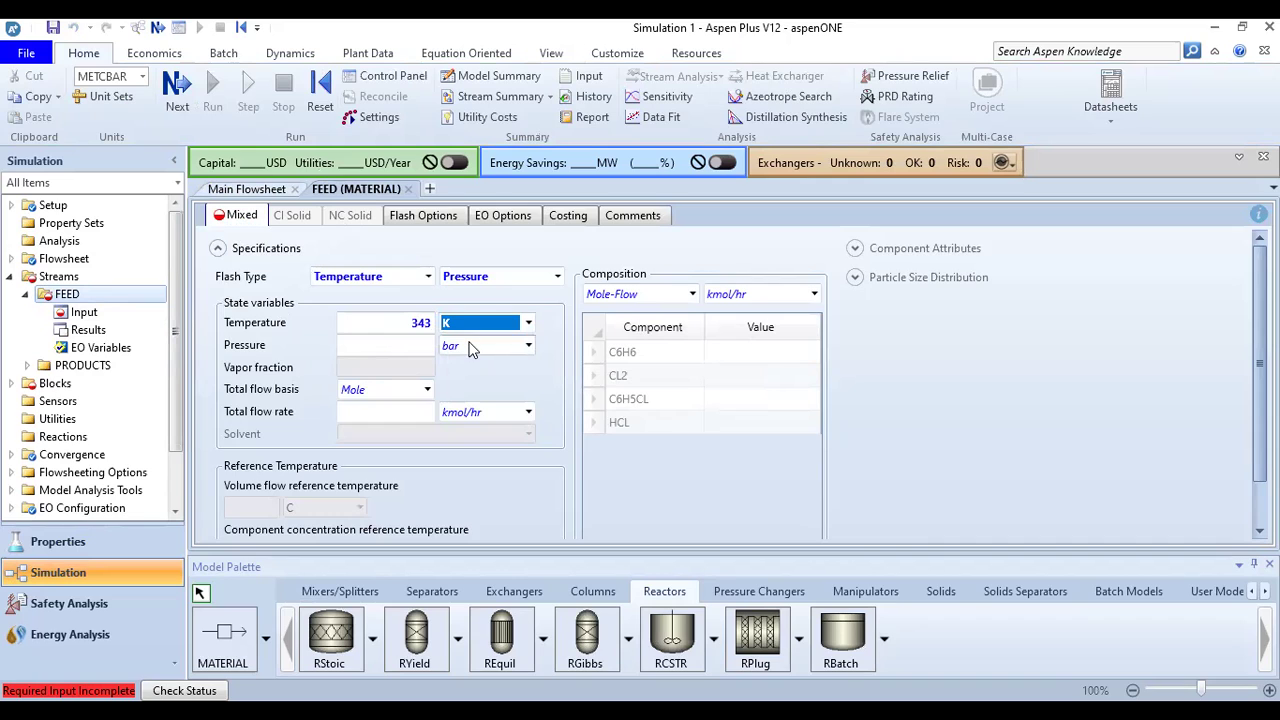
Set the FEED stream's pressure to 1 atm and its total mole flow rate to 100 kmol/hr
{"action": "left_click", "coordinate": [528, 345]}
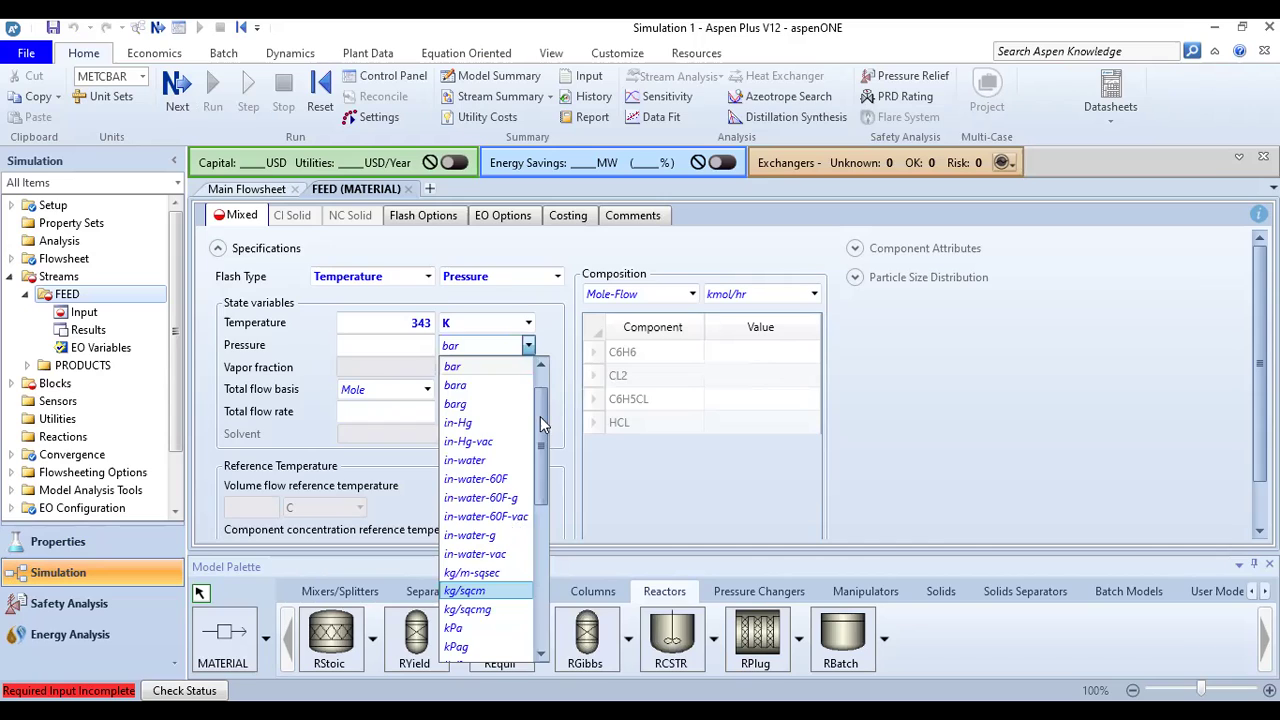
{"action": "scroll", "coordinate": [540, 416], "scroll_direction": "up", "scroll_amount": 2}
{"action": "left_click", "coordinate": [484, 370]}
{"action": "left_click", "coordinate": [401, 347]}
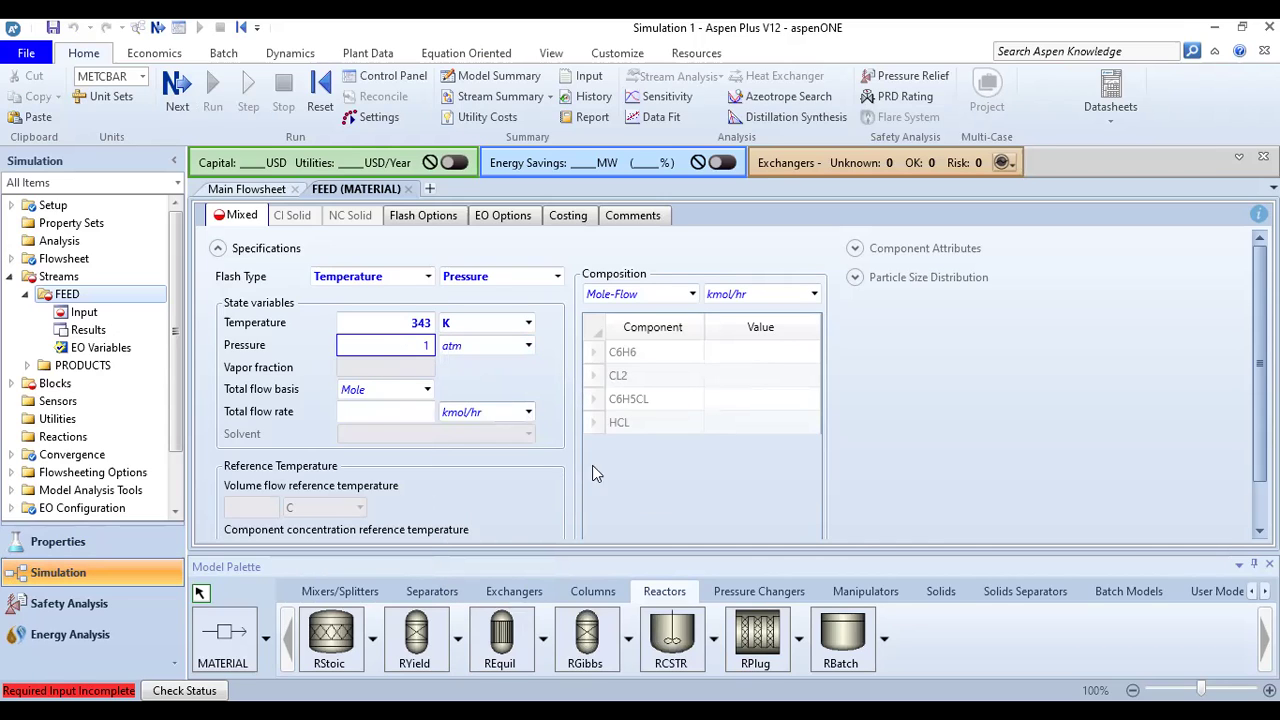
{"action": "left_click", "coordinate": [714, 497]}
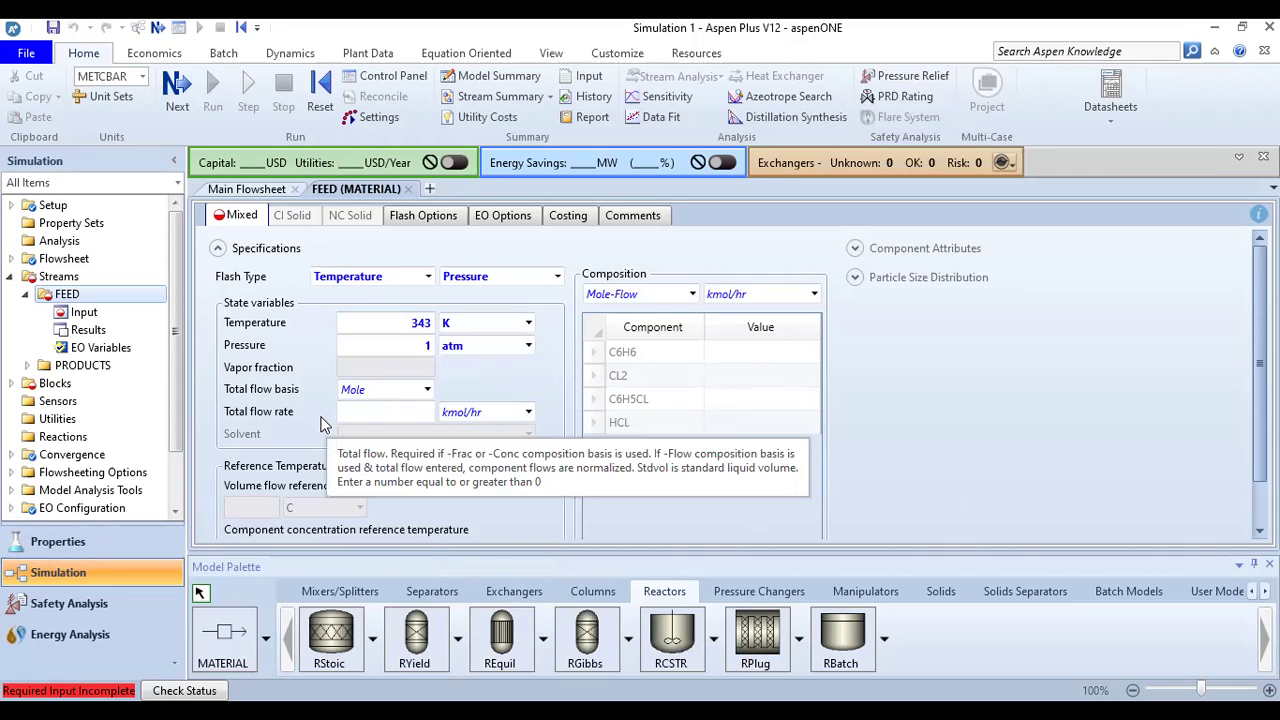
{"action": "left_click", "coordinate": [390, 412]}
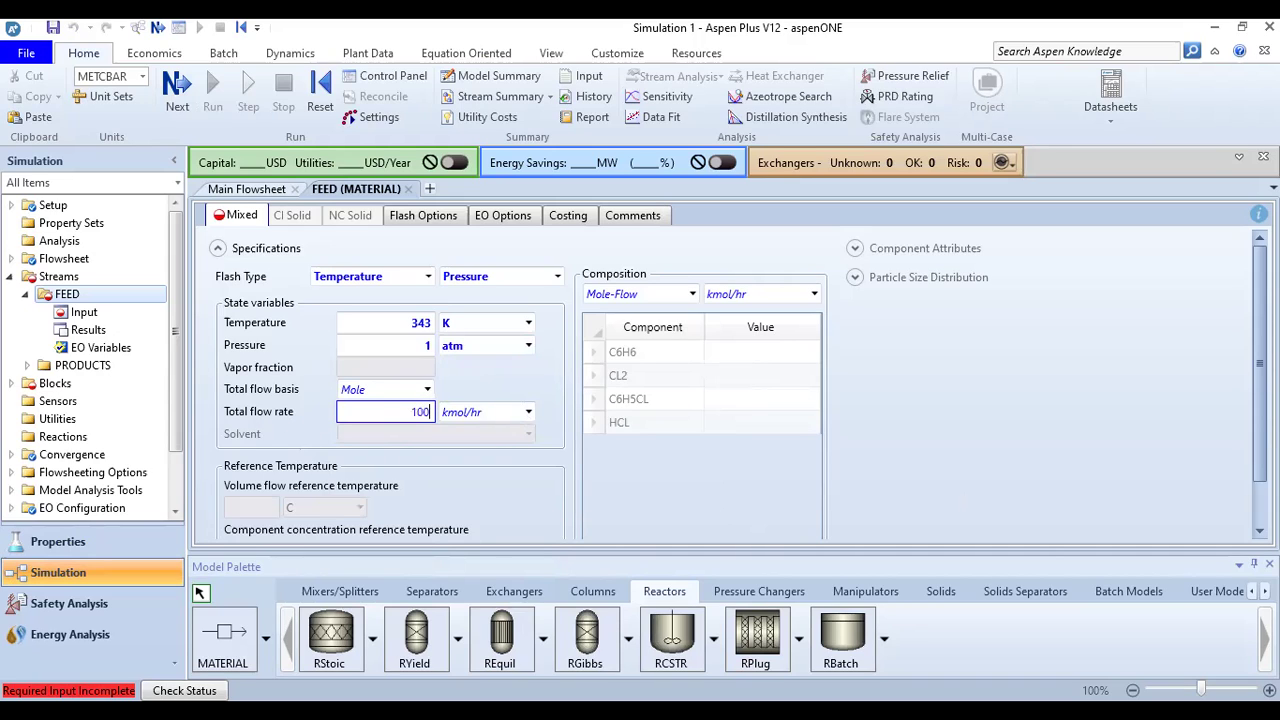
{"action": "key", "text": "Return"}
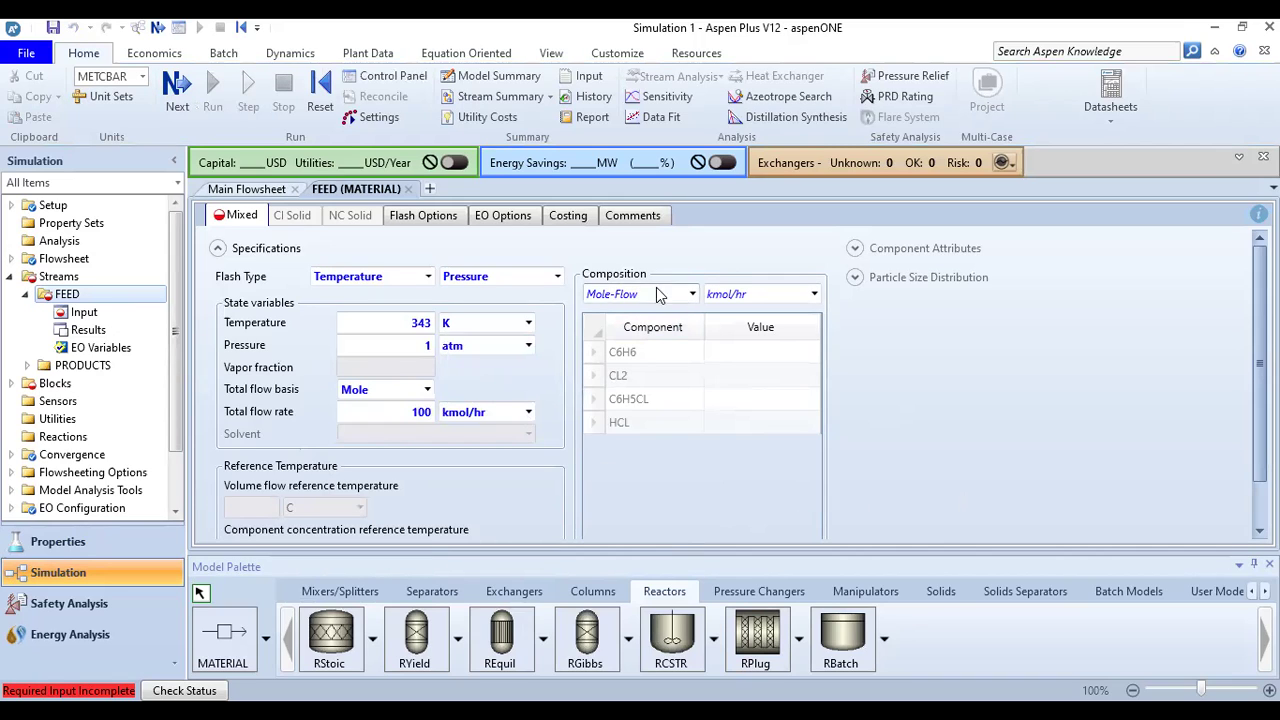
Define the FEED composition on a Mole-Frac basis with 0,5 for C6H6 and 0,5 for CL2
{"action": "left_click", "coordinate": [692, 296]}
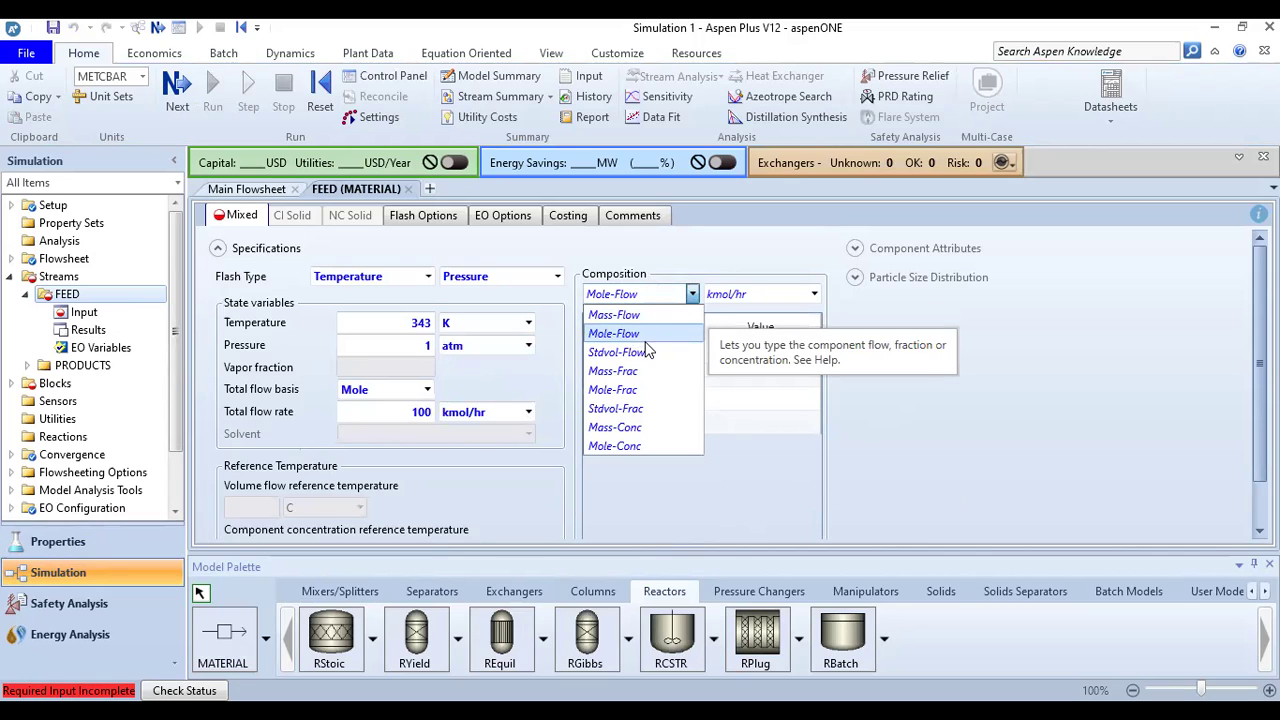
{"action": "left_click", "coordinate": [635, 390]}
{"action": "left_click", "coordinate": [903, 391]}
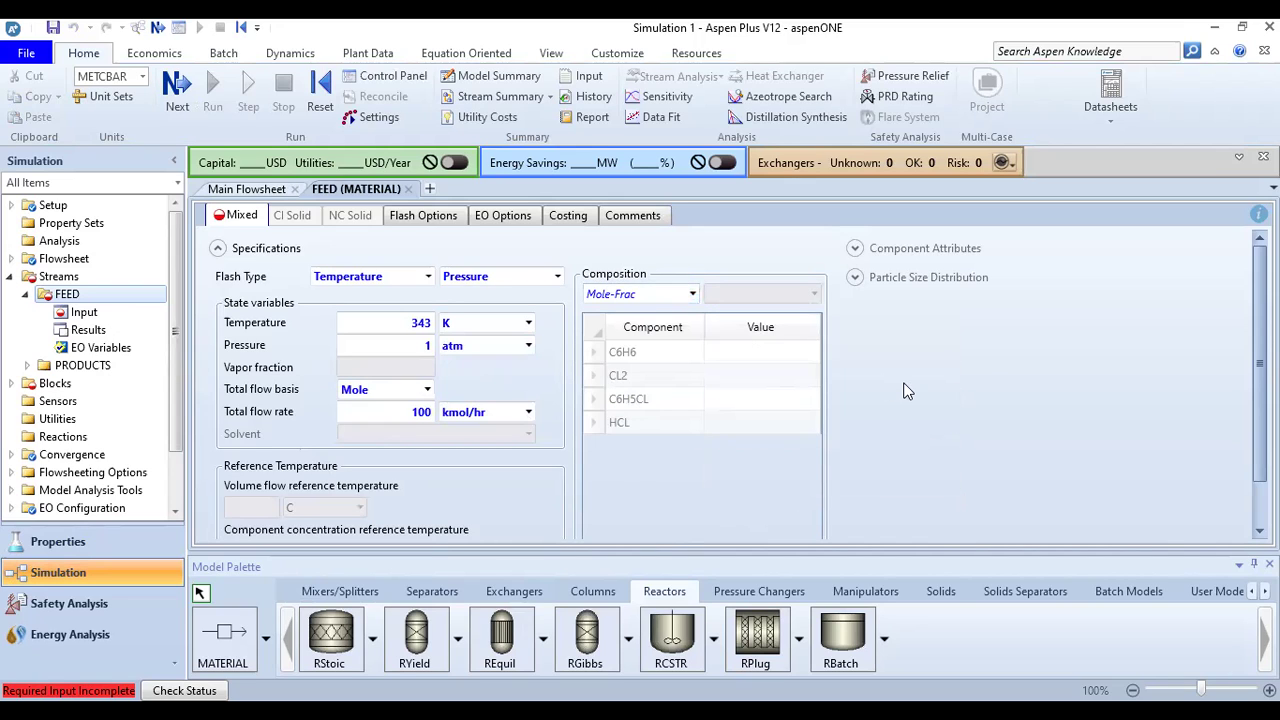
{"action": "left_click", "coordinate": [645, 356]}
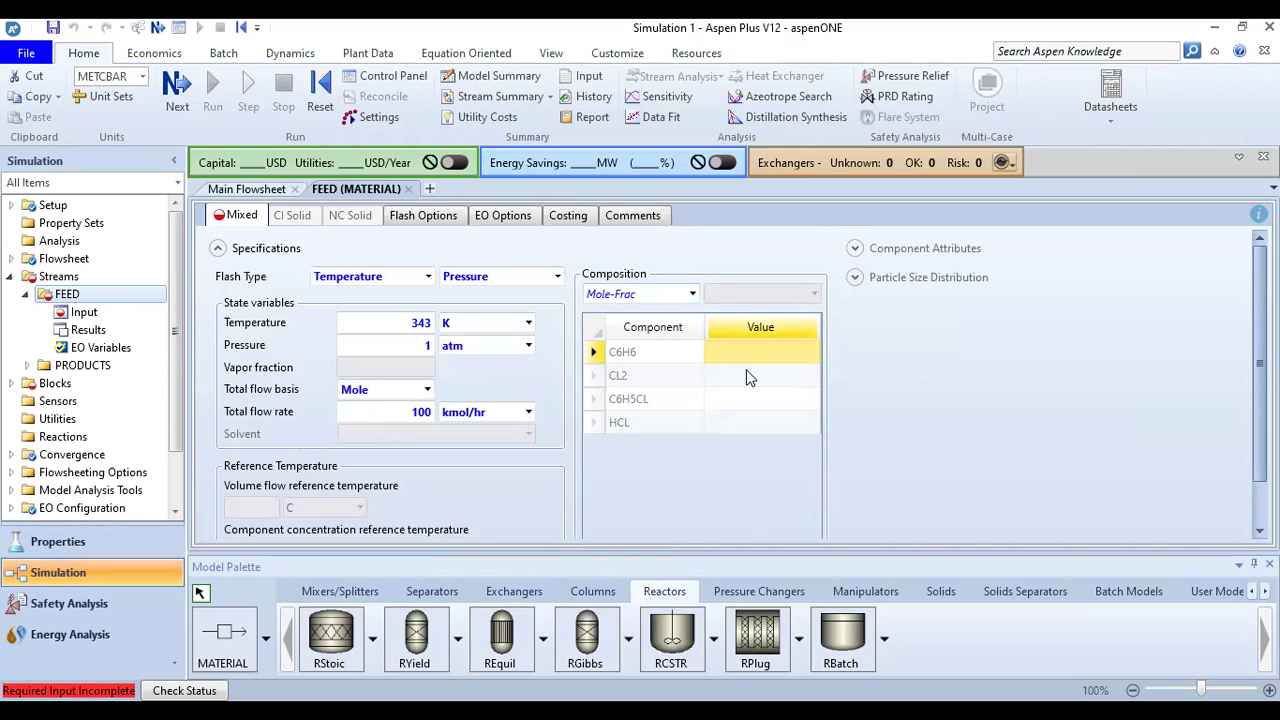
{"action": "type", "text": "0,5"}
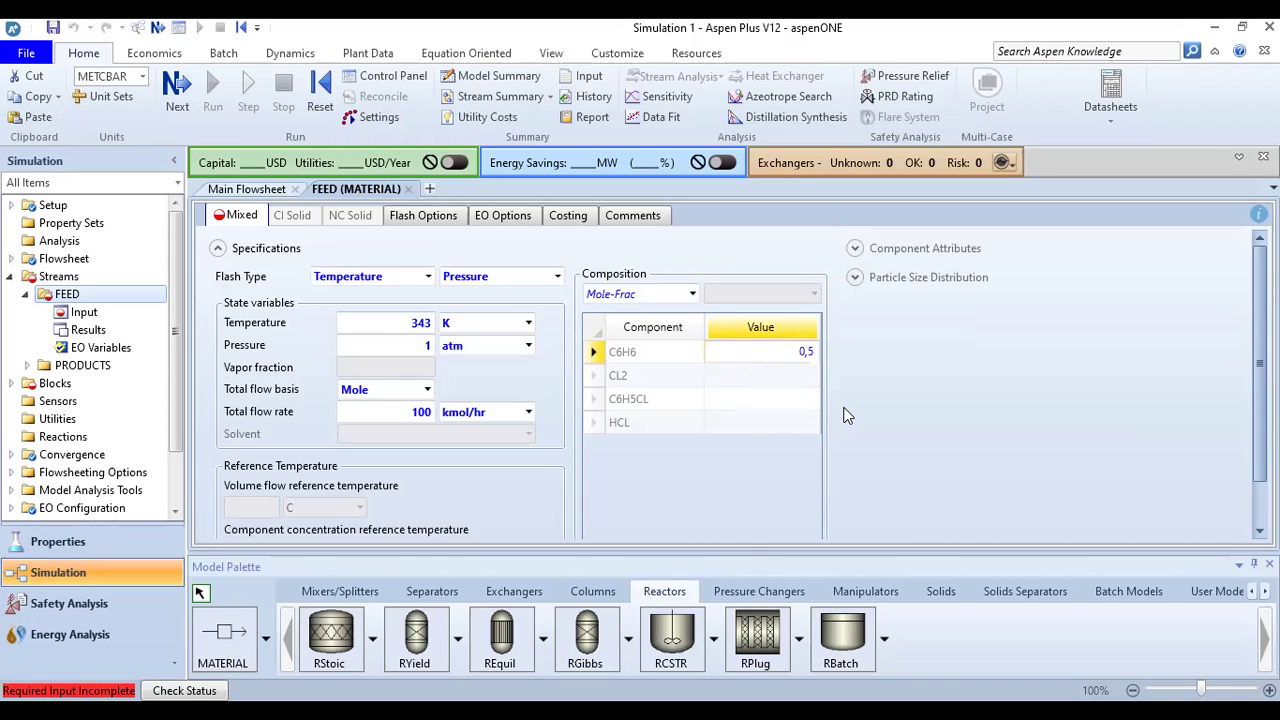
{"action": "key", "text": "Return"}
{"action": "left_click", "coordinate": [789, 380]}
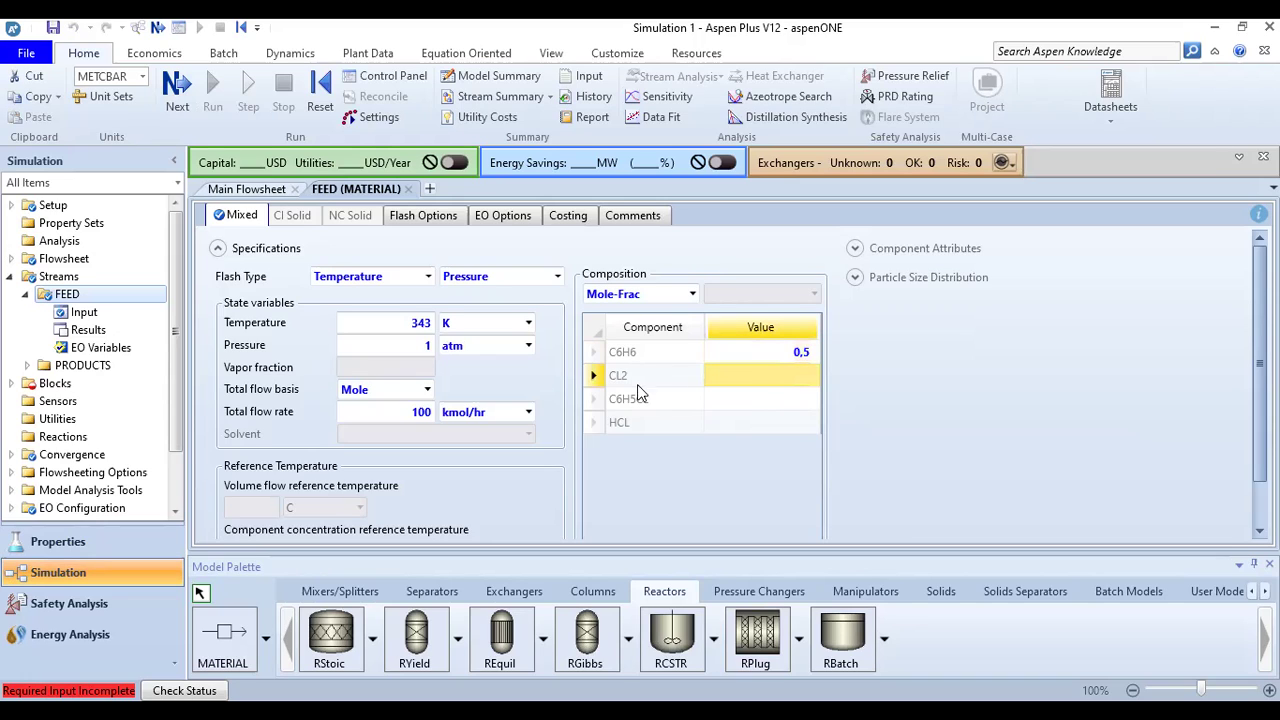
{"action": "type", "text": "0,"}
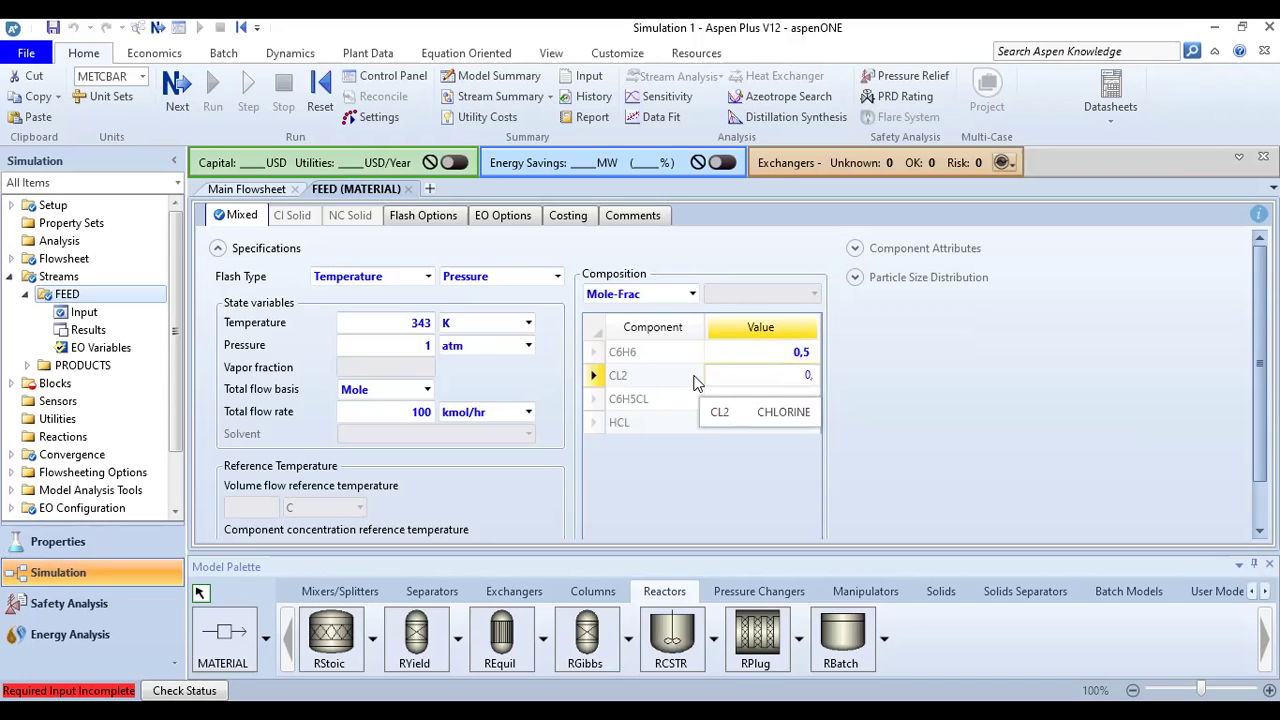
{"action": "left_click", "coordinate": [892, 384]}
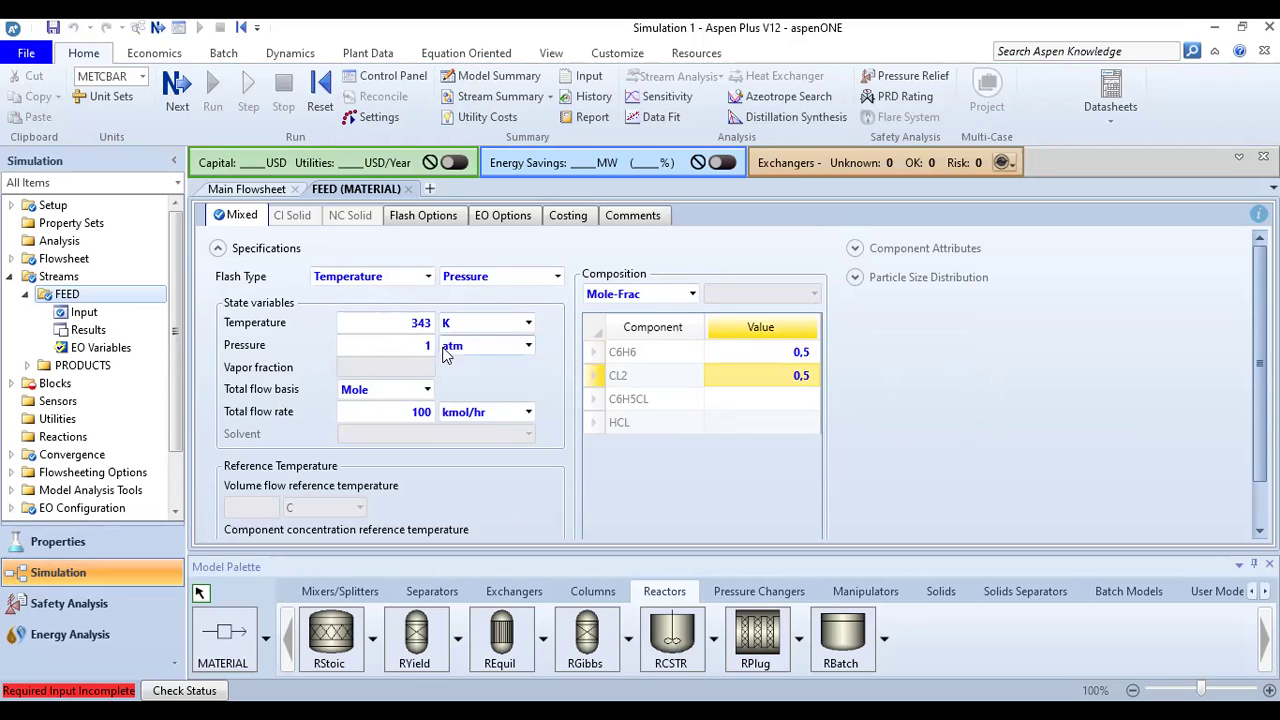
Switch the global unit set to MET, try the SI set, and return to MET
{"action": "left_click", "coordinate": [143, 78]}
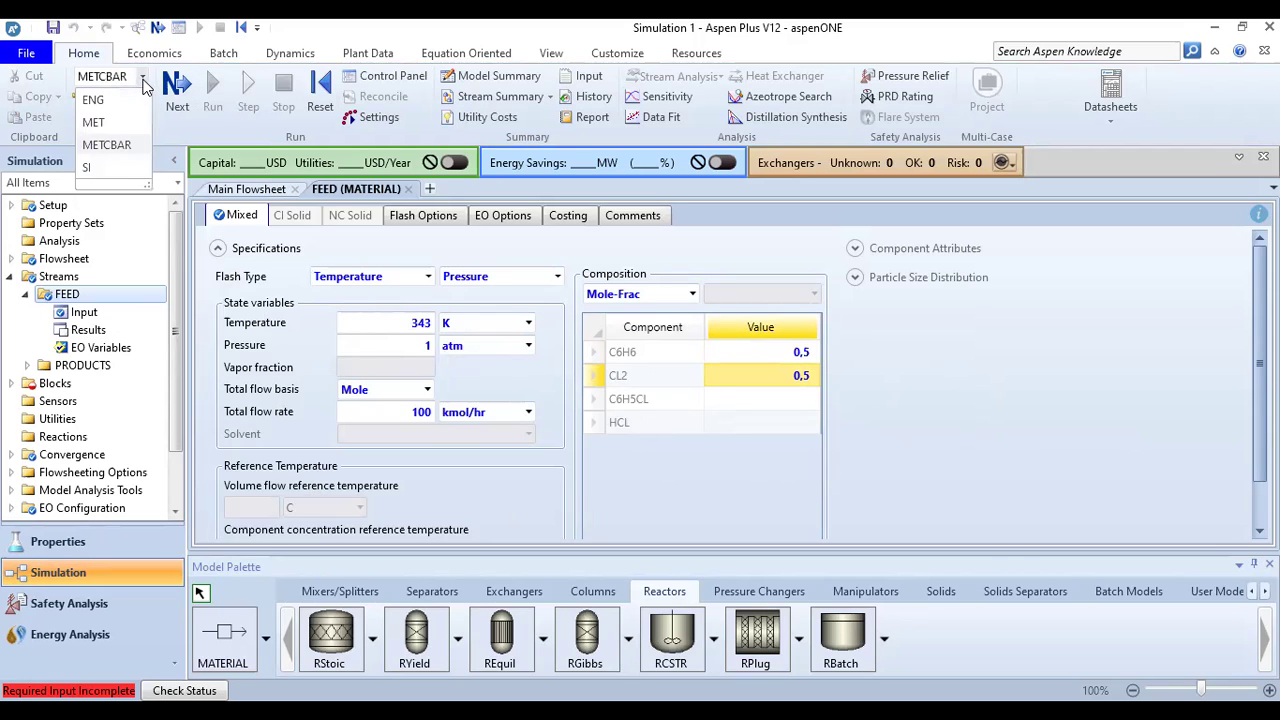
{"action": "left_click", "coordinate": [108, 123]}
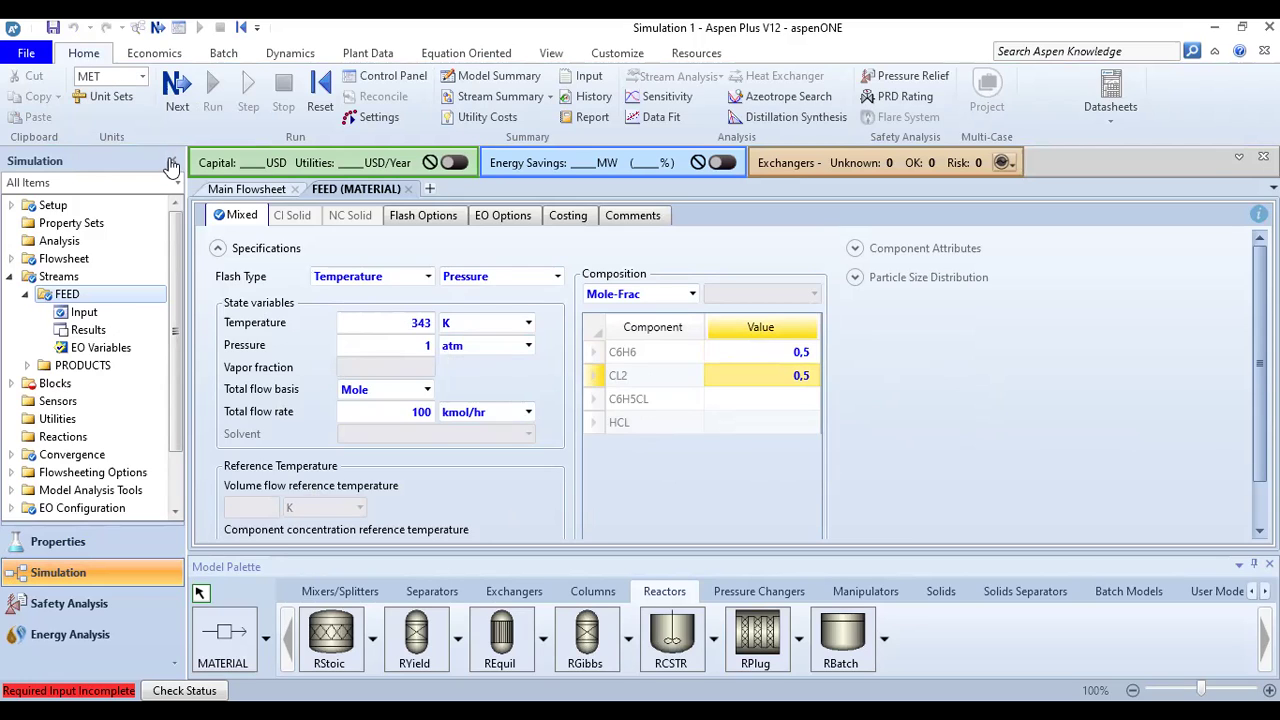
{"action": "left_click", "coordinate": [110, 77]}
{"action": "left_click", "coordinate": [100, 168]}
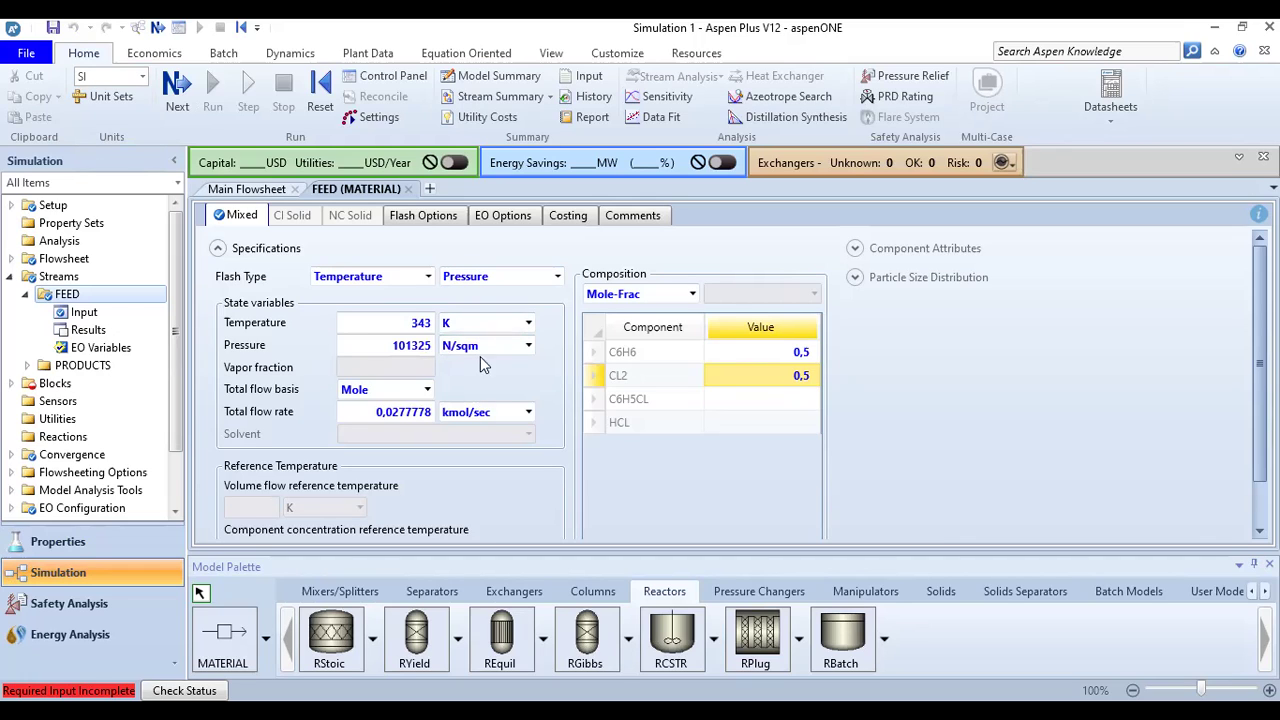
{"action": "left_click", "coordinate": [142, 77]}
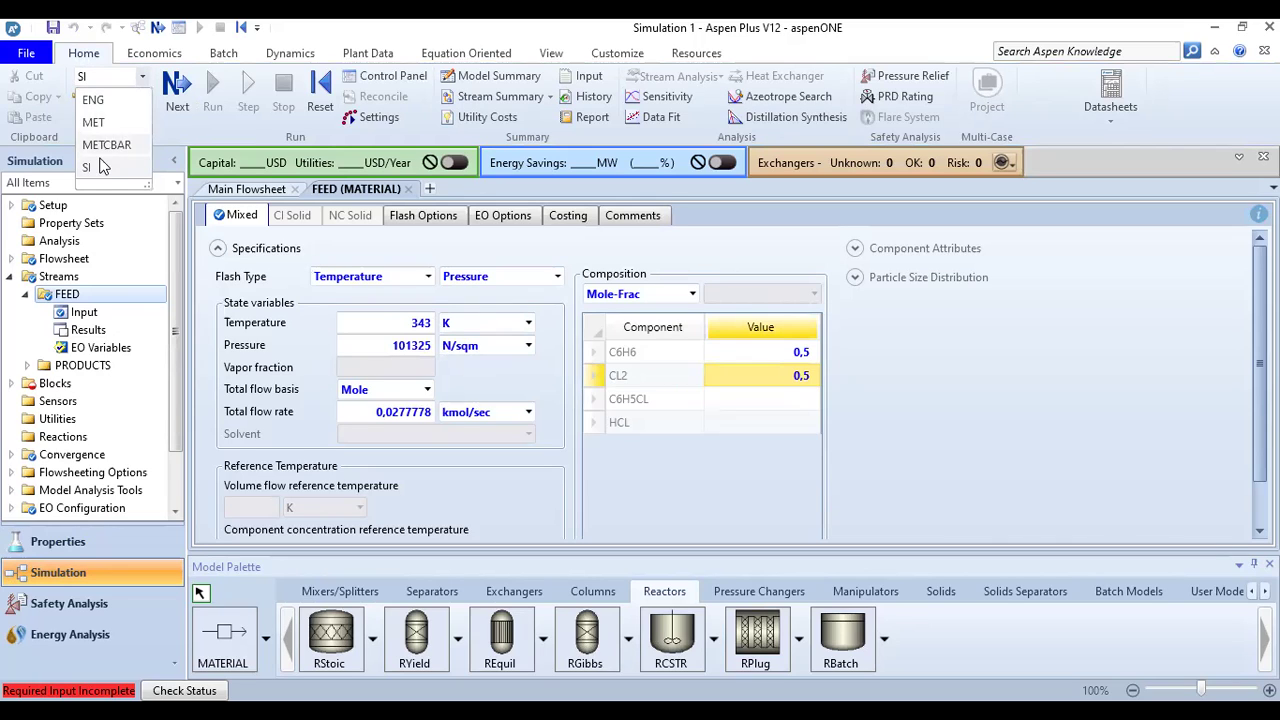
{"action": "left_click", "coordinate": [116, 122]}
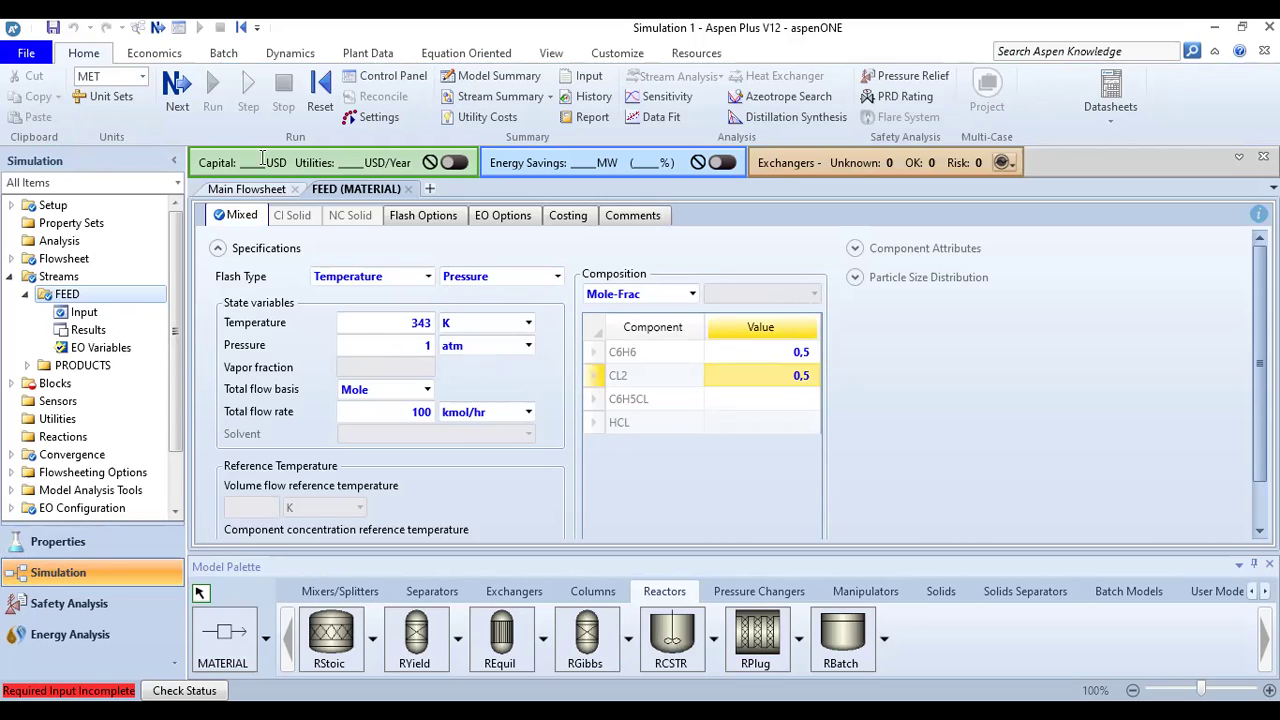
Set the REACTOR block's temperature to 343 K and pressure to 1 atm, keeping Vapor-Liquid as the valid phases
{"action": "left_click", "coordinate": [177, 90]}
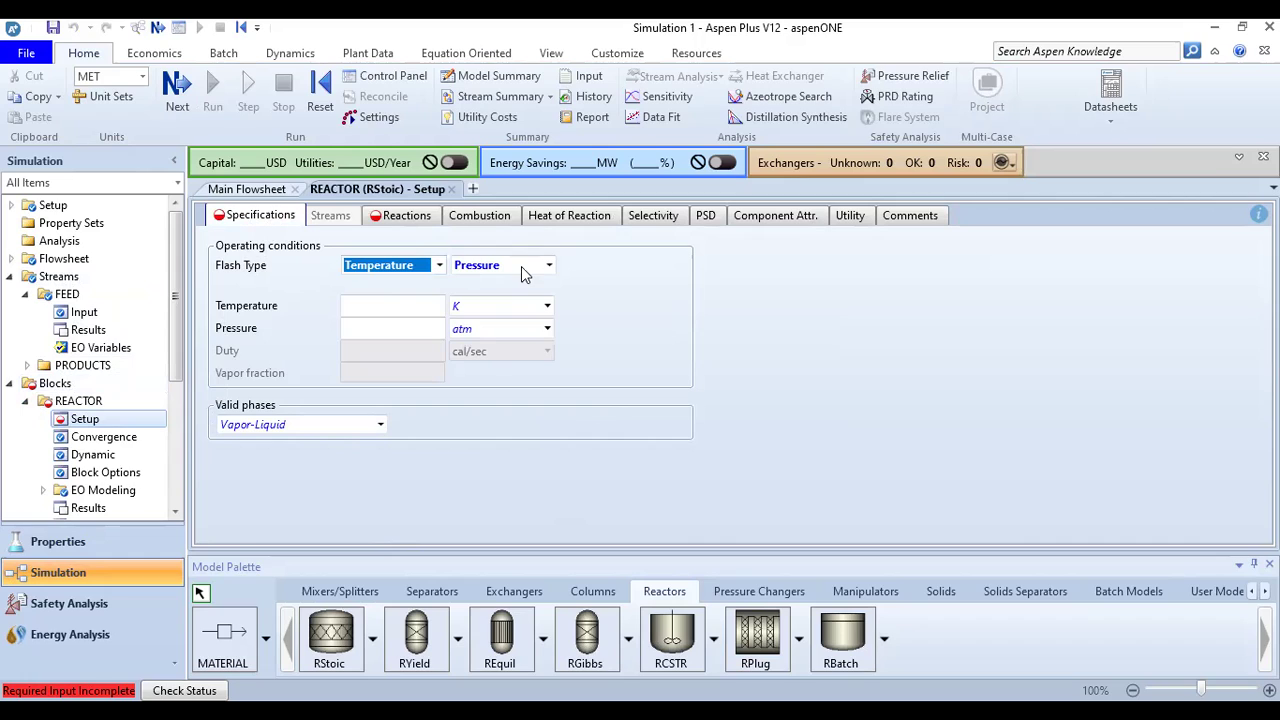
{"action": "left_click", "coordinate": [398, 307]}
{"action": "type", "text": "34"}
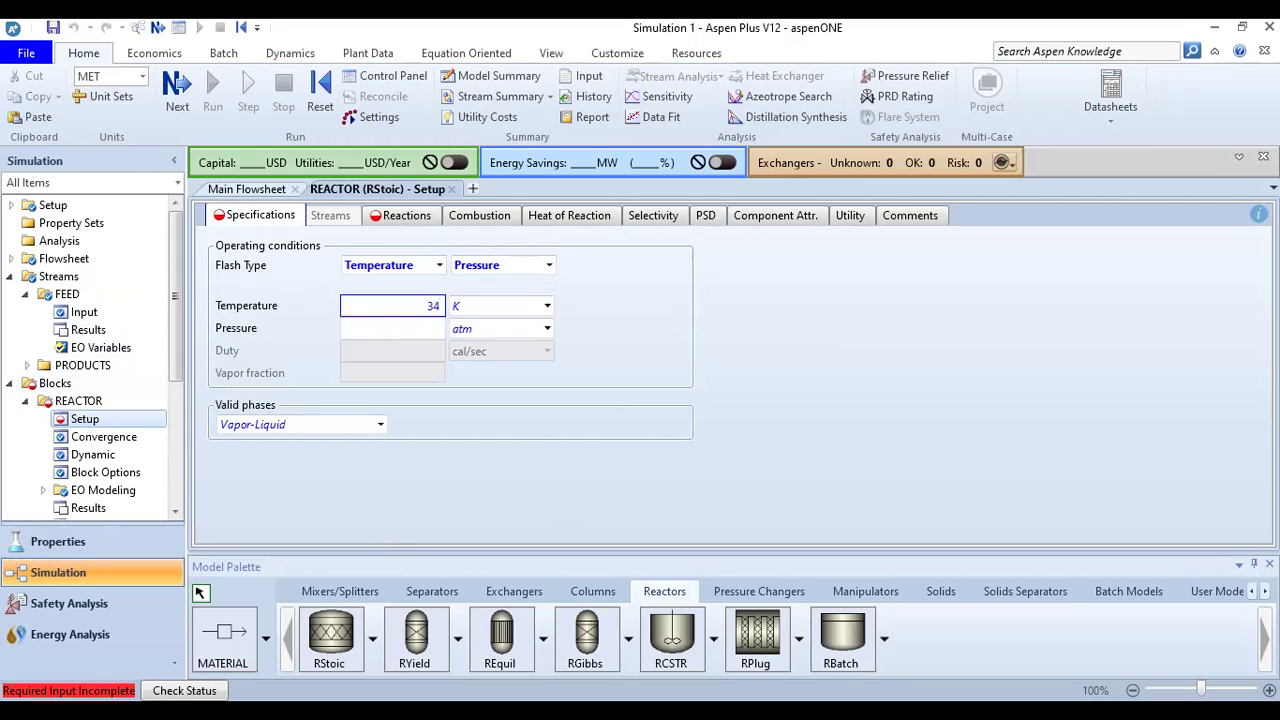
{"action": "type", "text": "3"}
{"action": "left_click", "coordinate": [379, 328]}
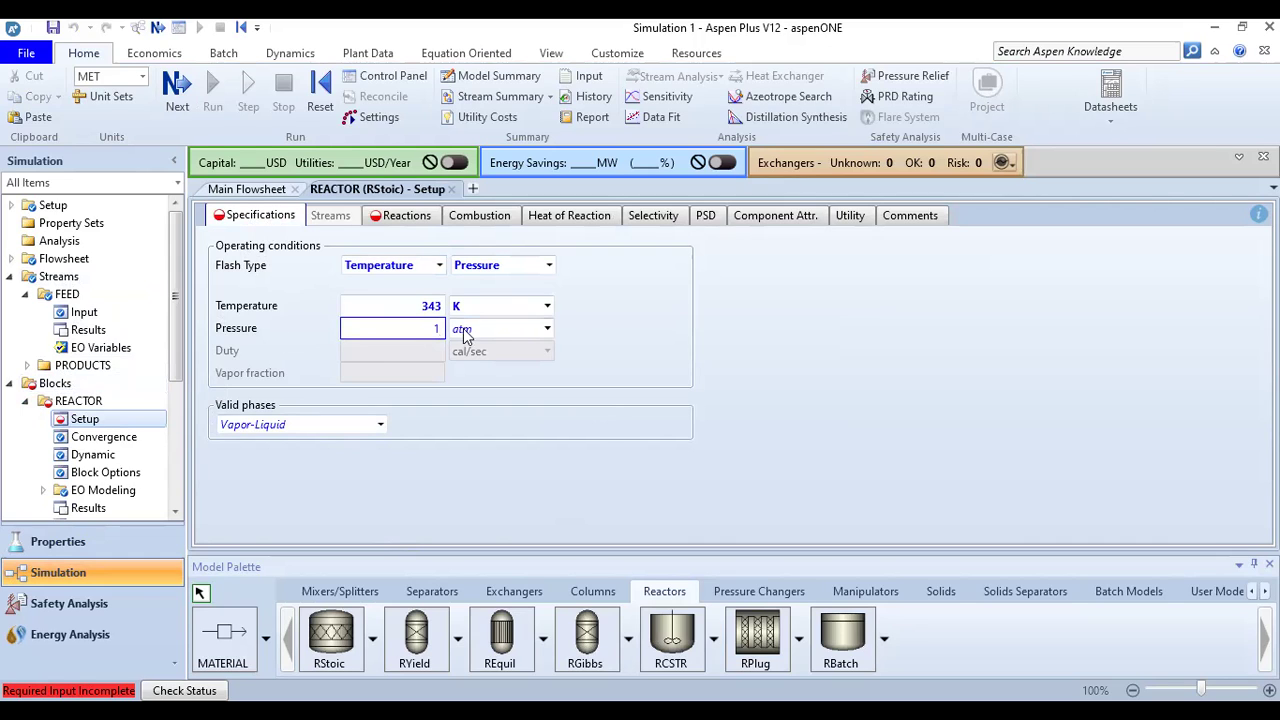
{"action": "left_click", "coordinate": [452, 368]}
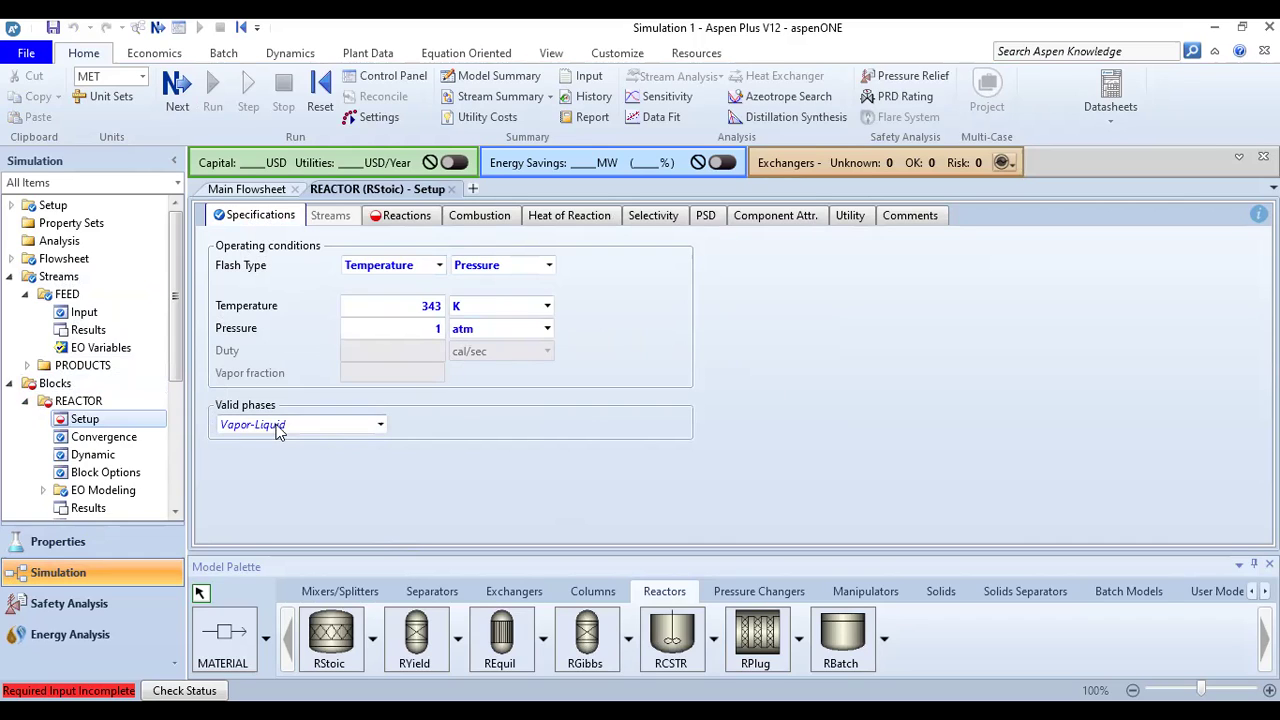
{"action": "left_click", "coordinate": [357, 428]}
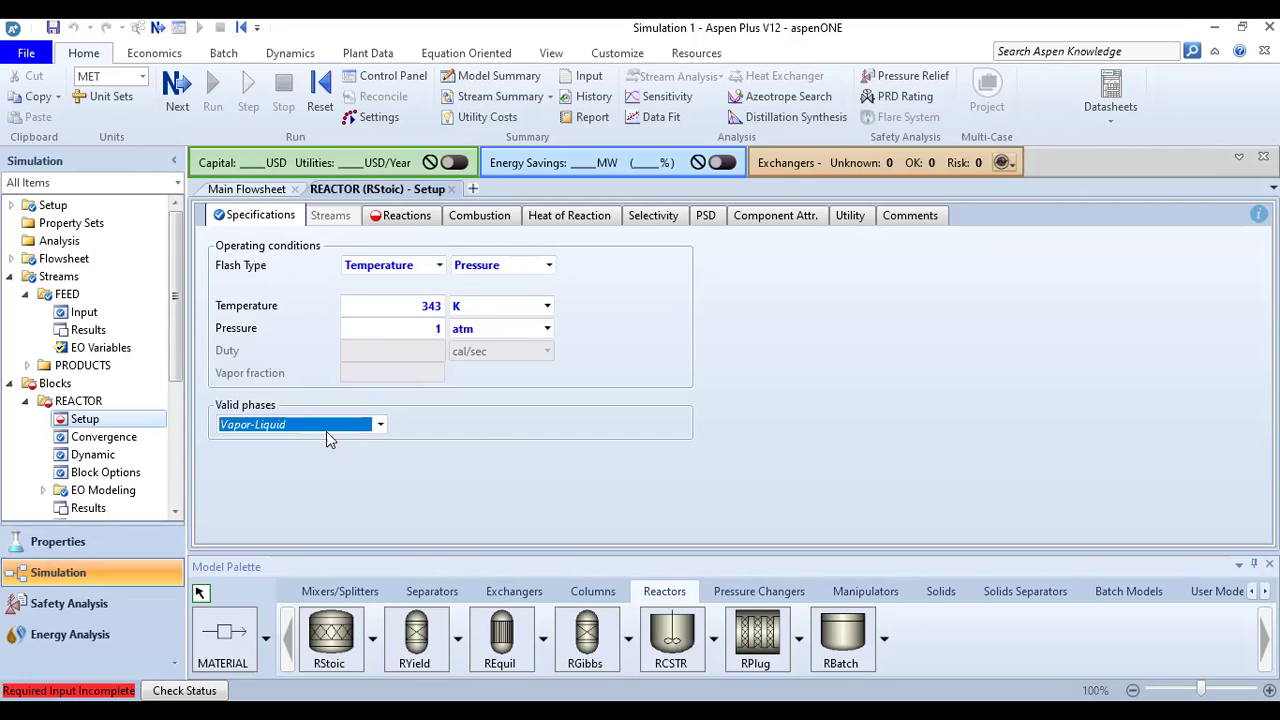
{"action": "left_click", "coordinate": [475, 417]}
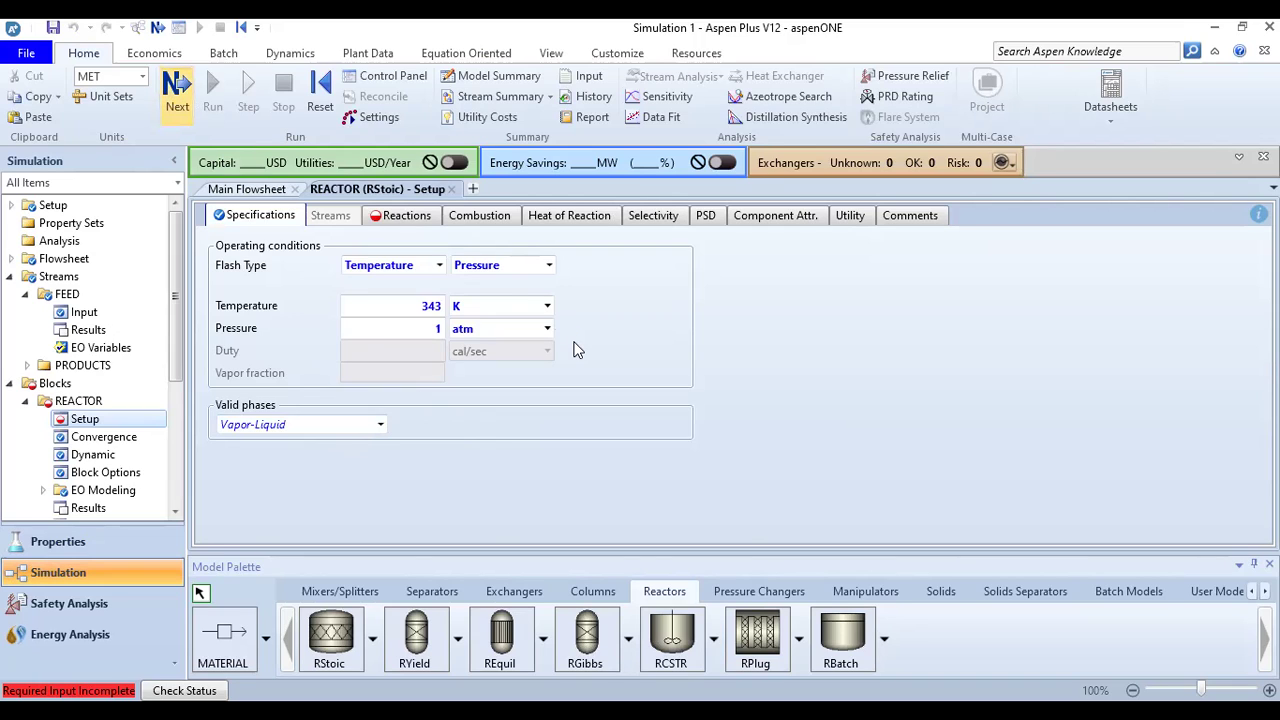
Create a new reaction in the REACTOR block's reaction list
{"action": "key", "text": "F4"}
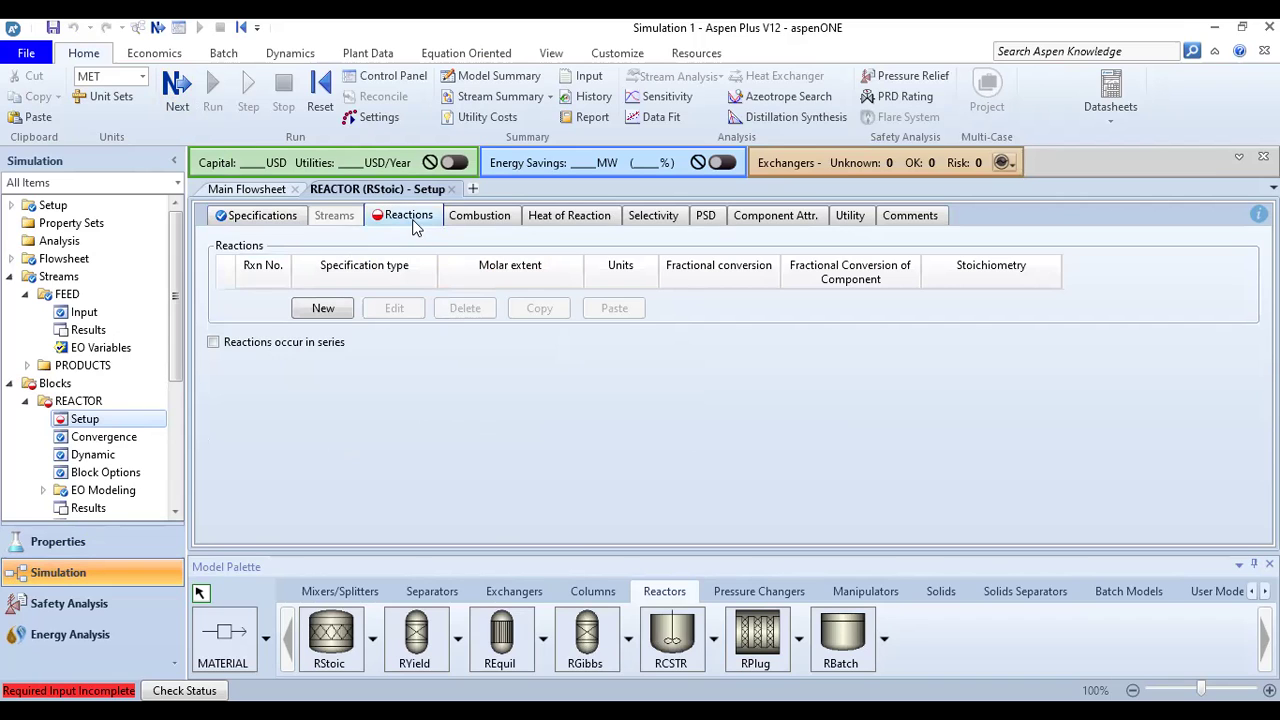
{"action": "left_click", "coordinate": [257, 232]}
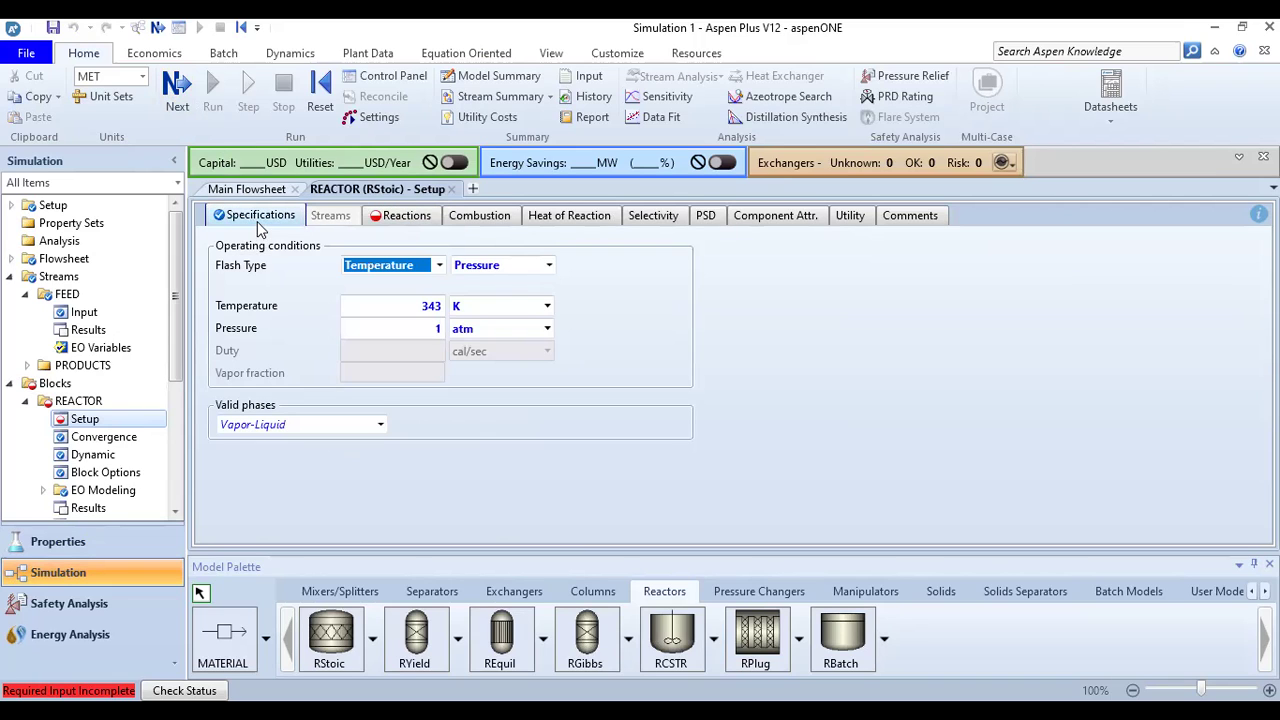
{"action": "left_click", "coordinate": [400, 220]}
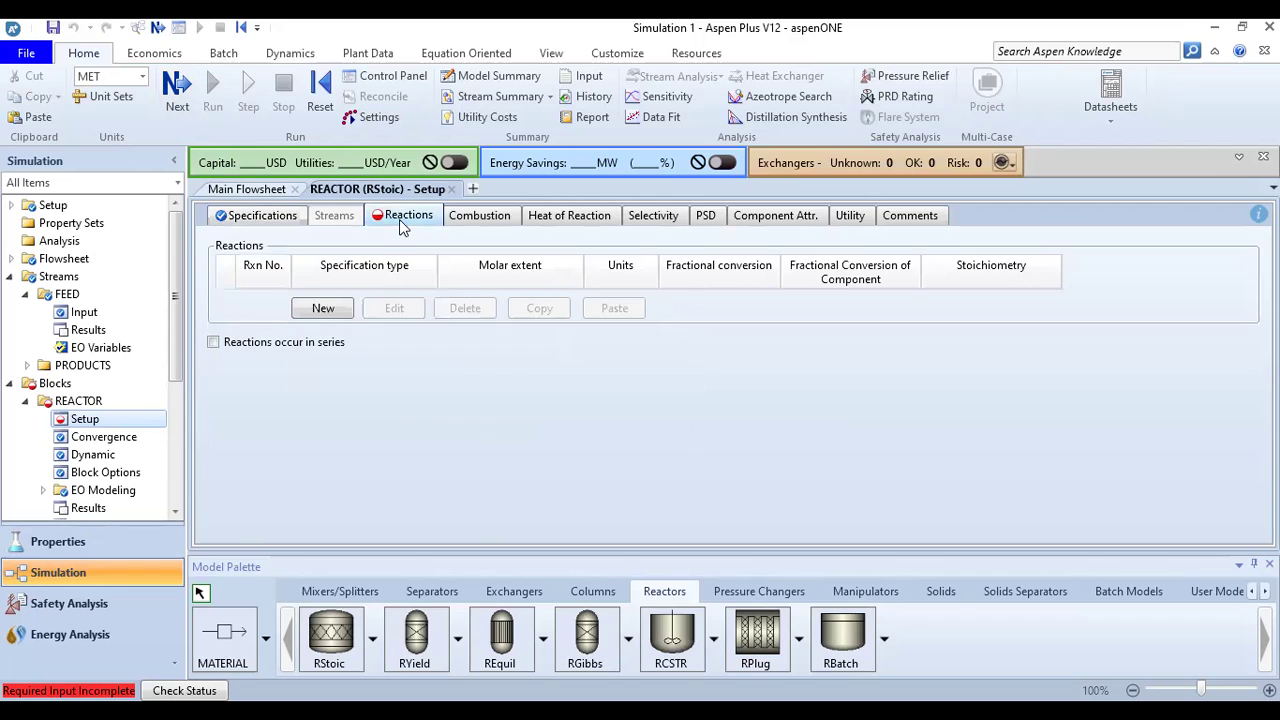
{"action": "left_click", "coordinate": [323, 309]}
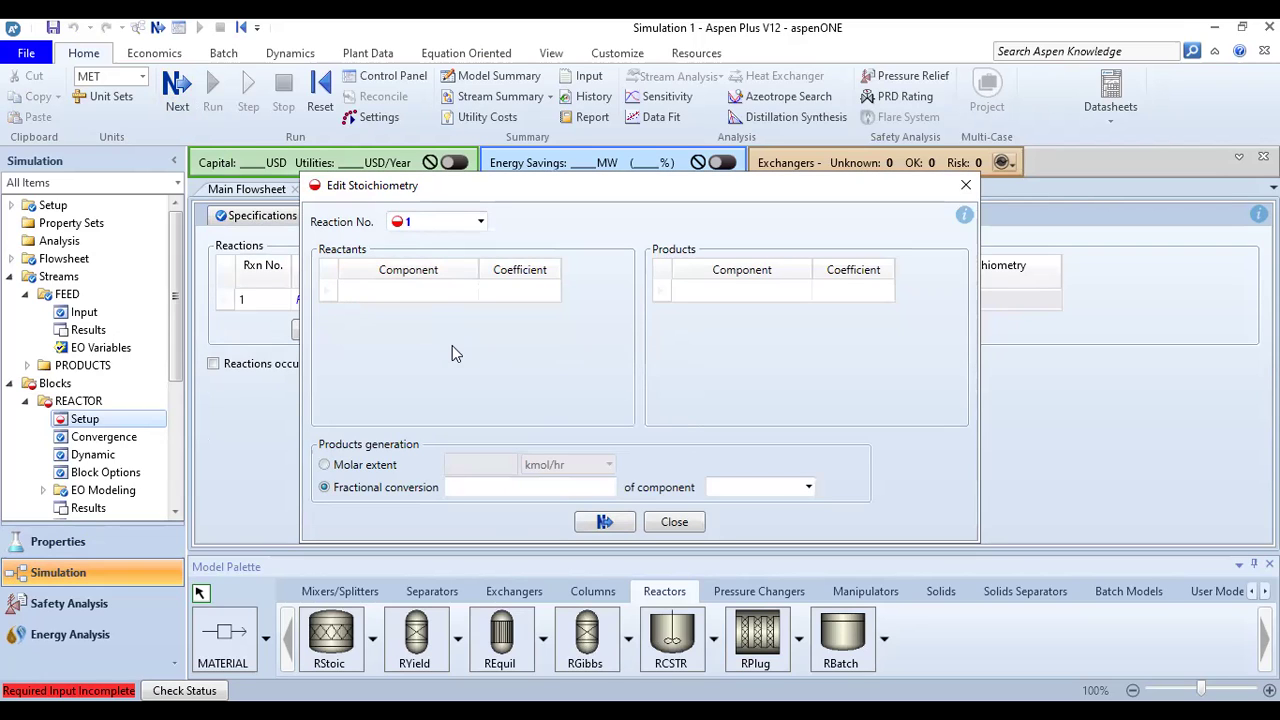
Add C6H6 and CL2 as reactants of reaction 1, each with a stoichiometric coefficient of -1
{"action": "left_click", "coordinate": [352, 291]}
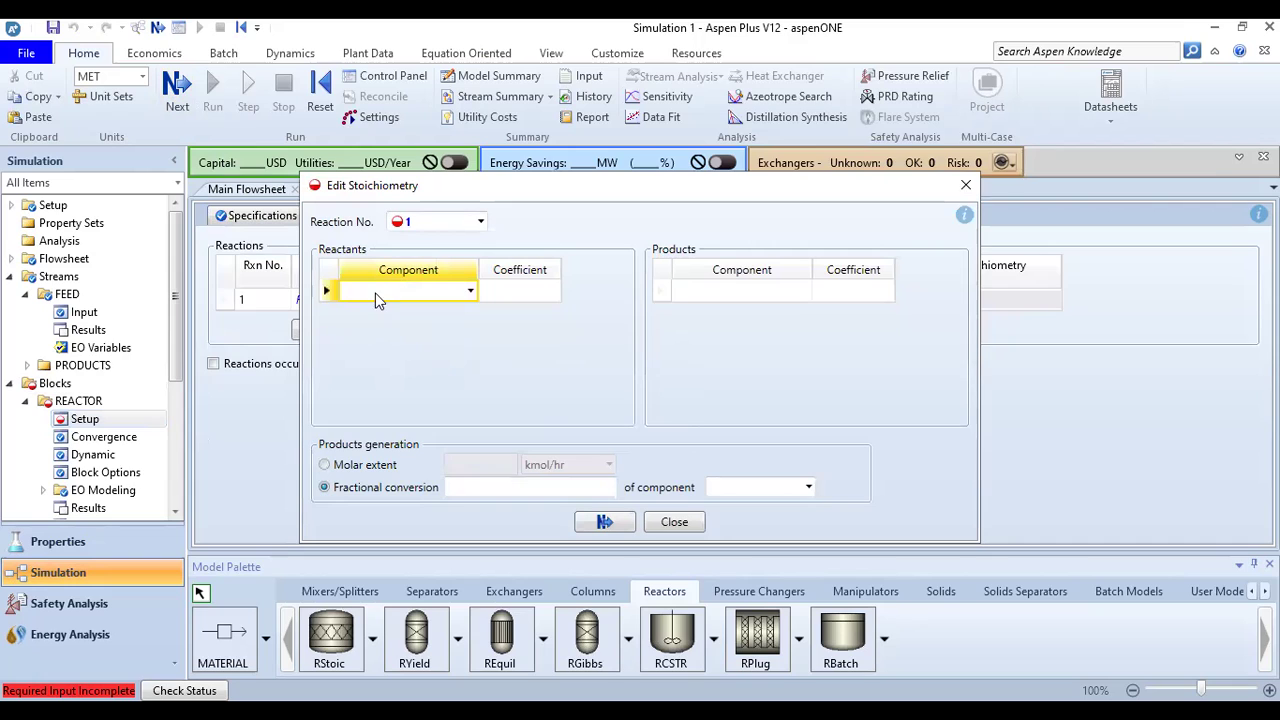
{"action": "left_click", "coordinate": [469, 298]}
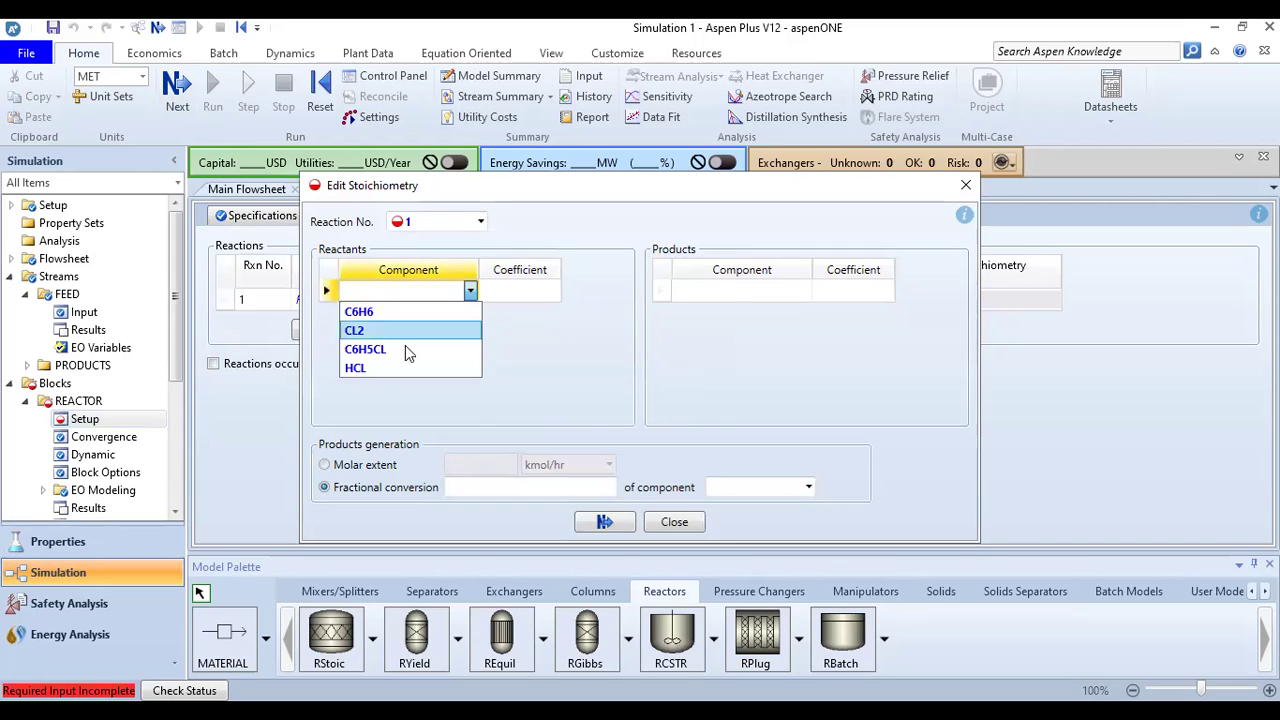
{"action": "left_click", "coordinate": [386, 309]}
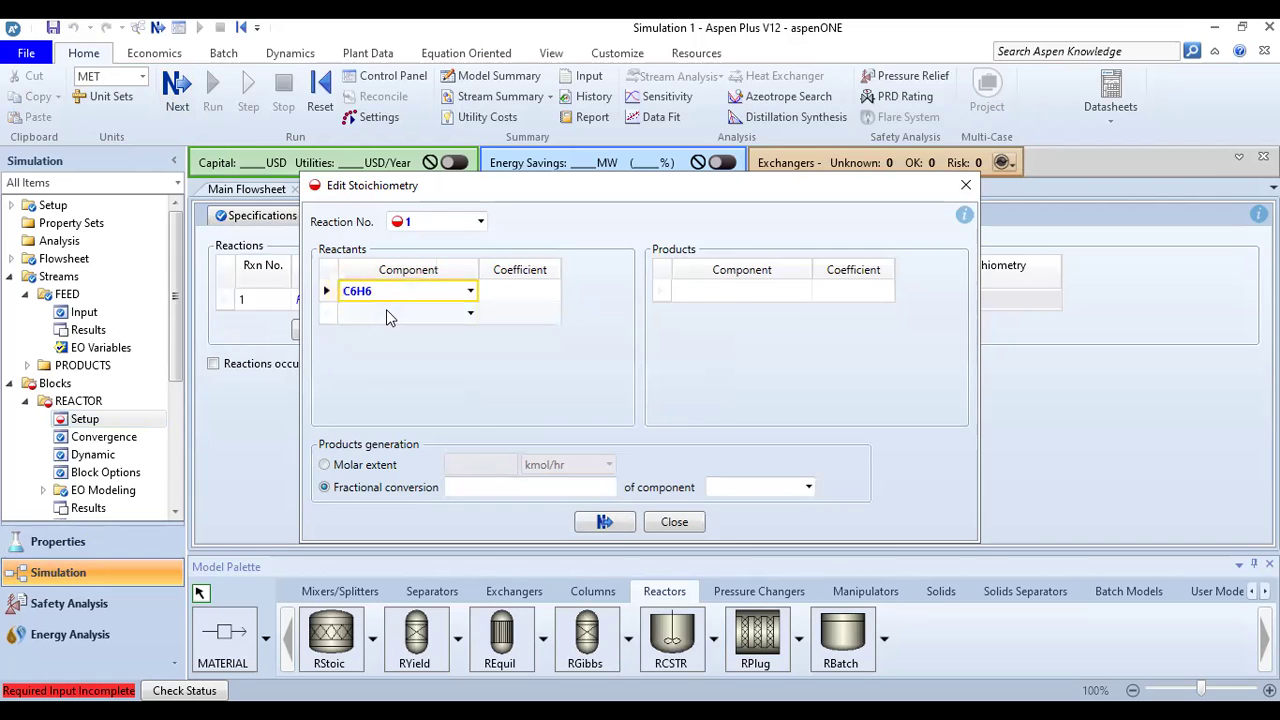
{"action": "left_click", "coordinate": [471, 314]}
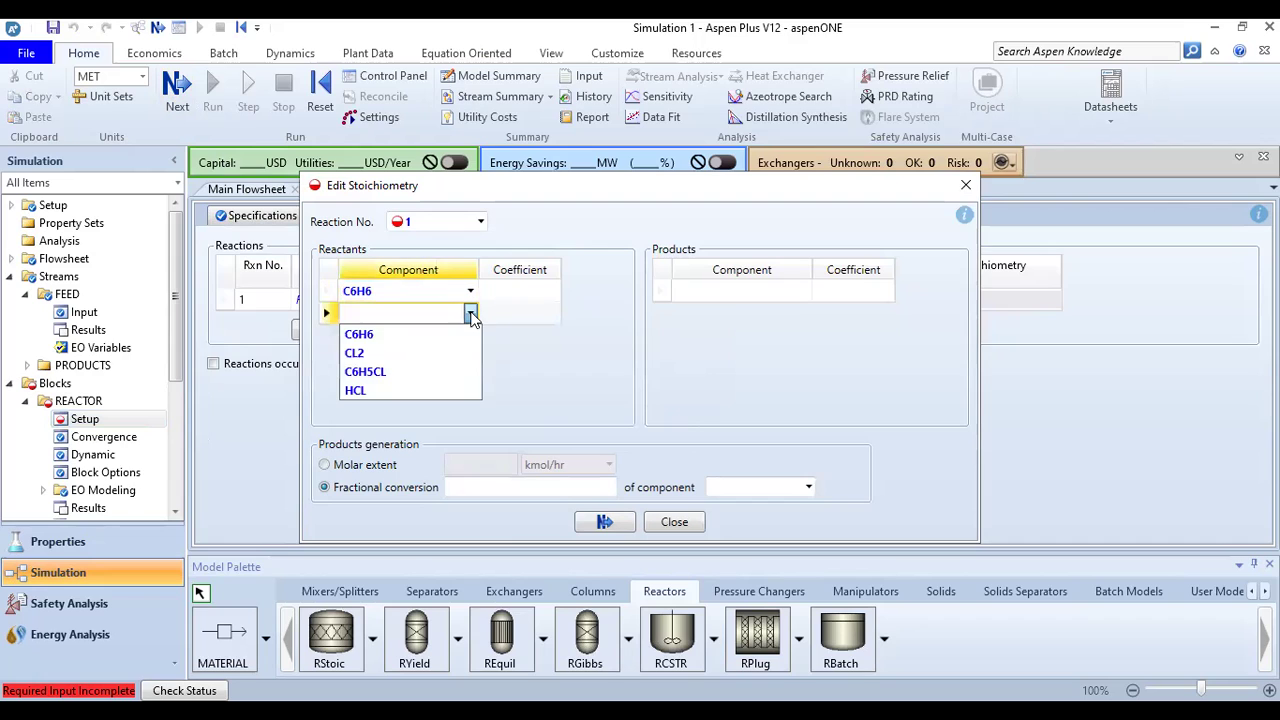
{"action": "left_click", "coordinate": [401, 352]}
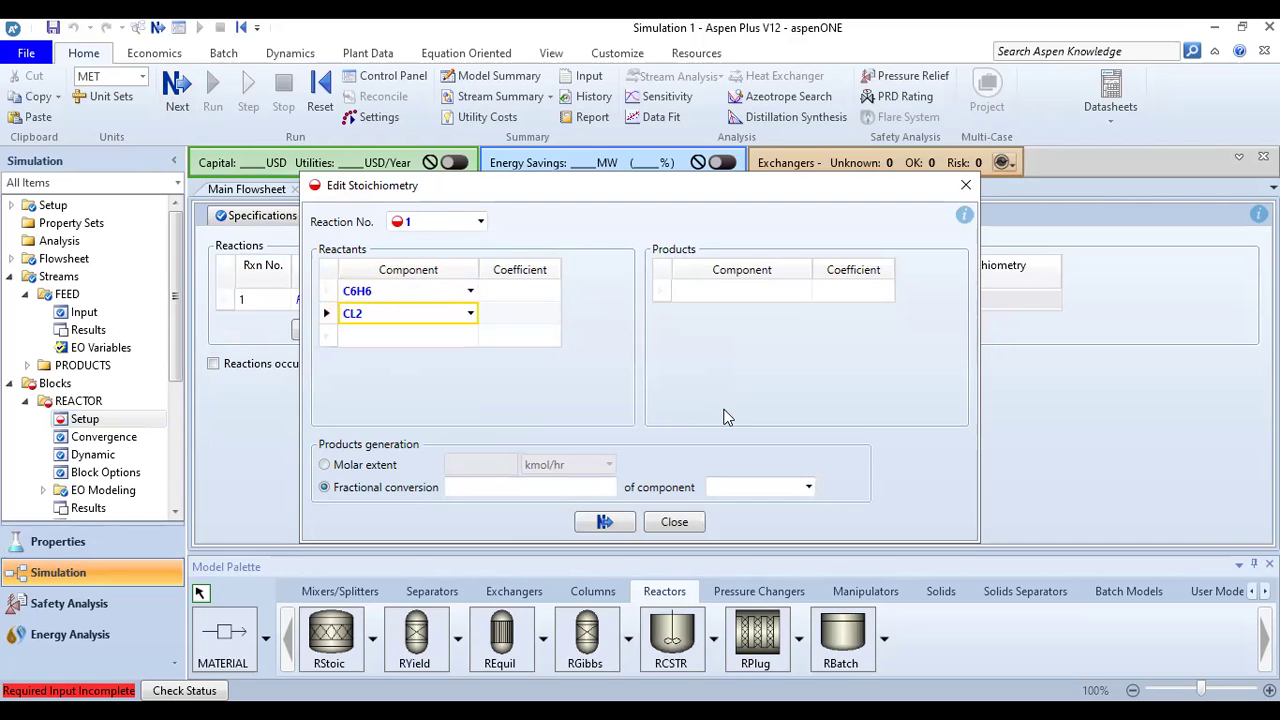
{"action": "left_click", "coordinate": [538, 295]}
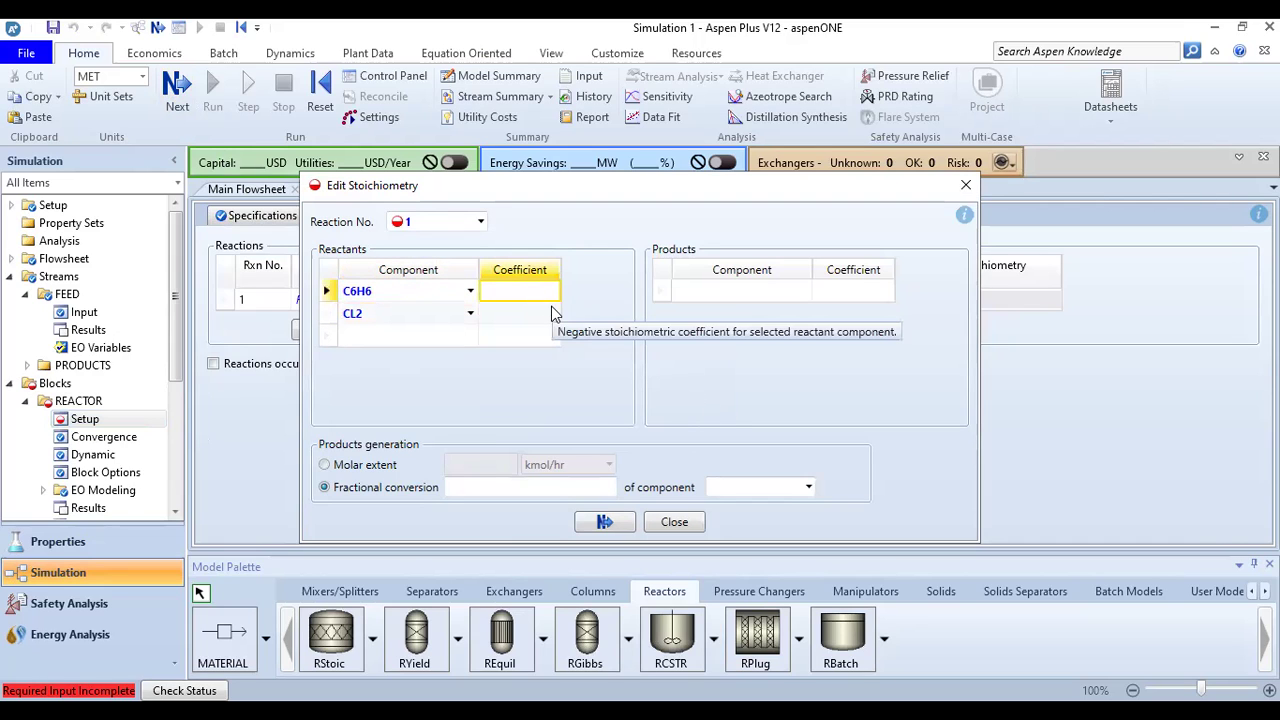
{"action": "type", "text": "-1"}
{"action": "key", "text": "Return"}
{"action": "type", "text": "-1"}
{"action": "key", "text": "Return"}
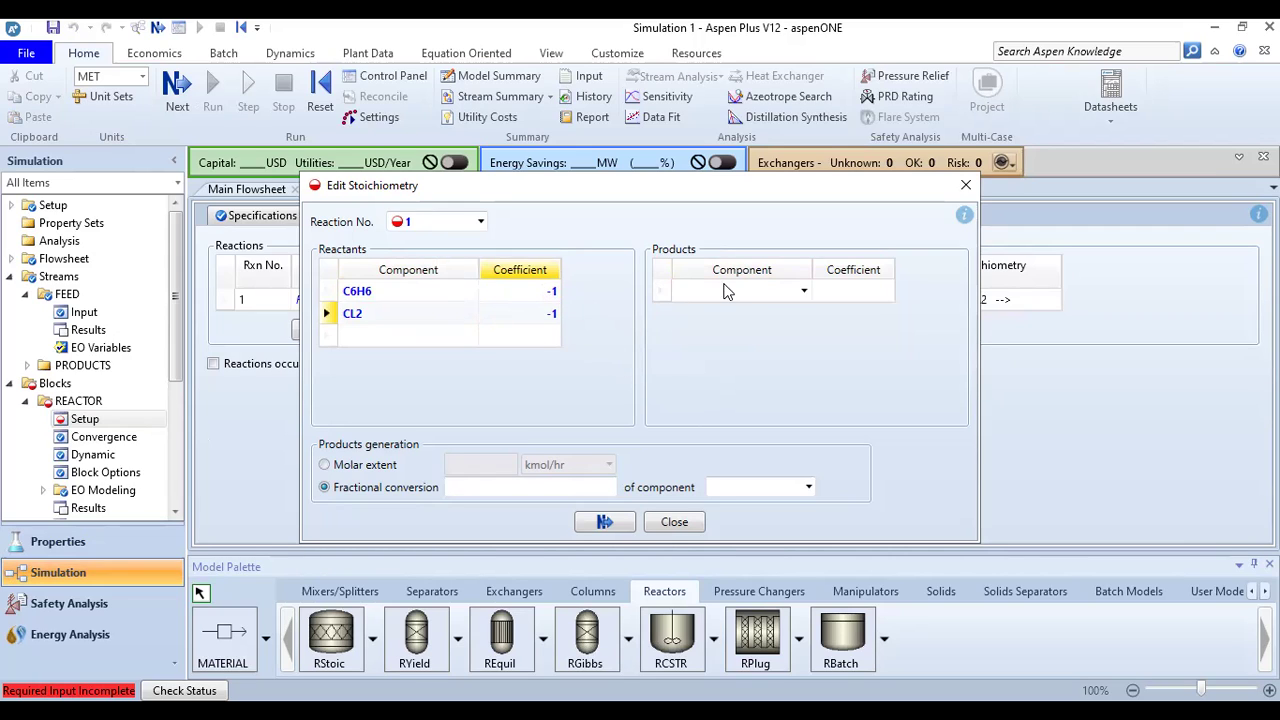
Add C6H5CL and HCL as products of reaction 1, each with a stoichiometric coefficient of 1
{"action": "left_click", "coordinate": [801, 296]}
{"action": "left_click", "coordinate": [700, 349]}
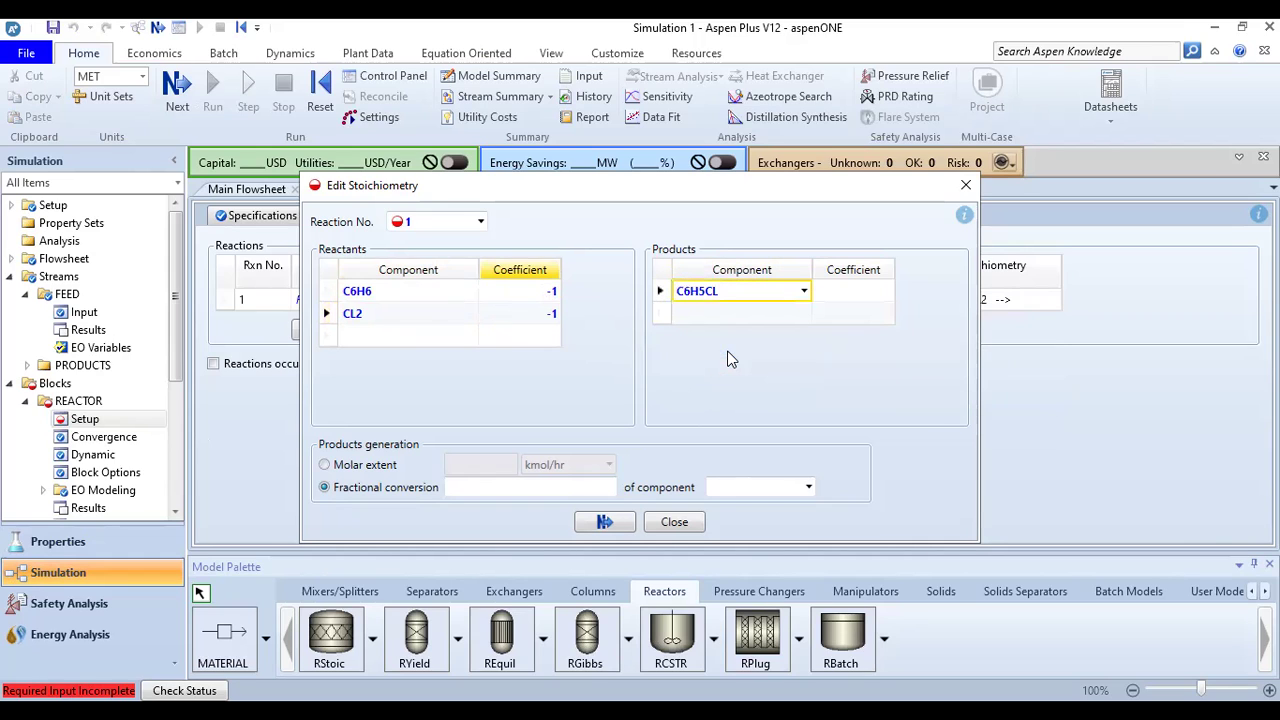
{"action": "left_click", "coordinate": [803, 313]}
{"action": "left_click", "coordinate": [803, 313]}
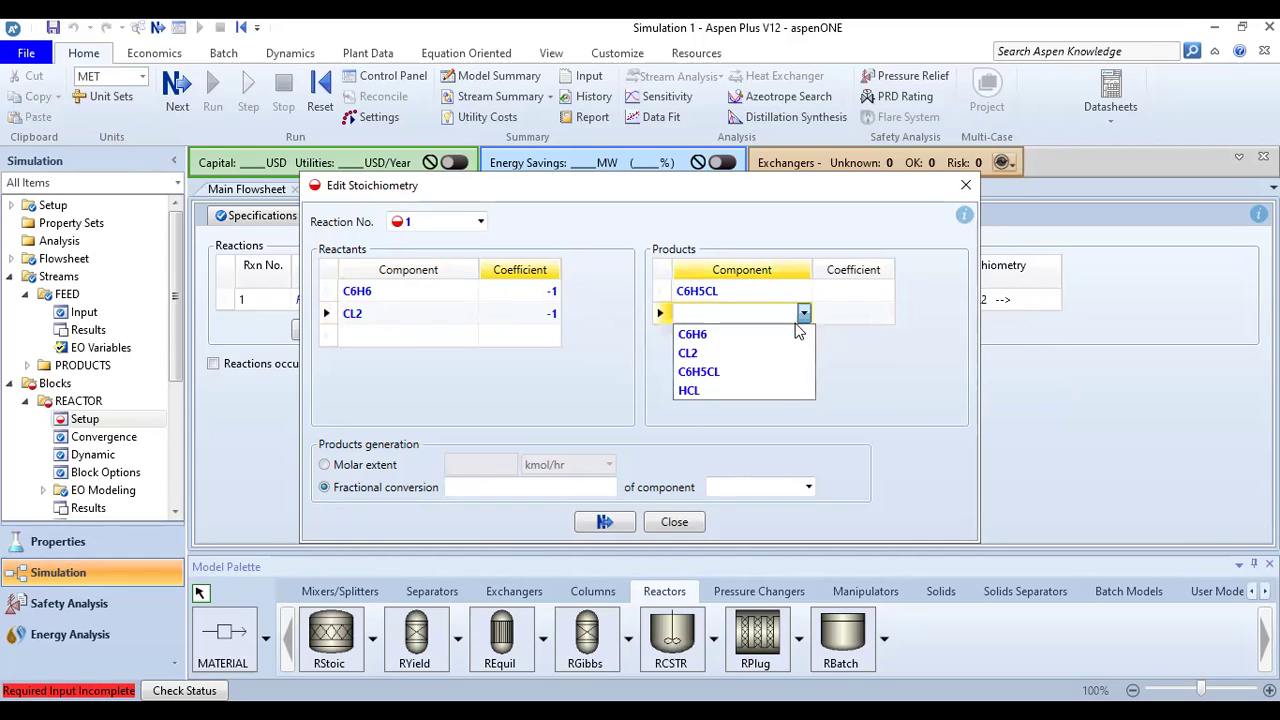
{"action": "left_click", "coordinate": [727, 390]}
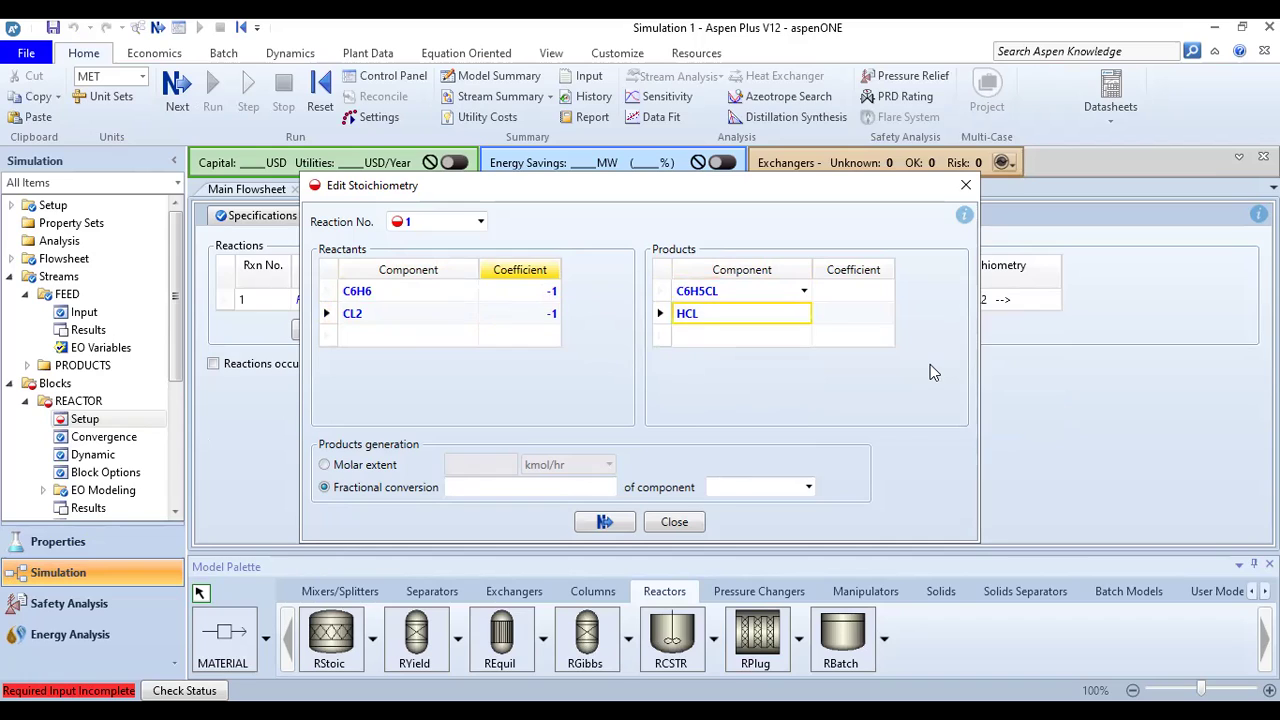
{"action": "left_click", "coordinate": [878, 291]}
{"action": "type", "text": "1"}
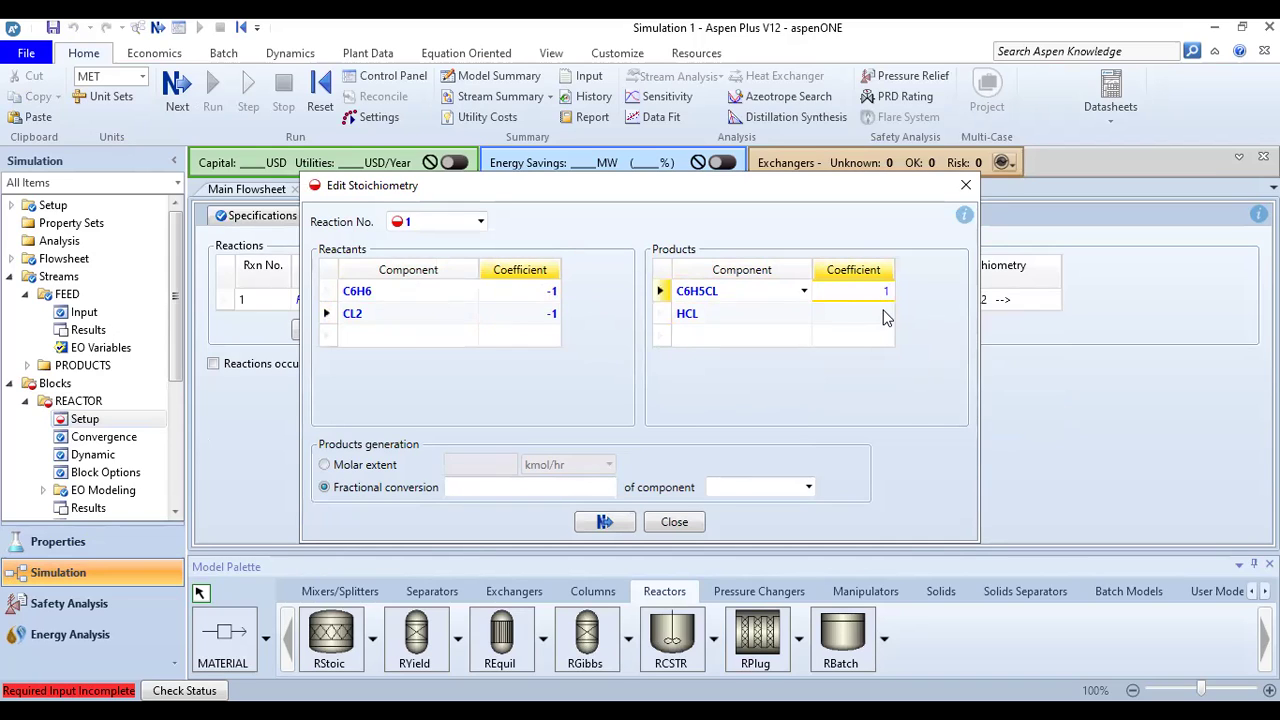
{"action": "left_click", "coordinate": [886, 315]}
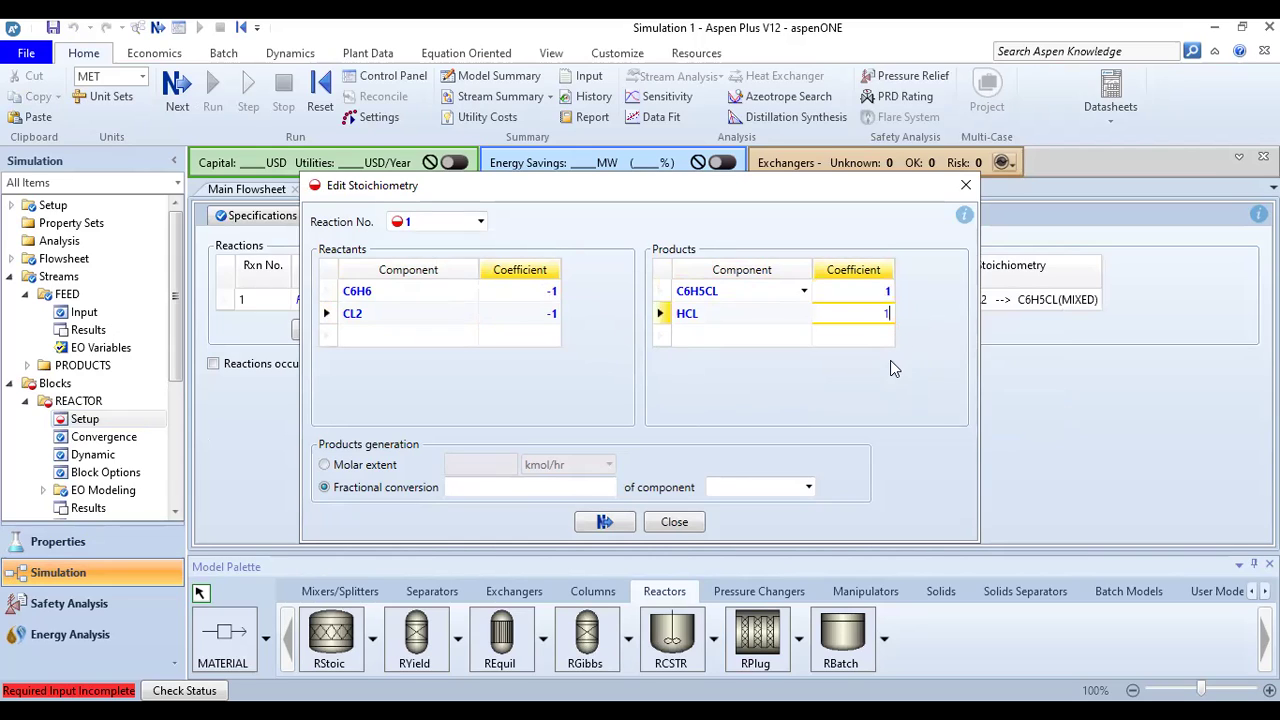
{"action": "type", "text": "1"}
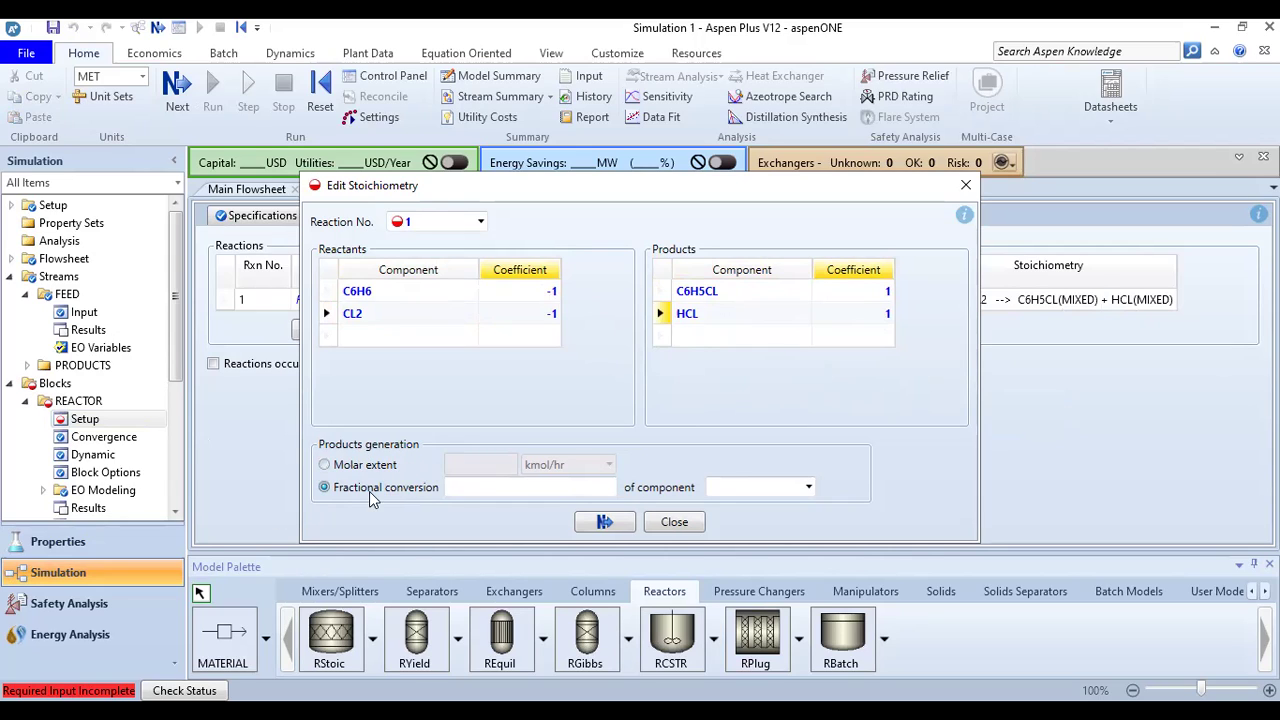
Set reaction 1's fractional conversion to 0,8 of component C6H6 and keep Frac. conversion as its specification type
{"action": "left_click", "coordinate": [600, 487]}
{"action": "type", "text": "0,8"}
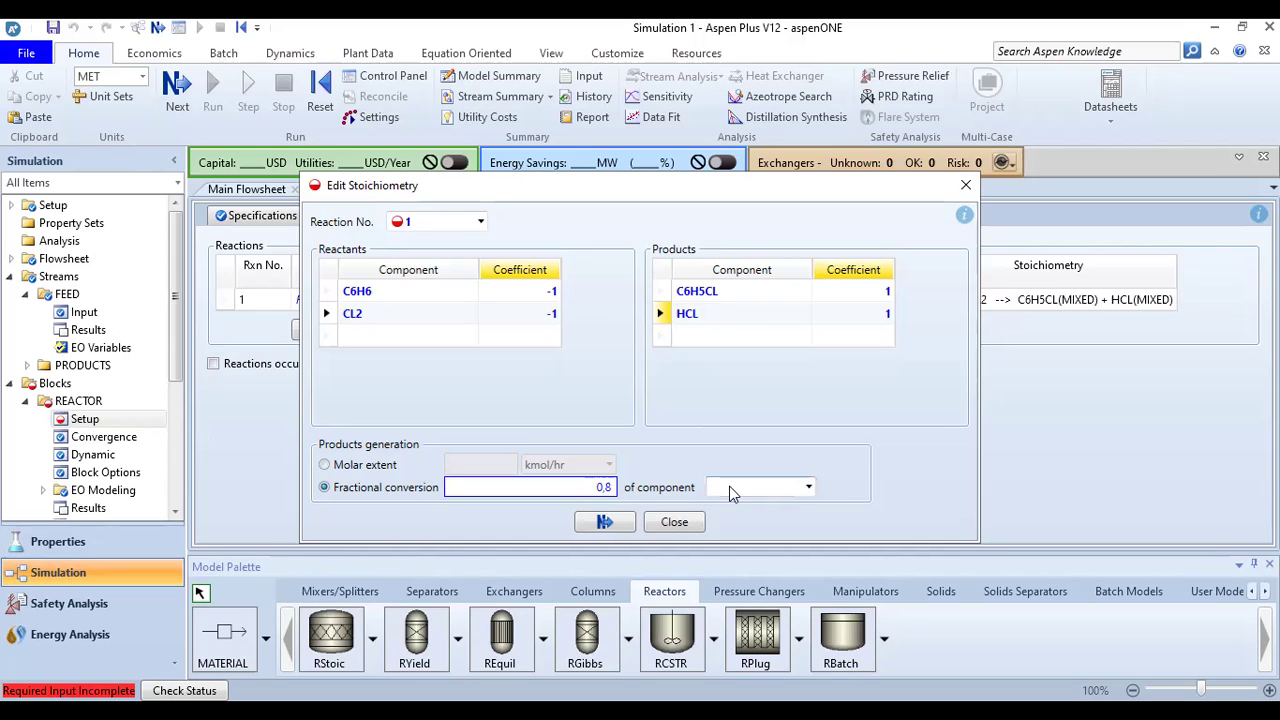
{"action": "left_click", "coordinate": [761, 488]}
{"action": "left_click", "coordinate": [808, 487]}
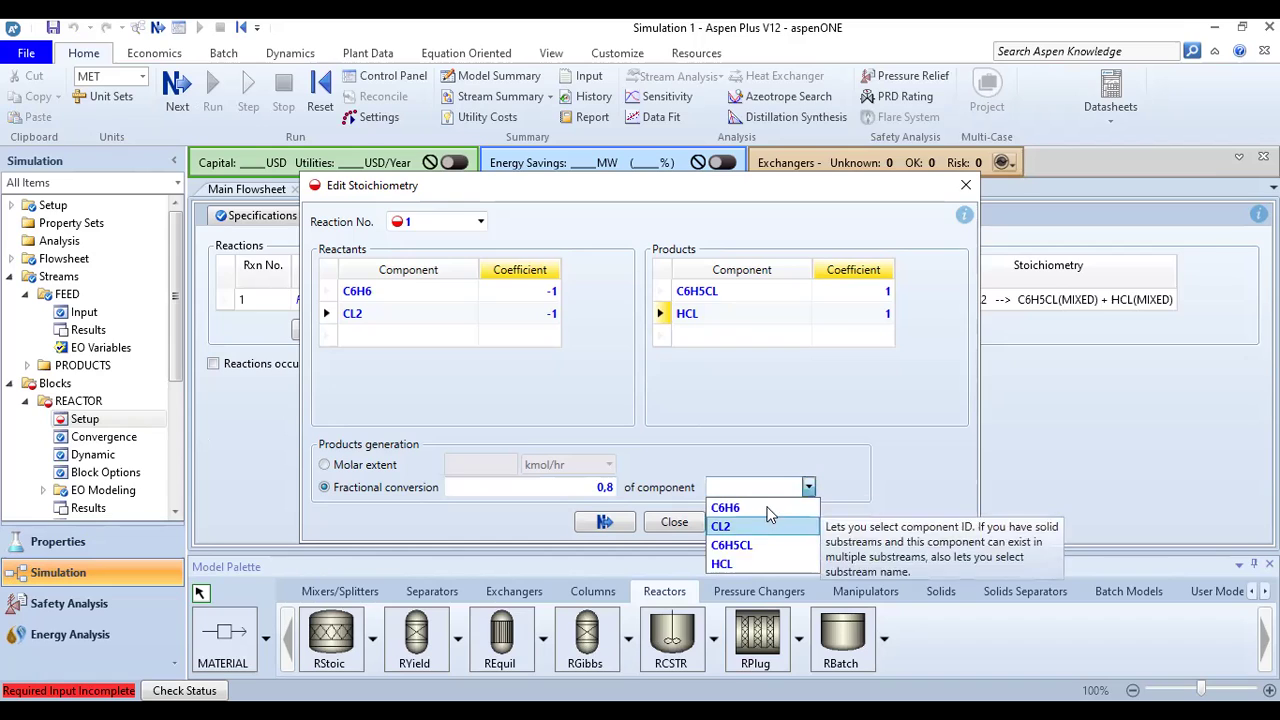
{"action": "left_click", "coordinate": [770, 502]}
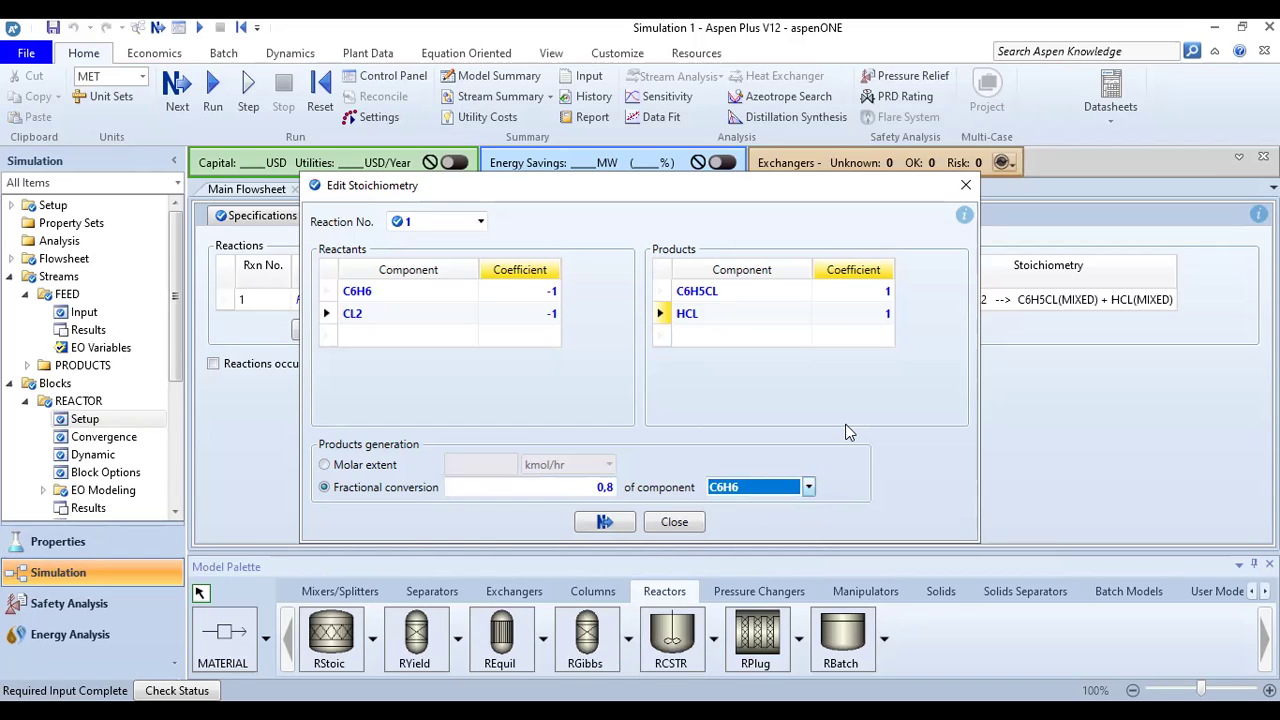
{"action": "key", "text": "Escape"}
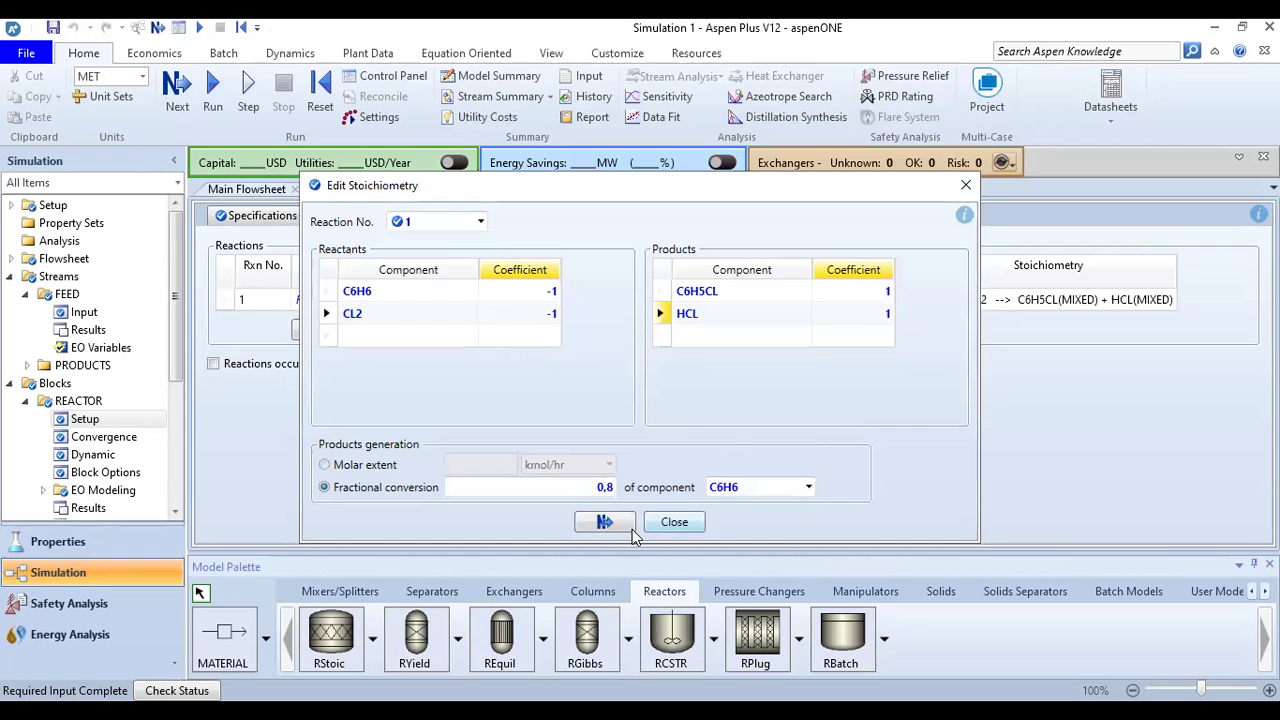
{"action": "left_click", "coordinate": [604, 523]}
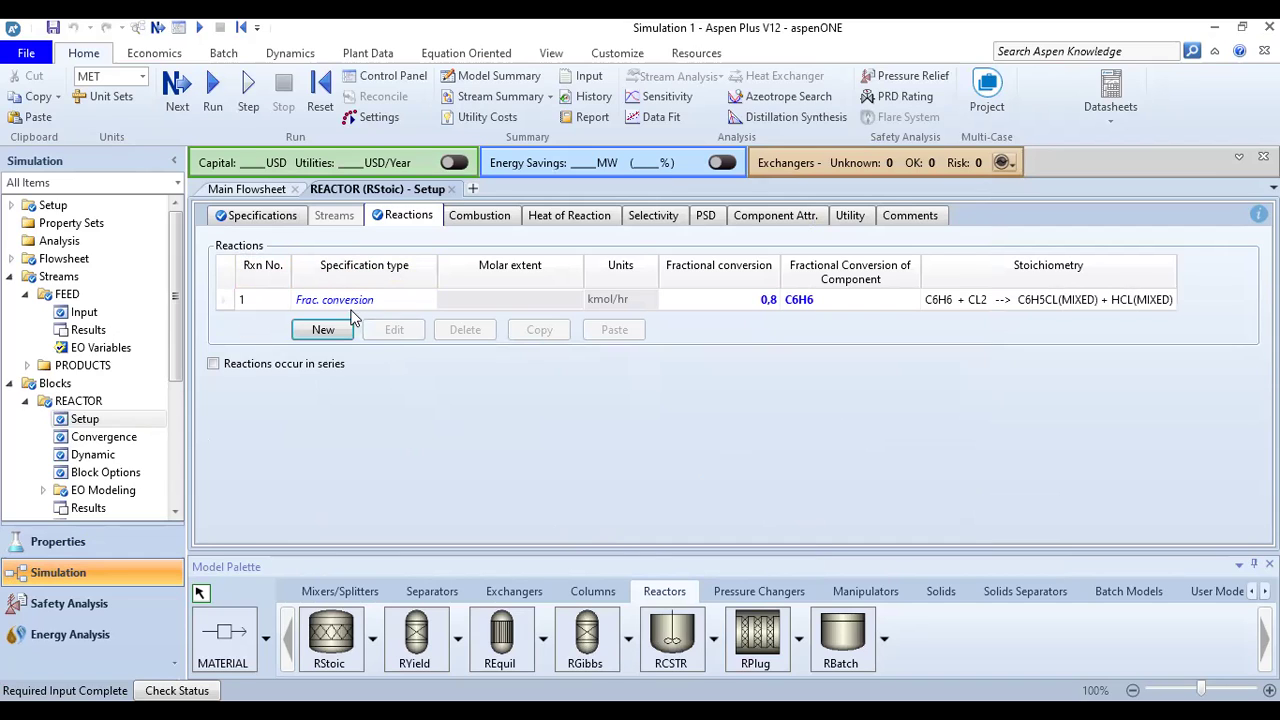
{"action": "left_click", "coordinate": [428, 299]}
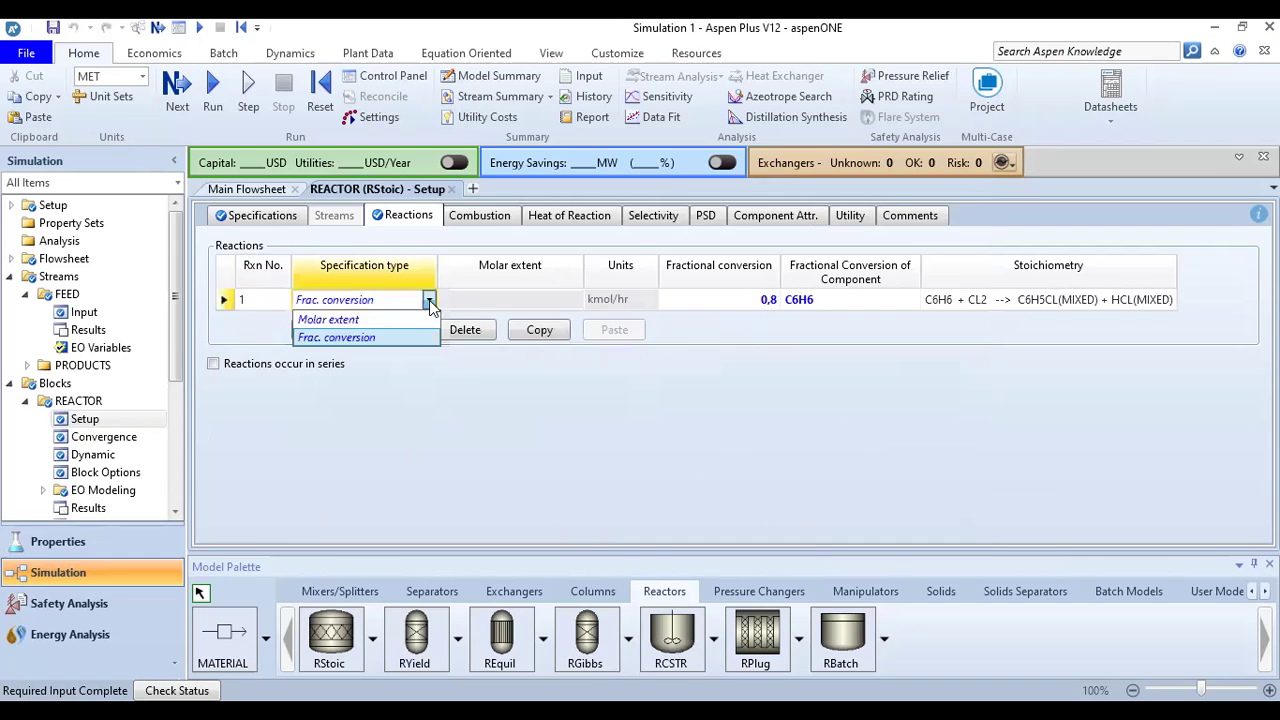
{"action": "left_click", "coordinate": [390, 337]}
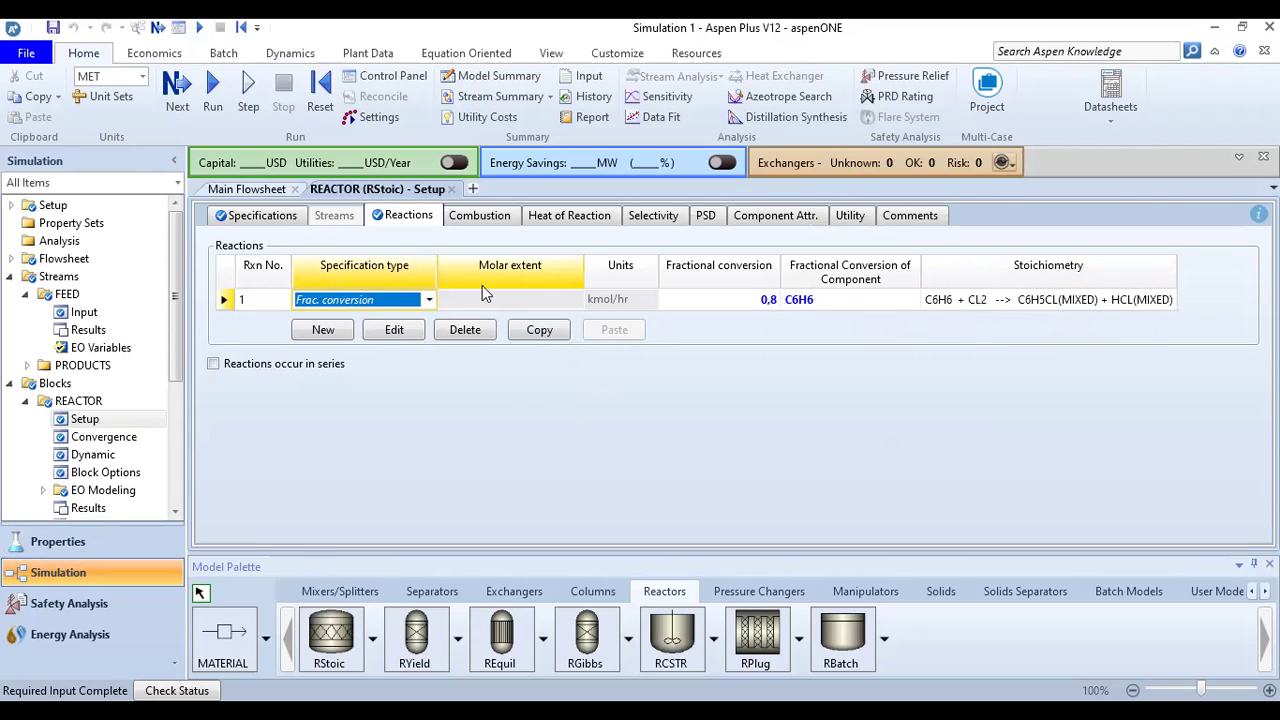
Have the REACTOR block report the calculated heat of reaction for reaction 1, with C6H6 as the reference component
{"action": "left_click", "coordinate": [560, 217]}
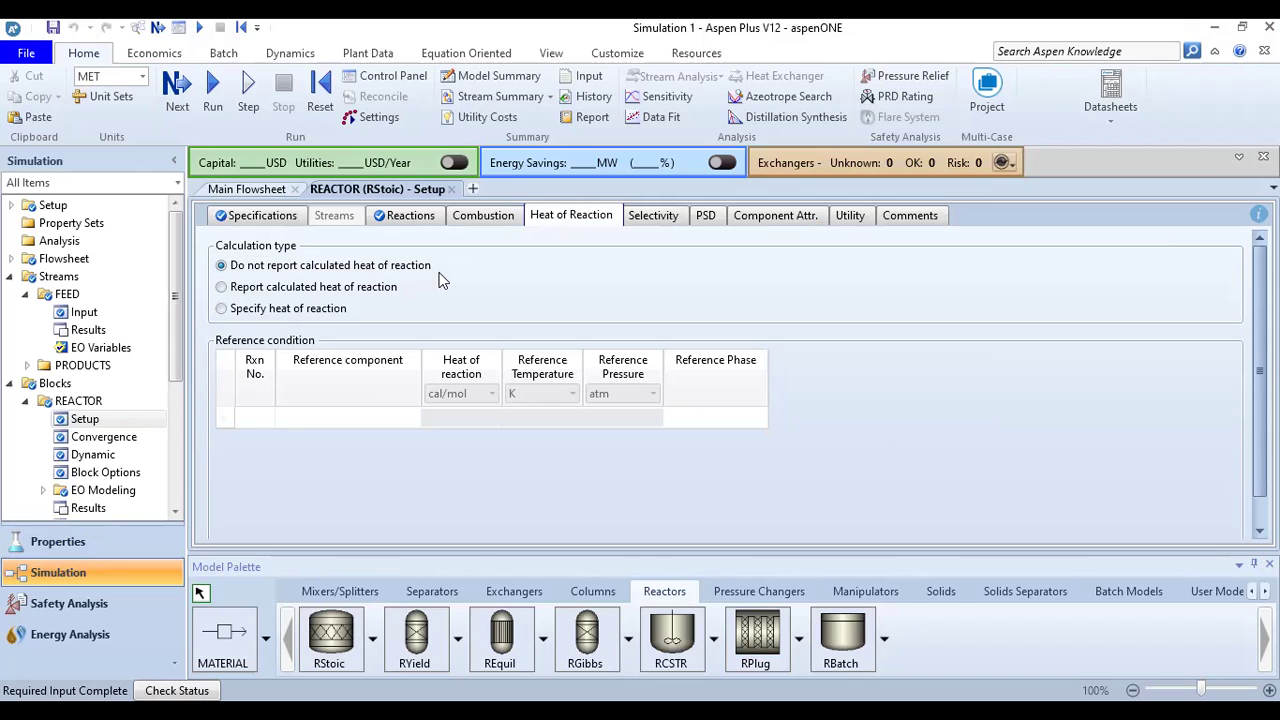
{"action": "left_click", "coordinate": [221, 287]}
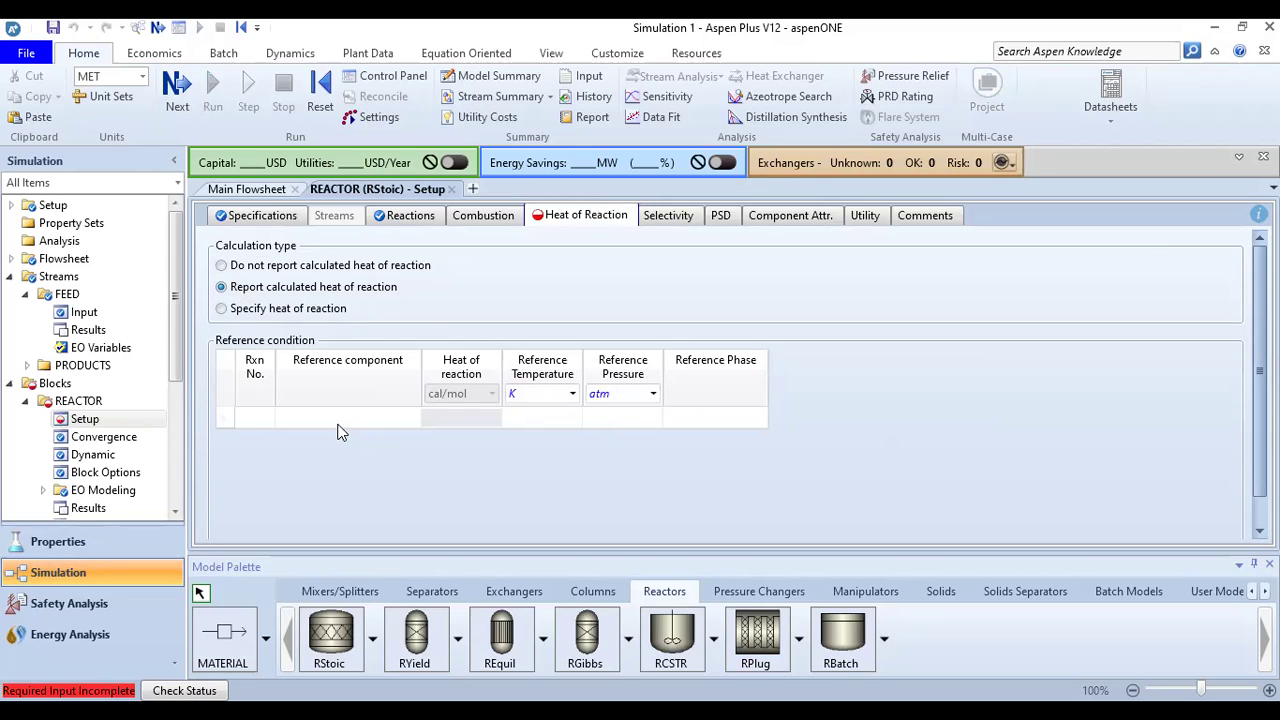
{"action": "left_click", "coordinate": [400, 420]}
{"action": "left_click", "coordinate": [412, 420]}
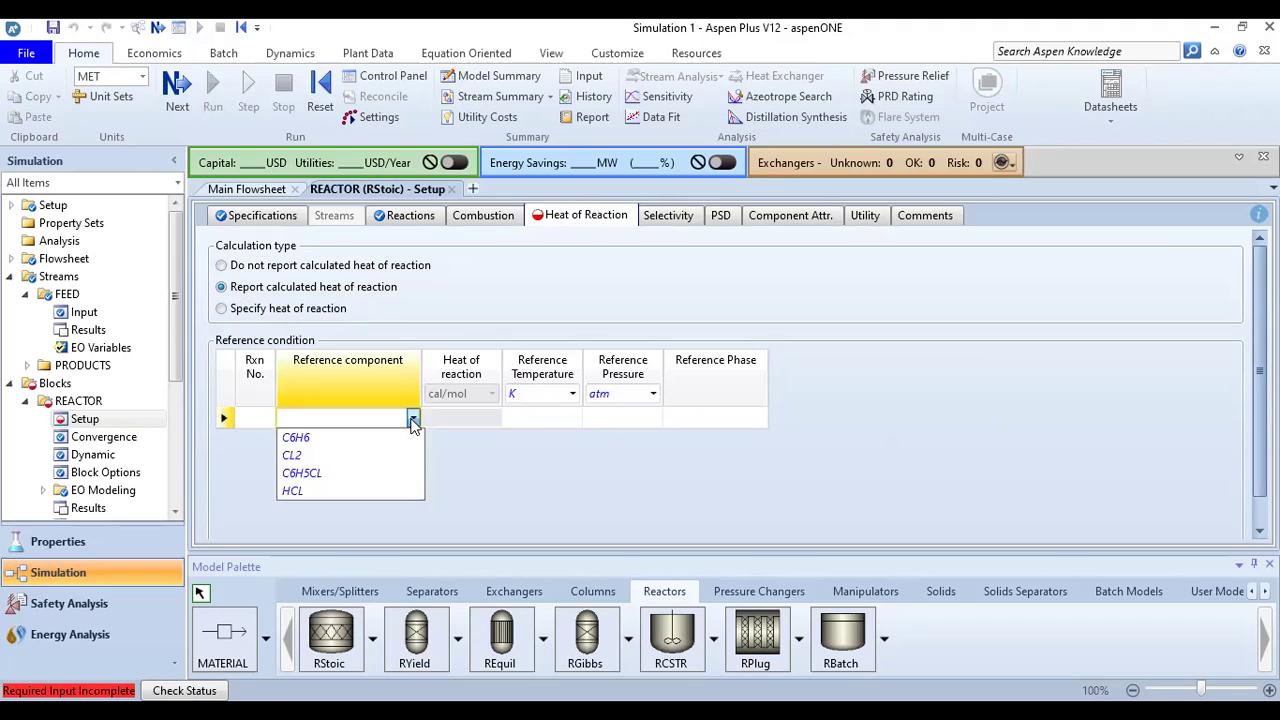
{"action": "left_click", "coordinate": [340, 437]}
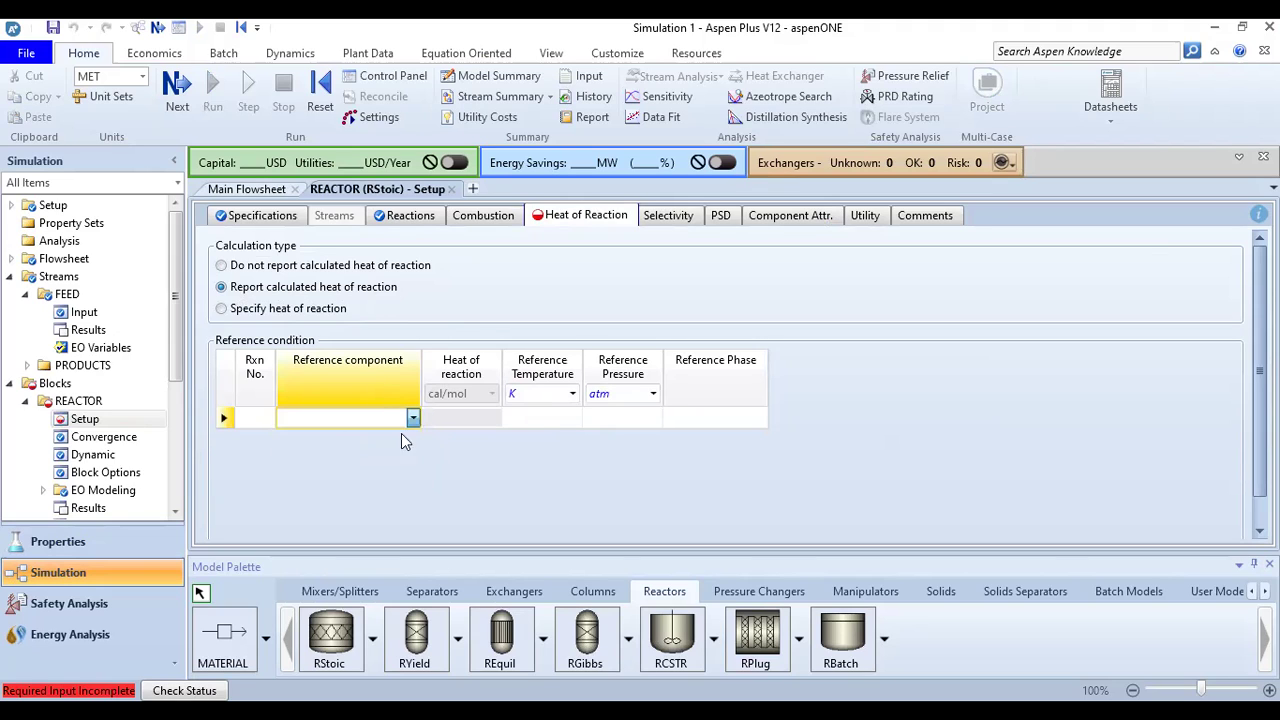
{"action": "left_click", "coordinate": [262, 420]}
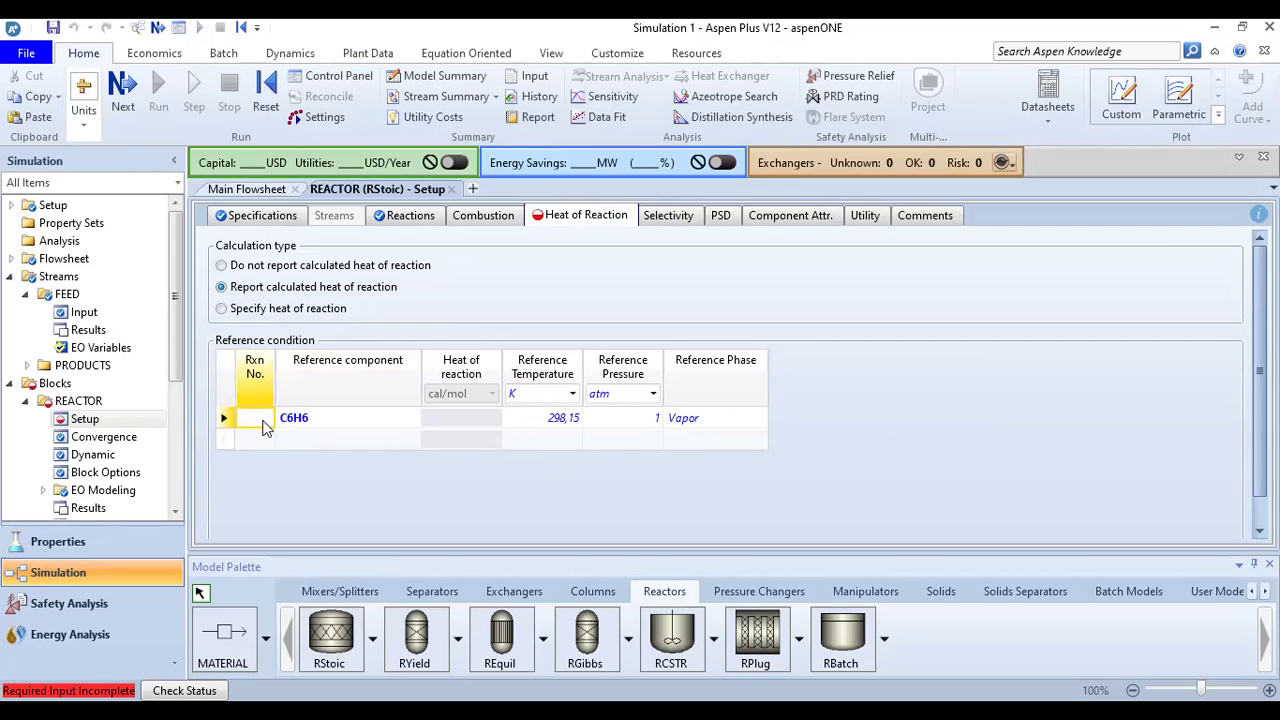
{"action": "type", "text": "1"}
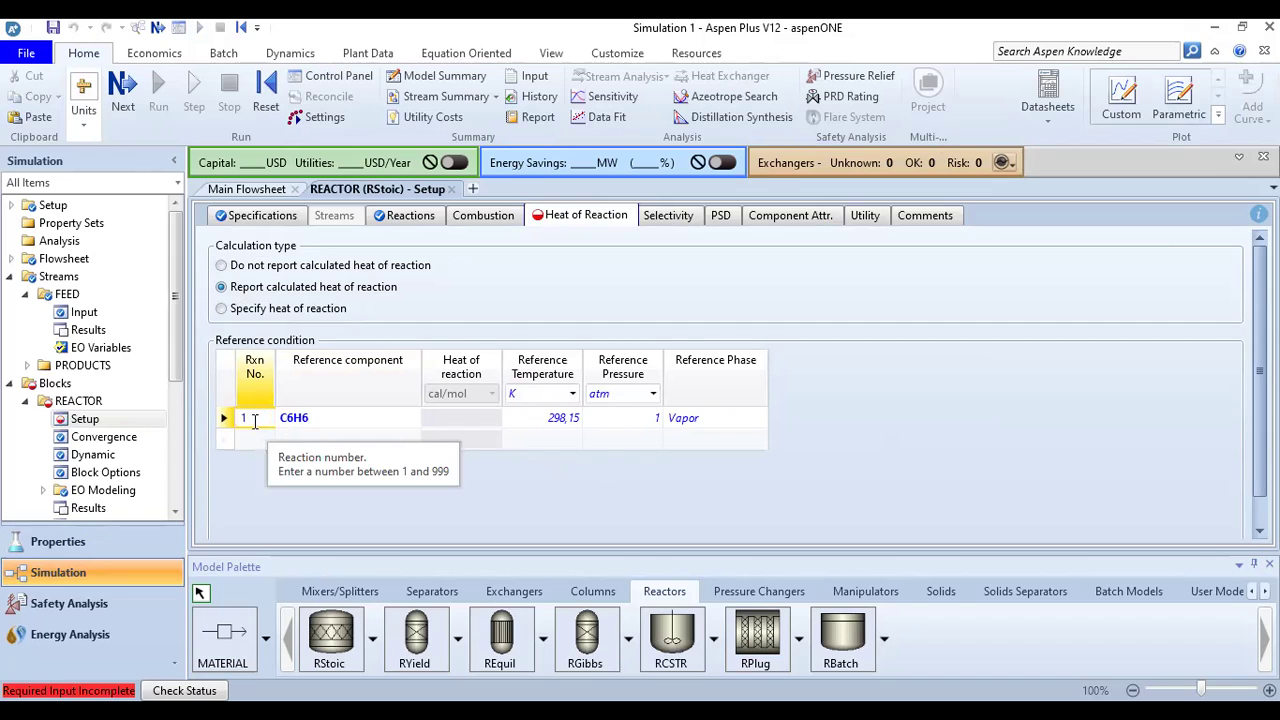
{"action": "key", "text": "Return"}
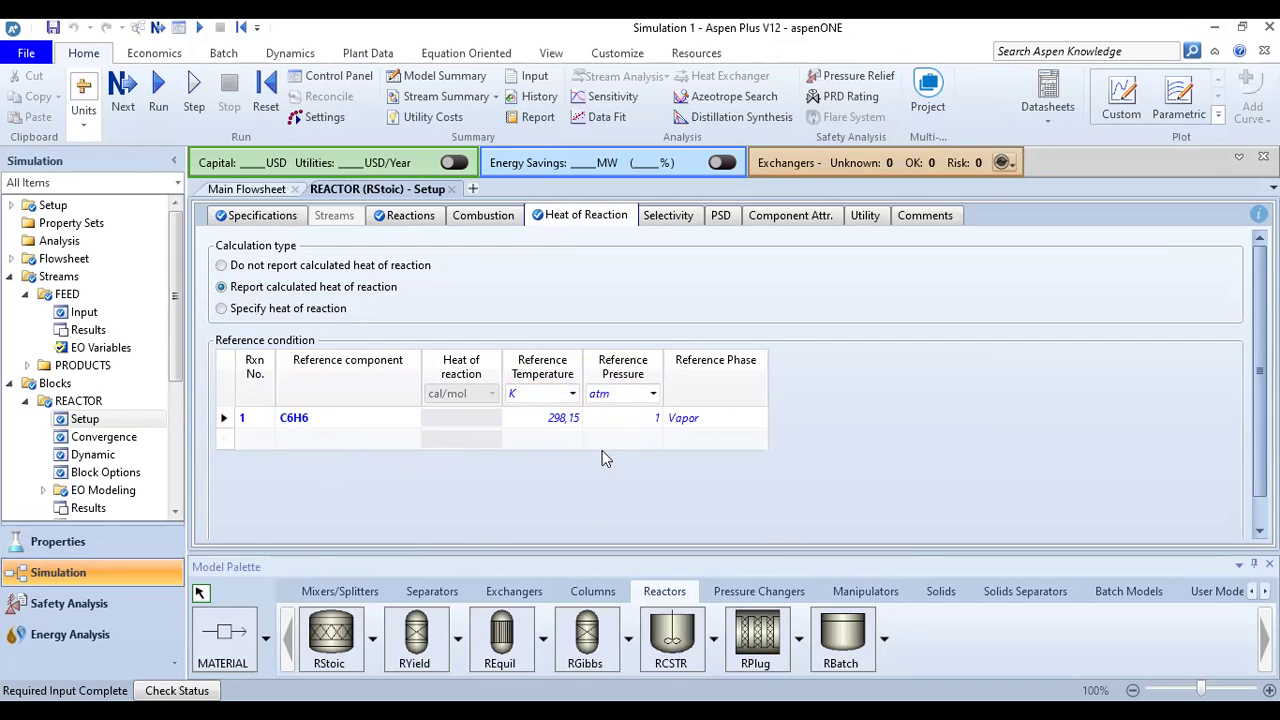
Run the simulation with the completed reactor specification
{"action": "left_click", "coordinate": [160, 92]}
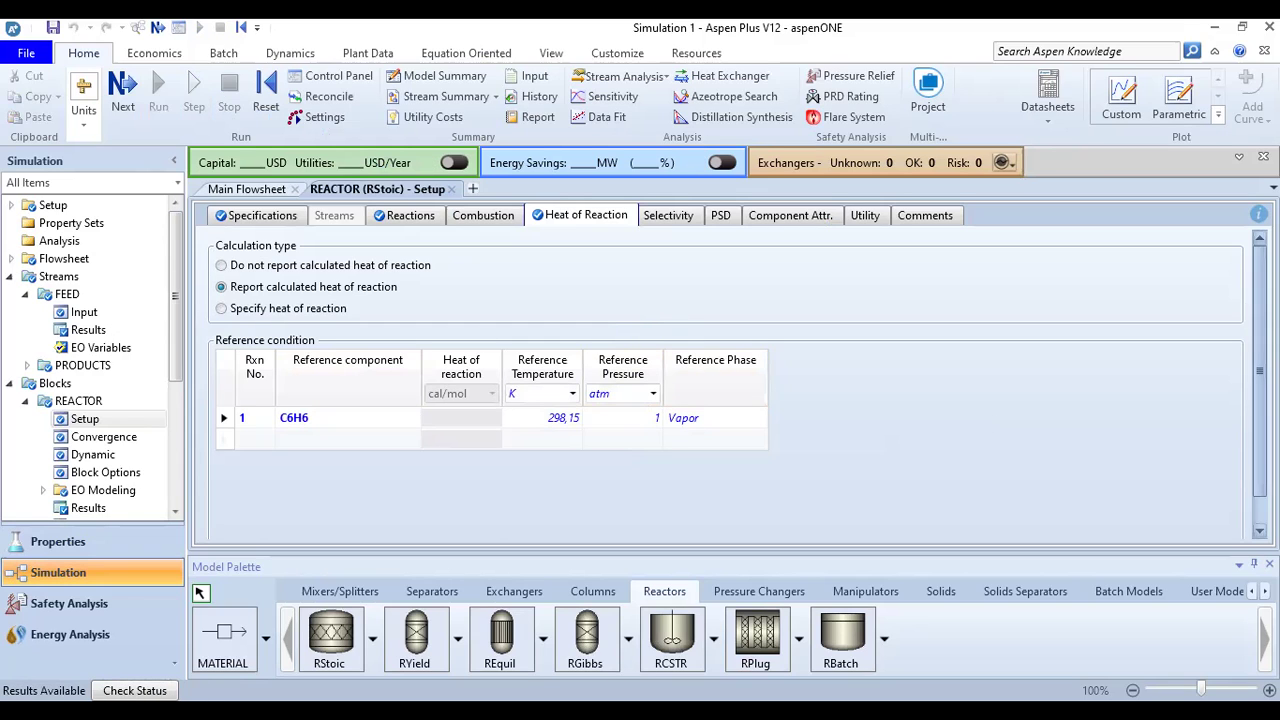
{"action": "left_click", "coordinate": [1259, 531]}
{"action": "scroll", "coordinate": [725, 385], "scroll_direction": "up", "scroll_amount": 1}
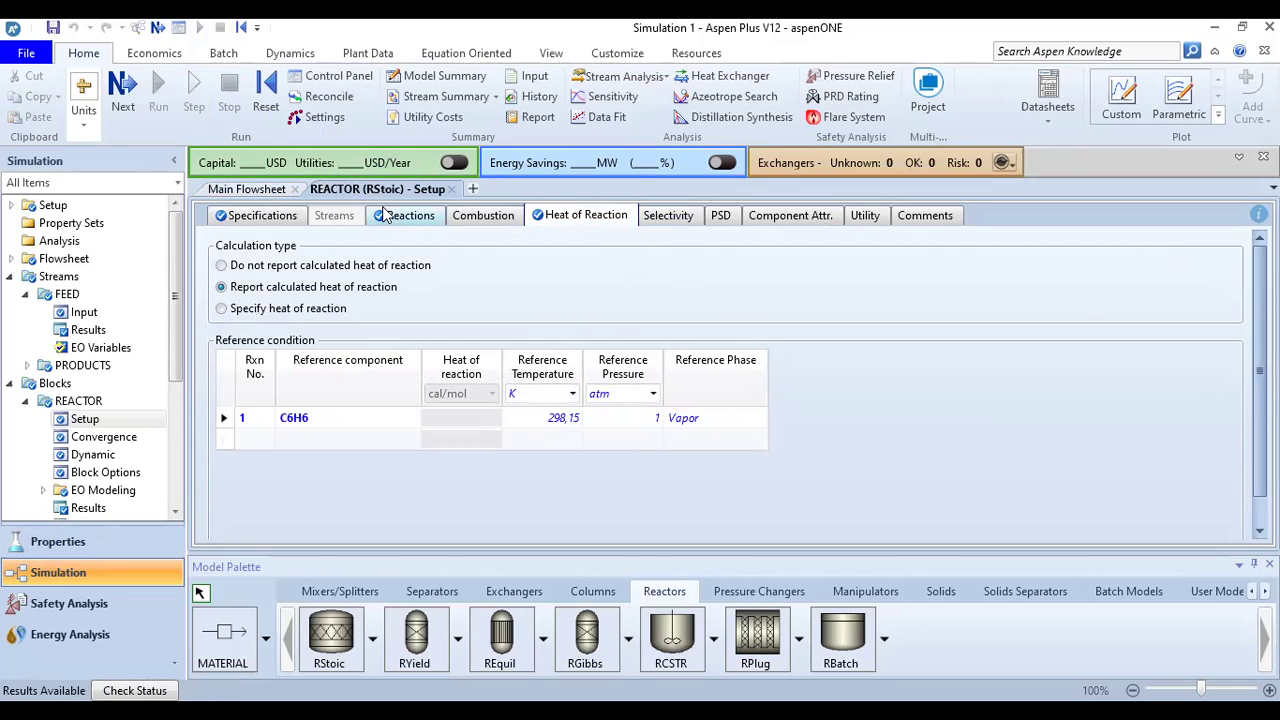
Open the REACTOR block's results from the flowsheet and check its convergence status and results summary
{"action": "left_click", "coordinate": [247, 189]}
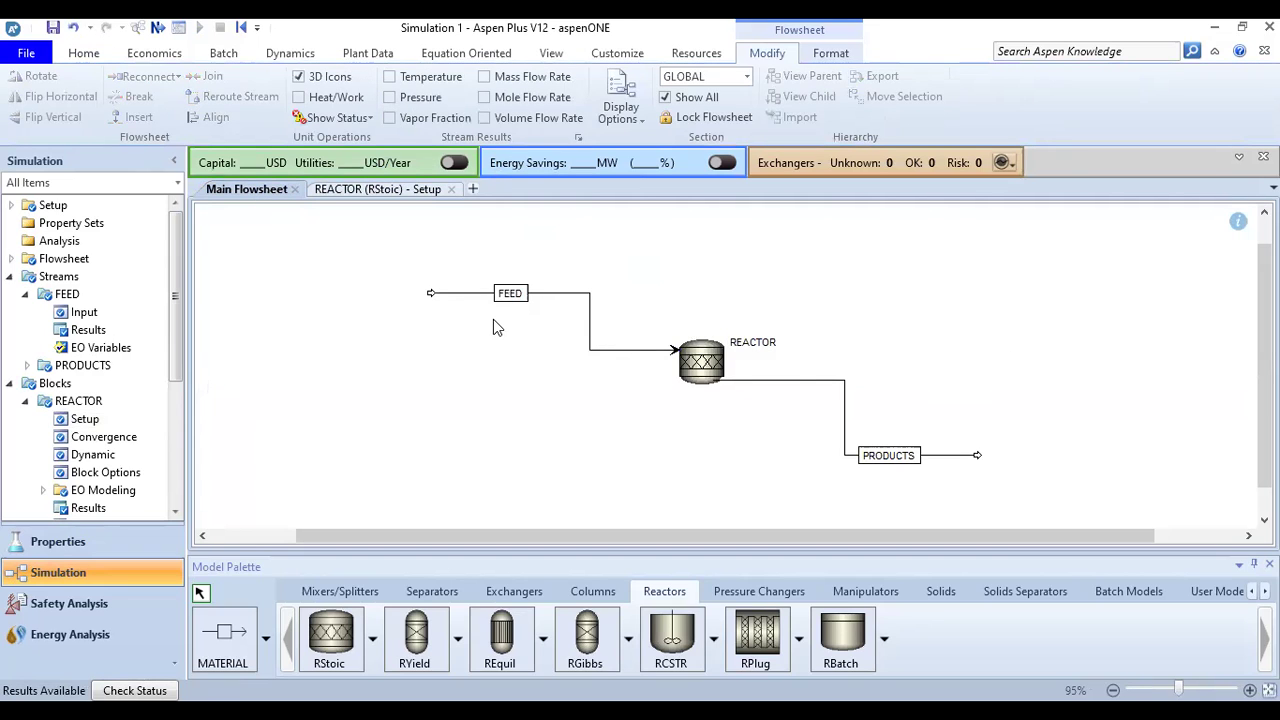
{"action": "right_click", "coordinate": [716, 370]}
{"action": "right_click", "coordinate": [704, 375]}
{"action": "left_click", "coordinate": [704, 375]}
{"action": "right_click", "coordinate": [704, 375]}
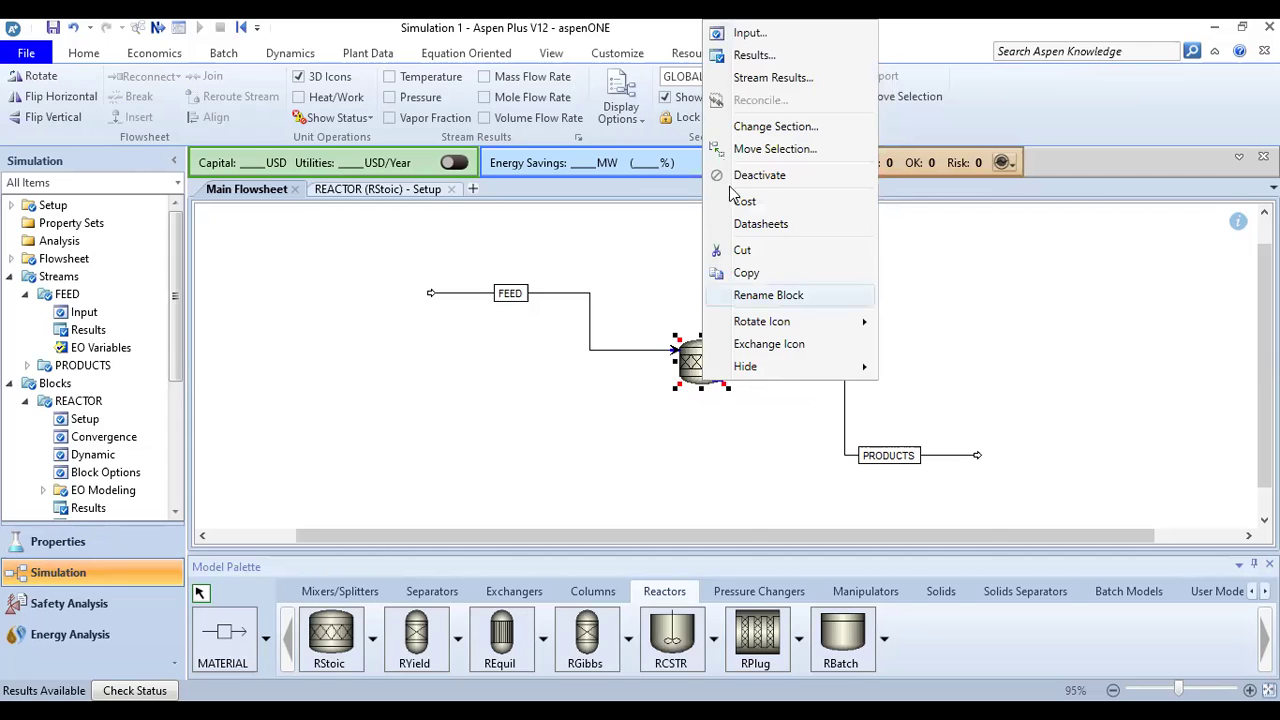
{"action": "left_click", "coordinate": [774, 57]}
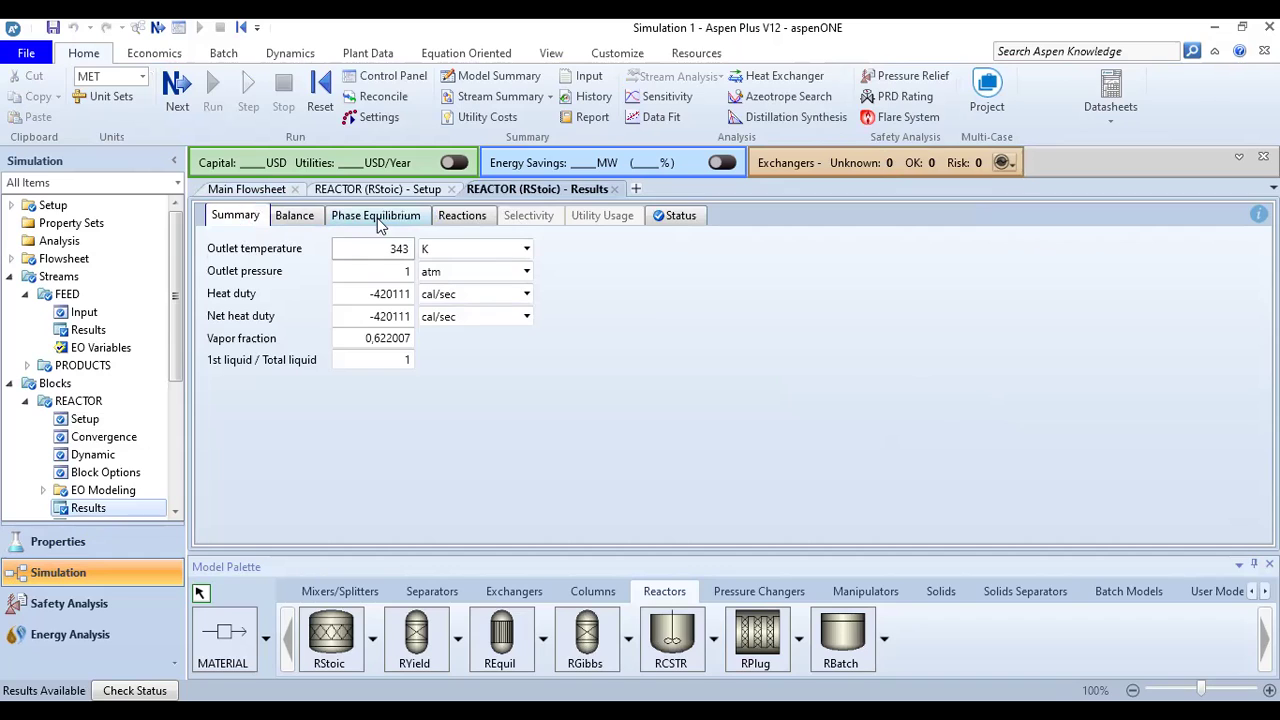
{"action": "left_click", "coordinate": [680, 217]}
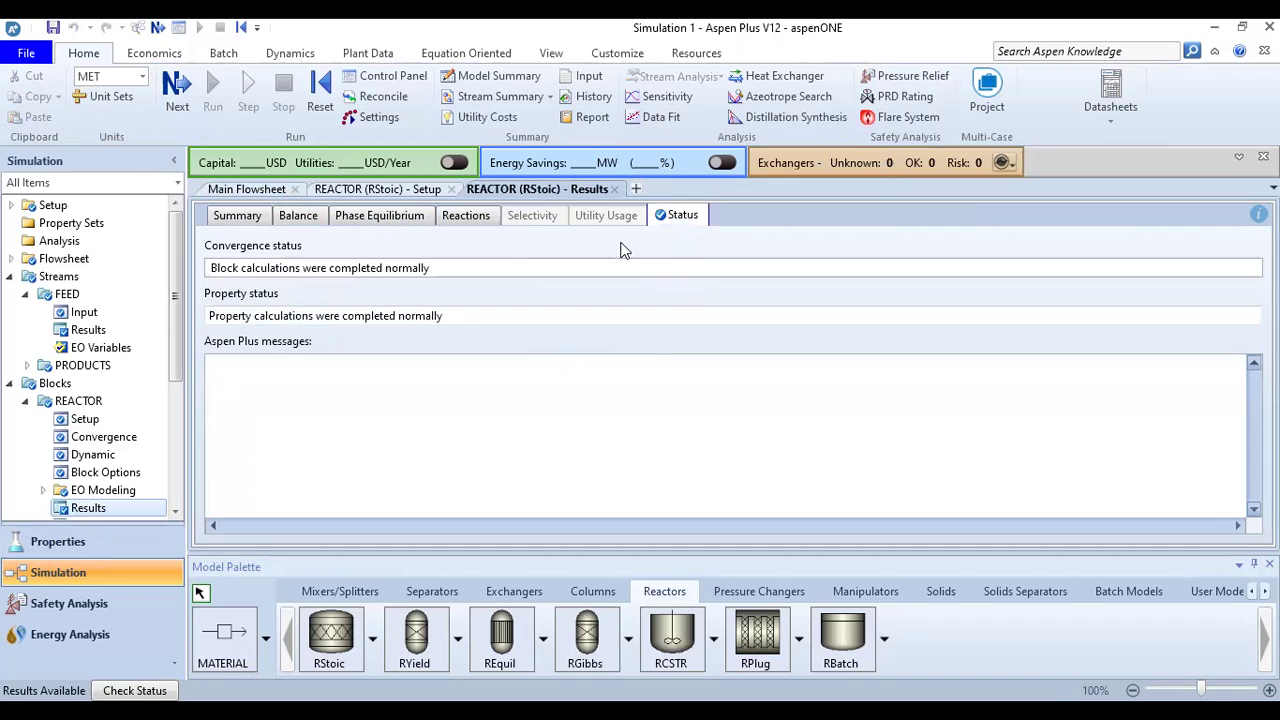
{"action": "left_click", "coordinate": [248, 220]}
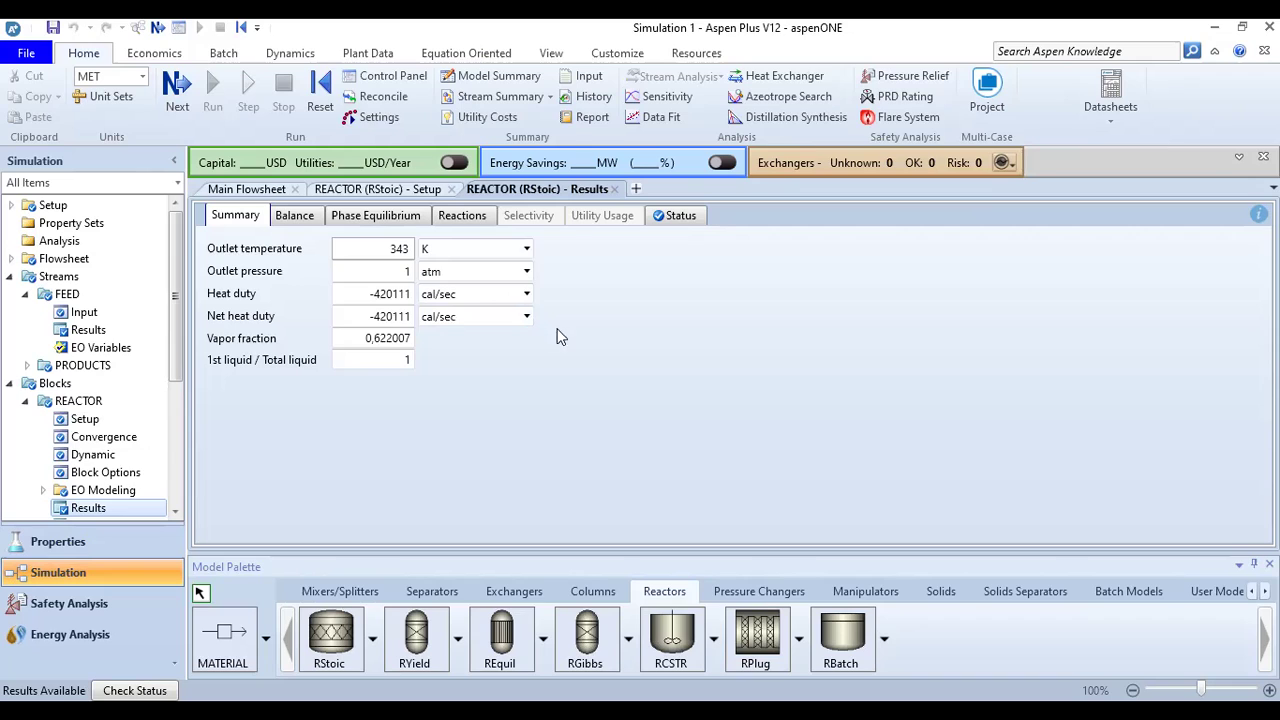
Display the heat duty and net heat duty in the reactor's results summary in kJ/hr
{"action": "left_click", "coordinate": [527, 294]}
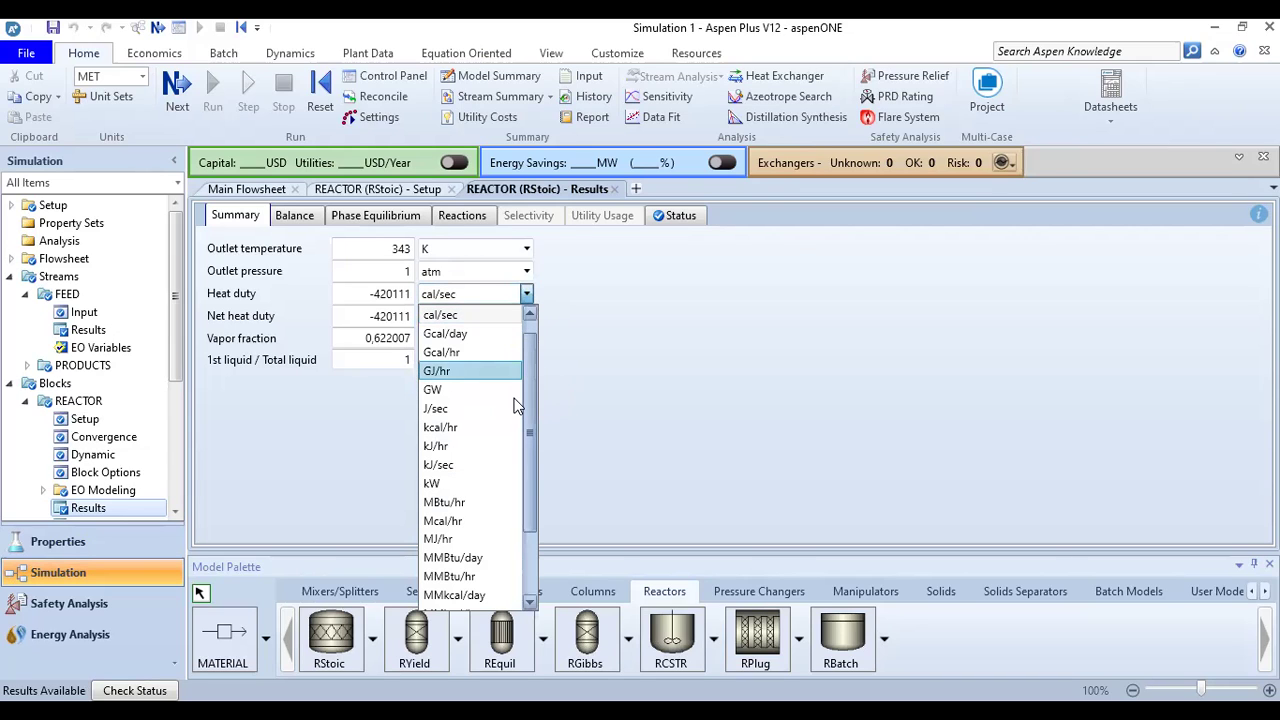
{"action": "left_click", "coordinate": [460, 465]}
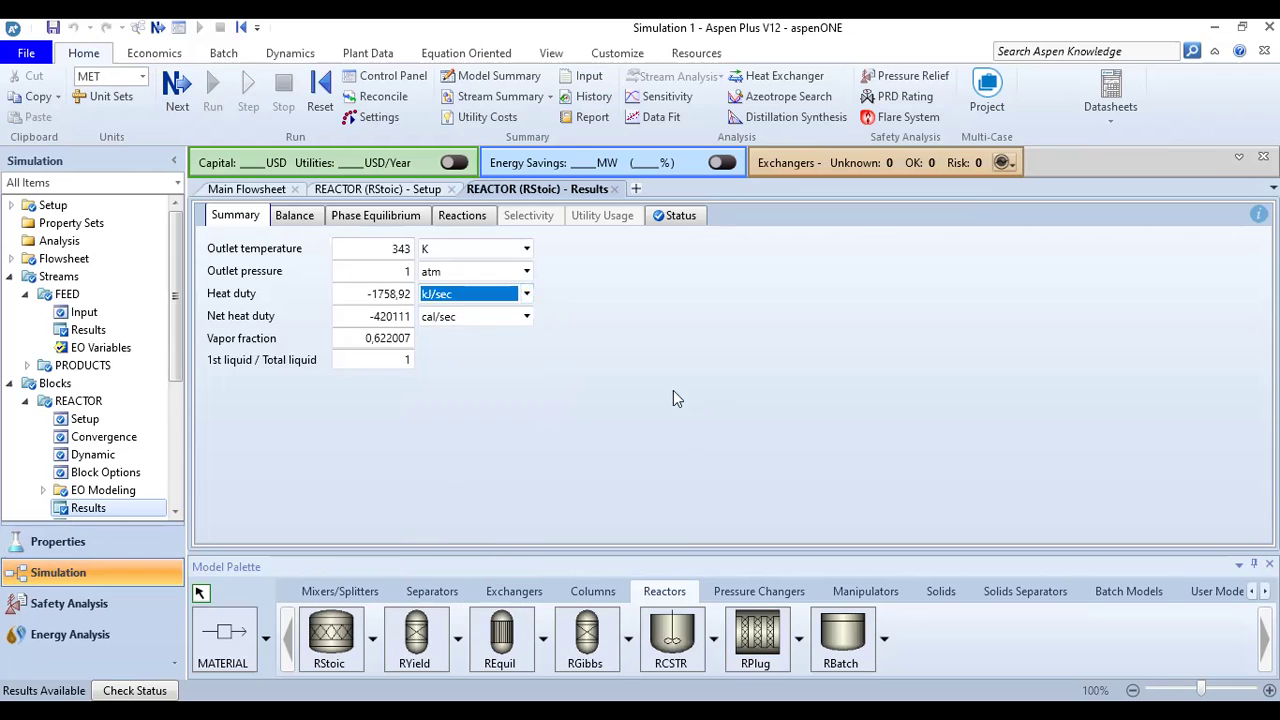
{"action": "left_click", "coordinate": [527, 317]}
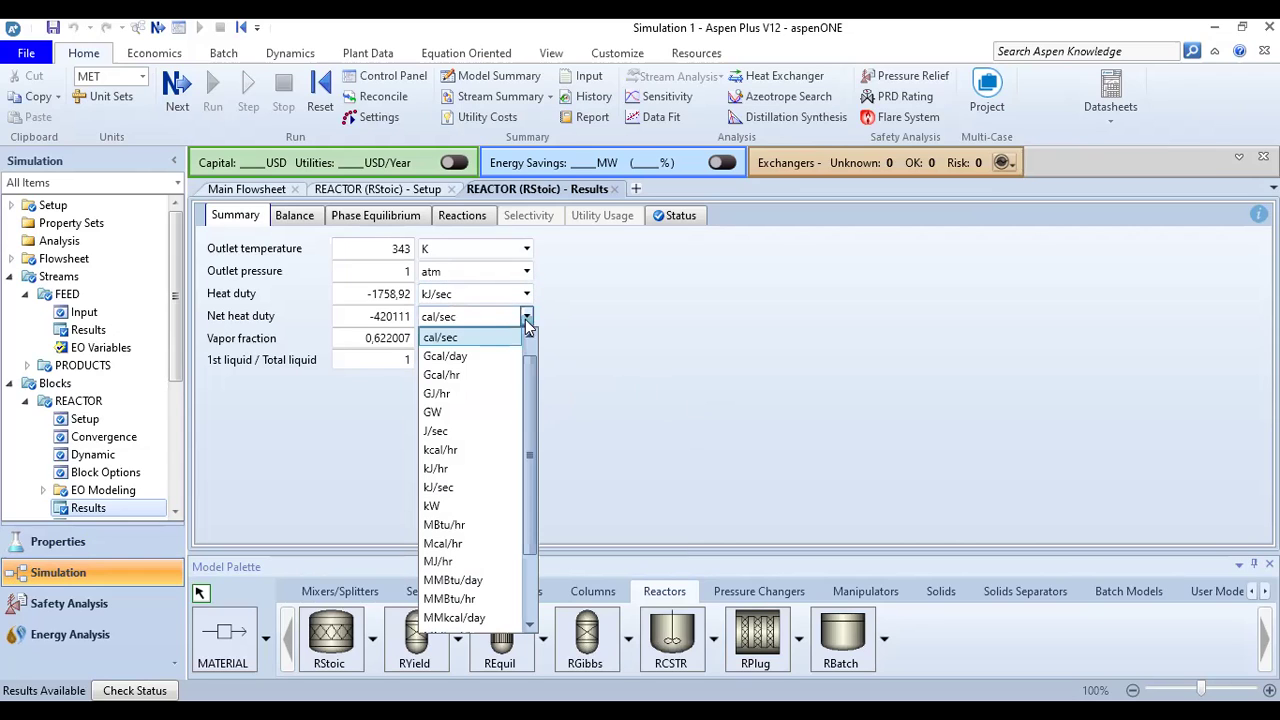
{"action": "left_click", "coordinate": [462, 468]}
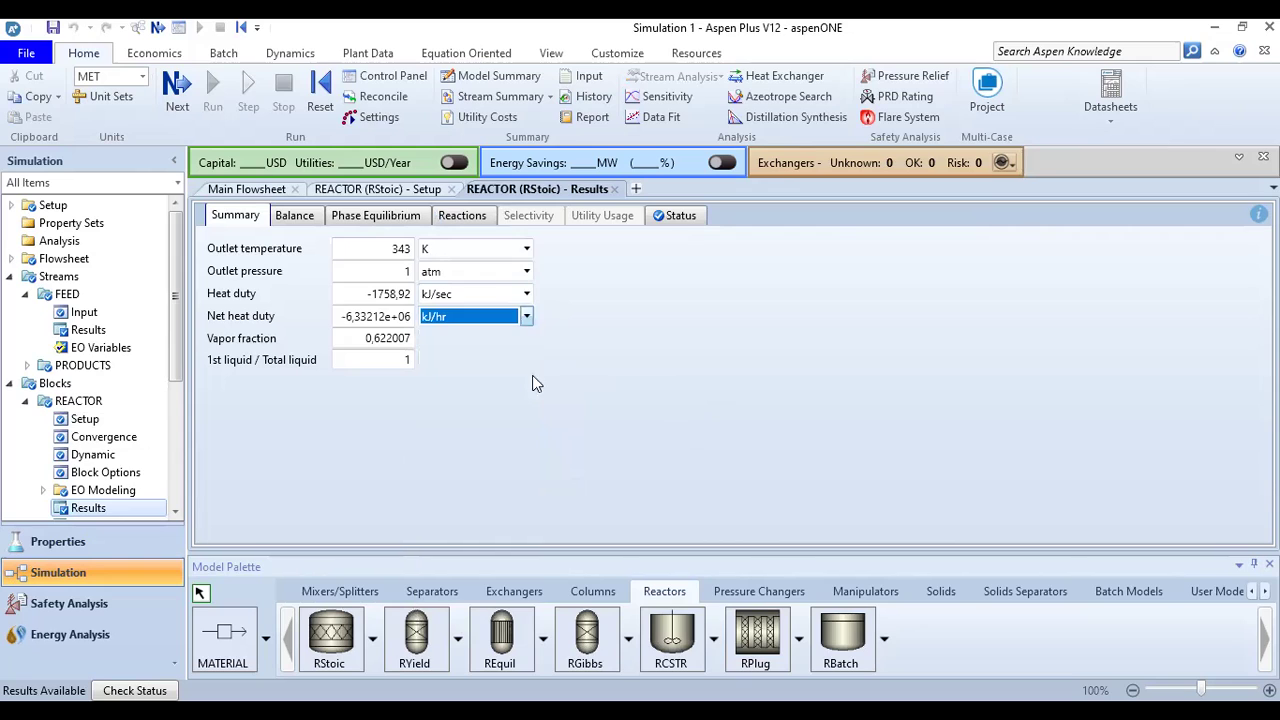
{"action": "left_click", "coordinate": [527, 294]}
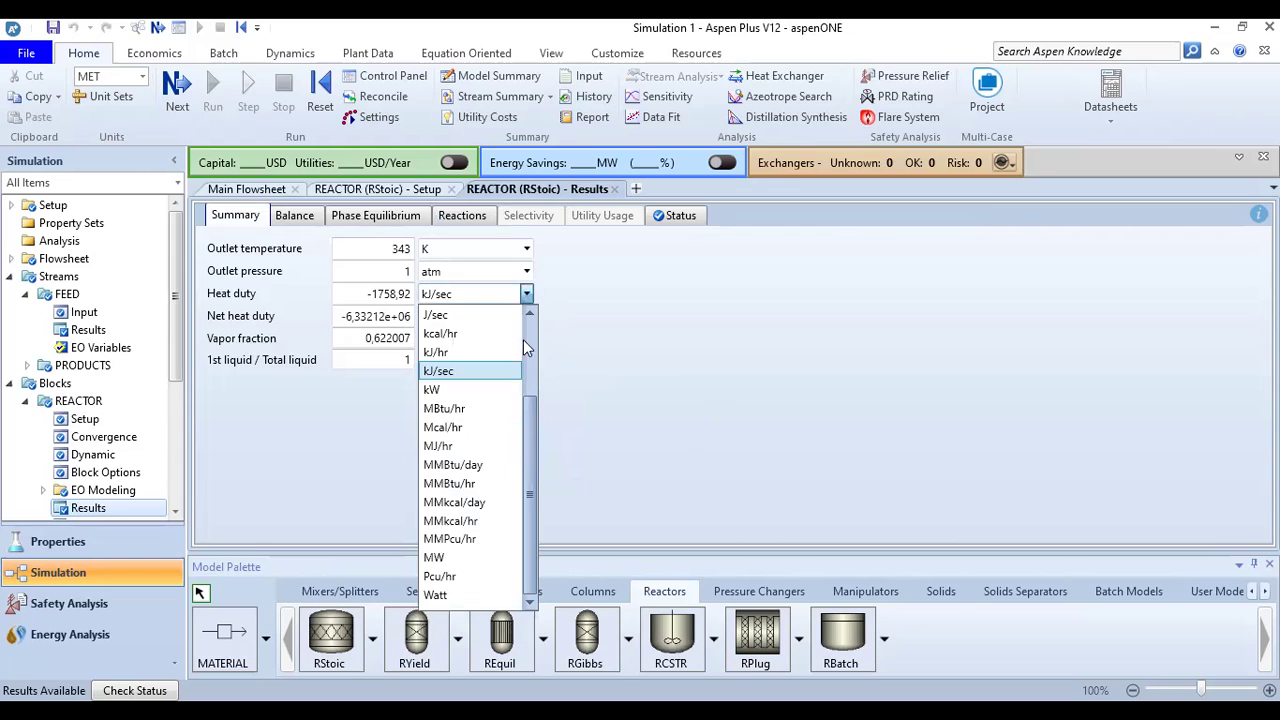
{"action": "left_click", "coordinate": [452, 356]}
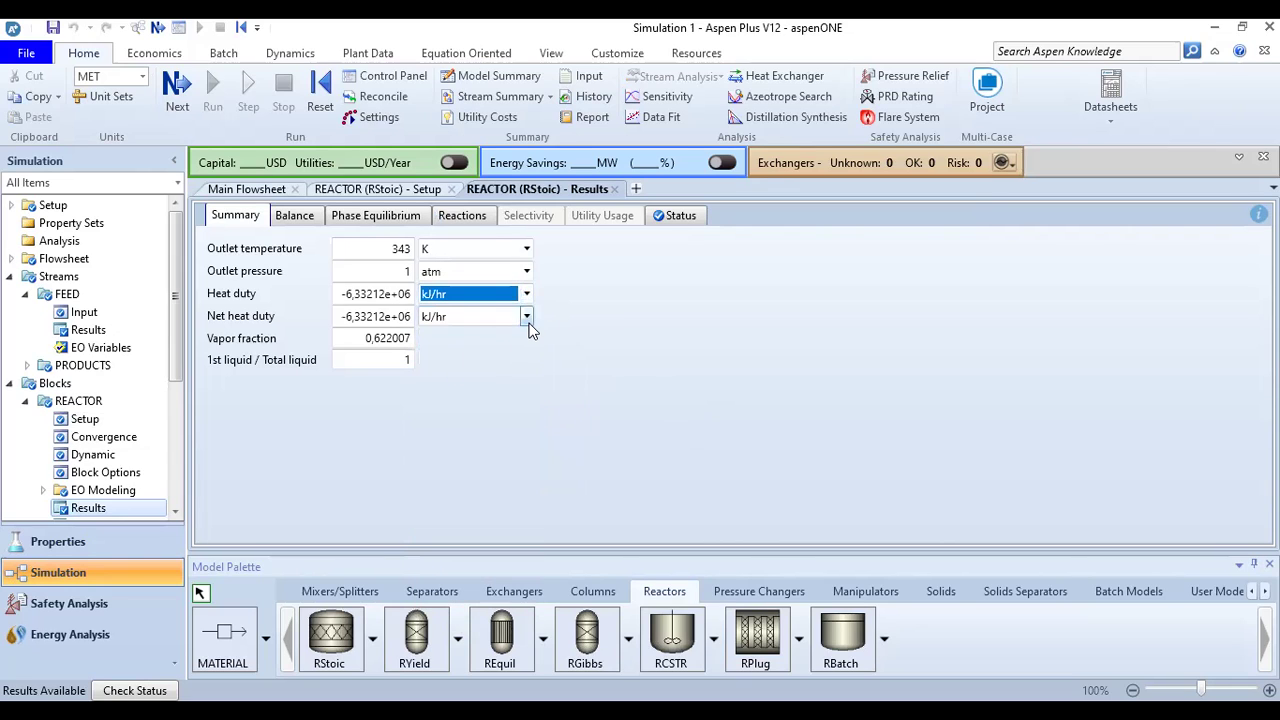
{"action": "left_click", "coordinate": [527, 316]}
{"action": "scroll", "coordinate": [523, 446], "scroll_direction": "up", "scroll_amount": 2}
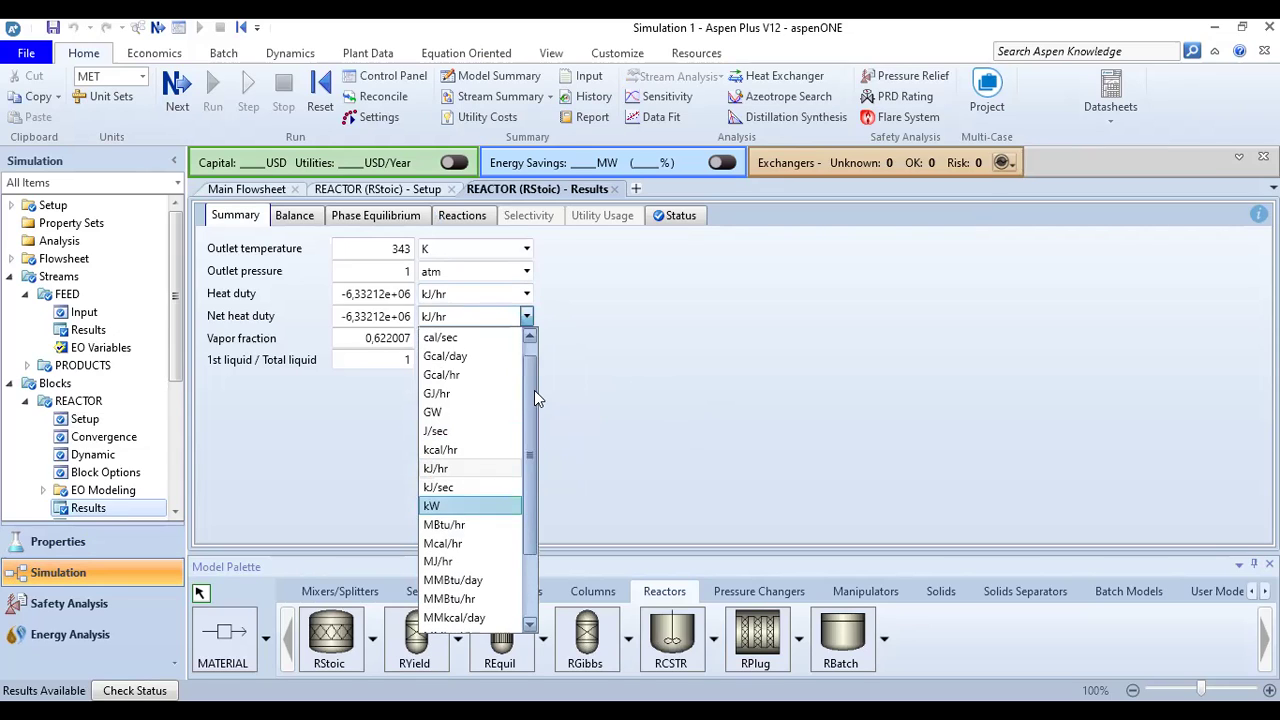
{"action": "scroll", "coordinate": [534, 390], "scroll_direction": "up", "scroll_amount": 1}
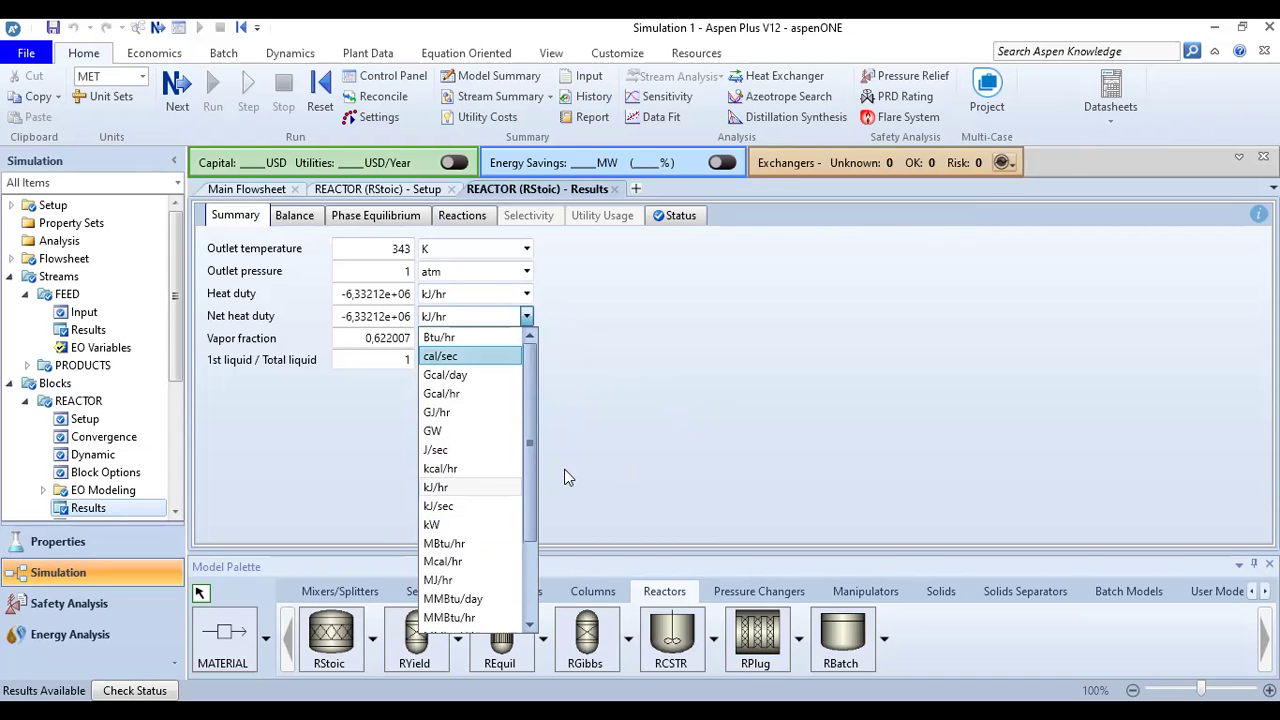
{"action": "left_click", "coordinate": [477, 488]}
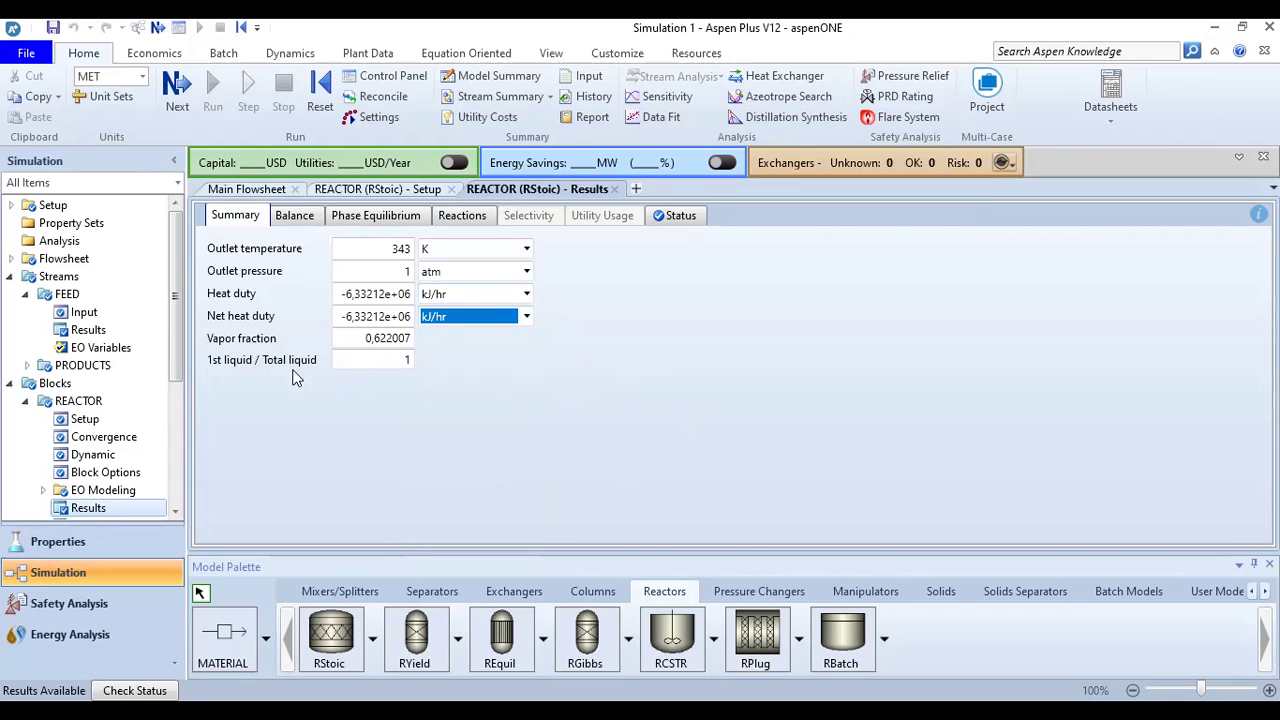
Examine the reactor's liquid ratio in the summary and its total mole, mass and enthalpy balance
{"action": "left_click", "coordinate": [400, 362]}
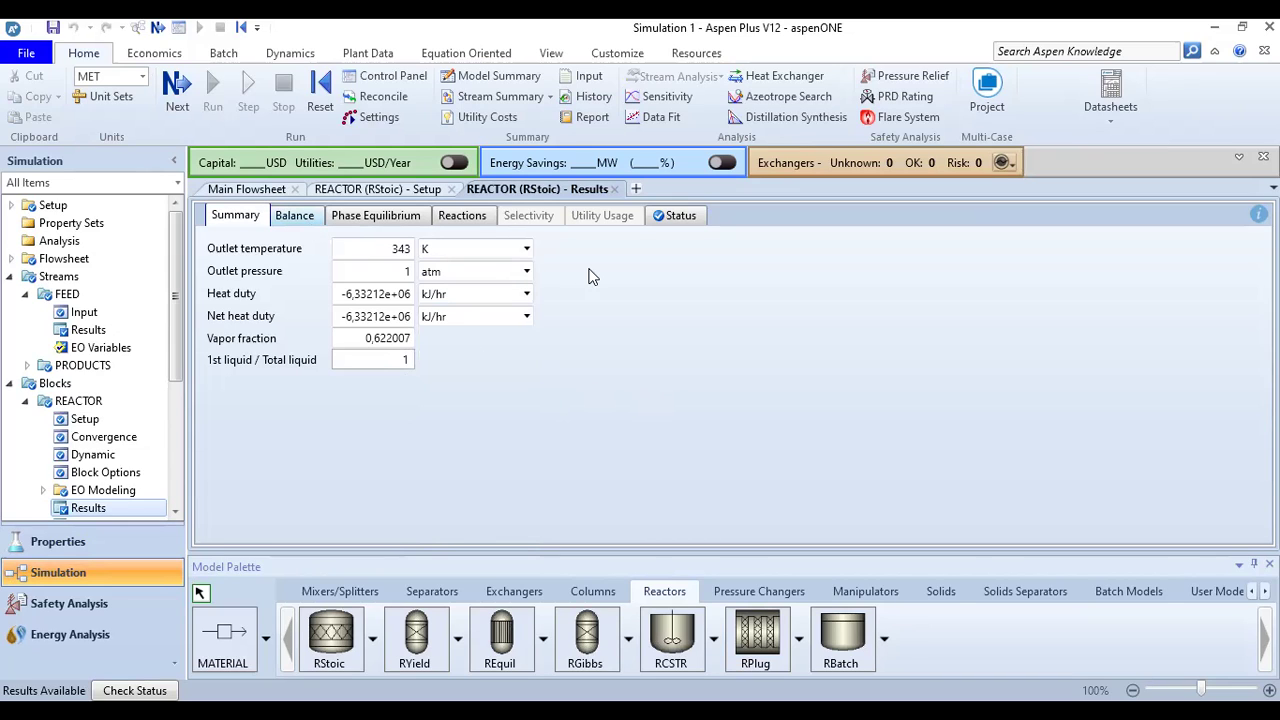
{"action": "left_click", "coordinate": [314, 214]}
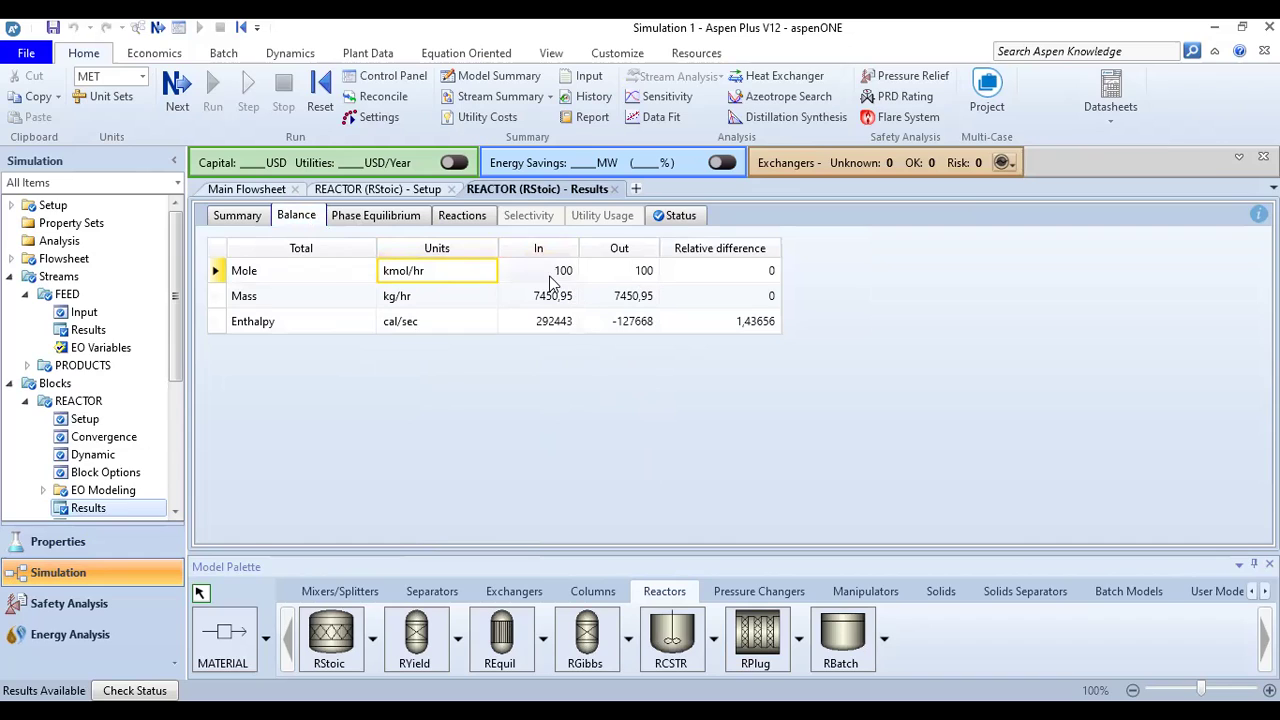
{"action": "left_click", "coordinate": [390, 282]}
Open the REACTOR block's stream results from the flowsheet and auto-hide the Model Palette to enlarge the table
{"action": "left_click", "coordinate": [247, 189]}
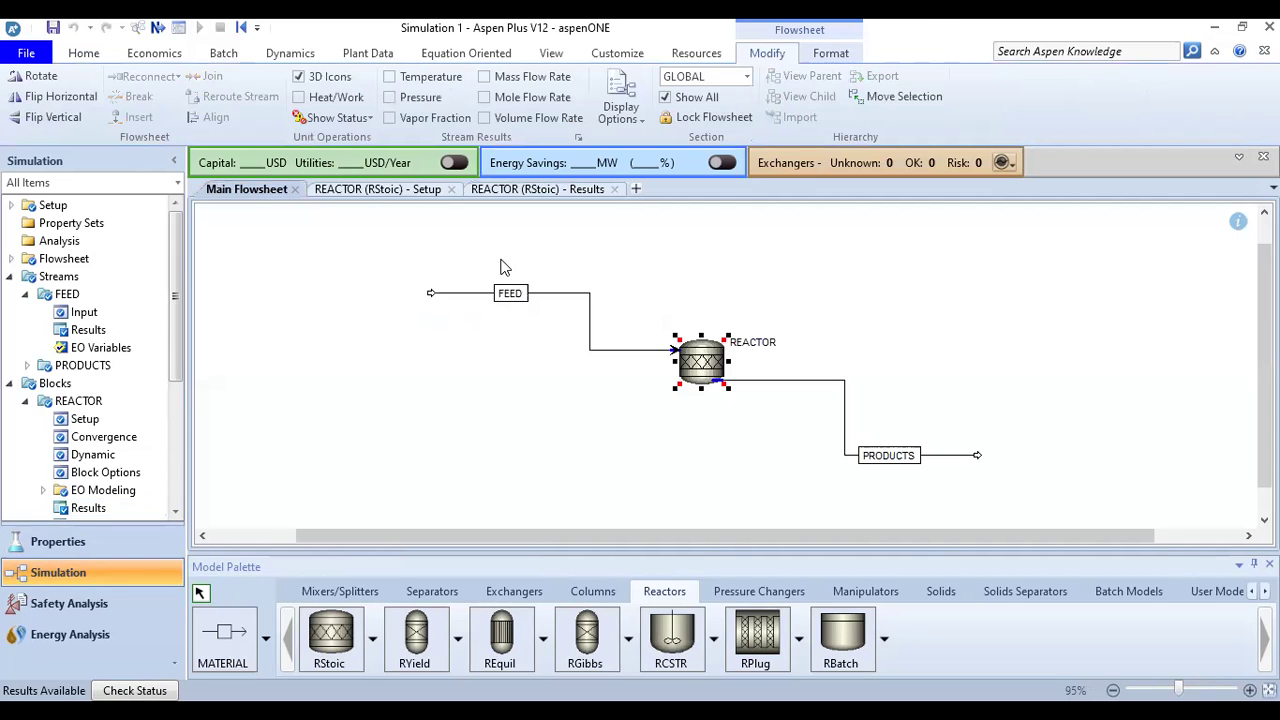
{"action": "right_click", "coordinate": [690, 370]}
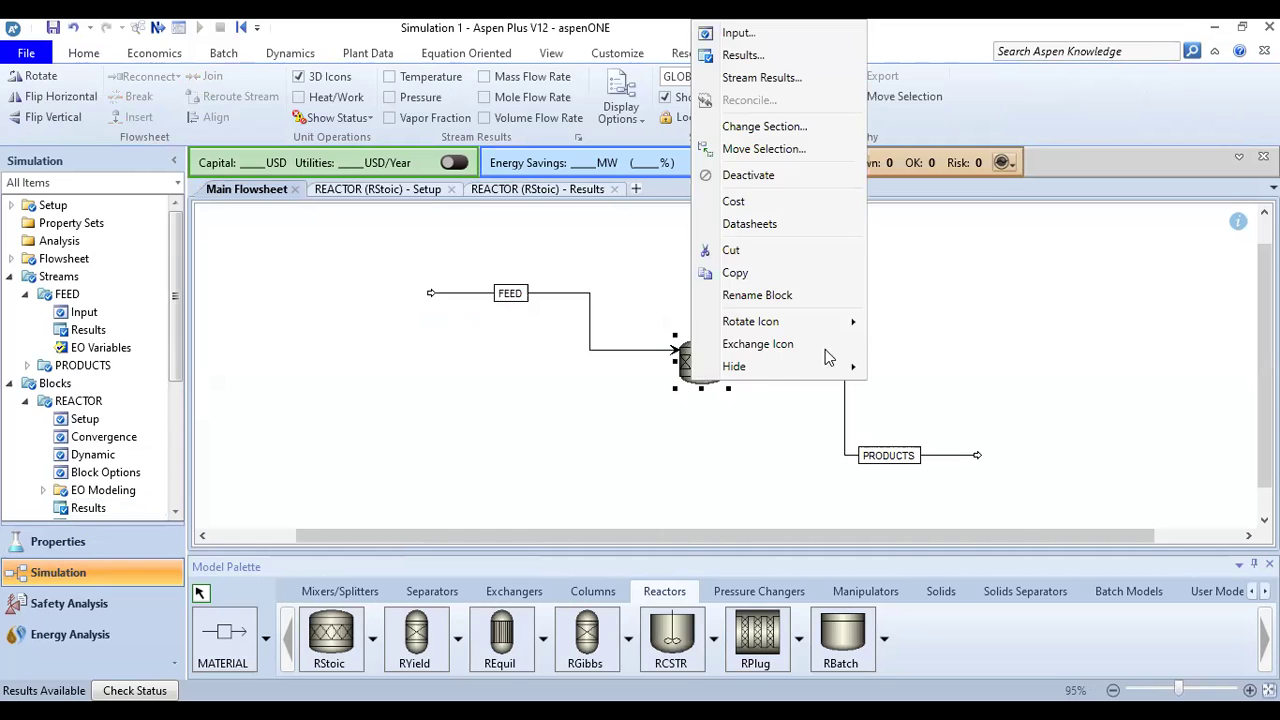
{"action": "left_click", "coordinate": [770, 80]}
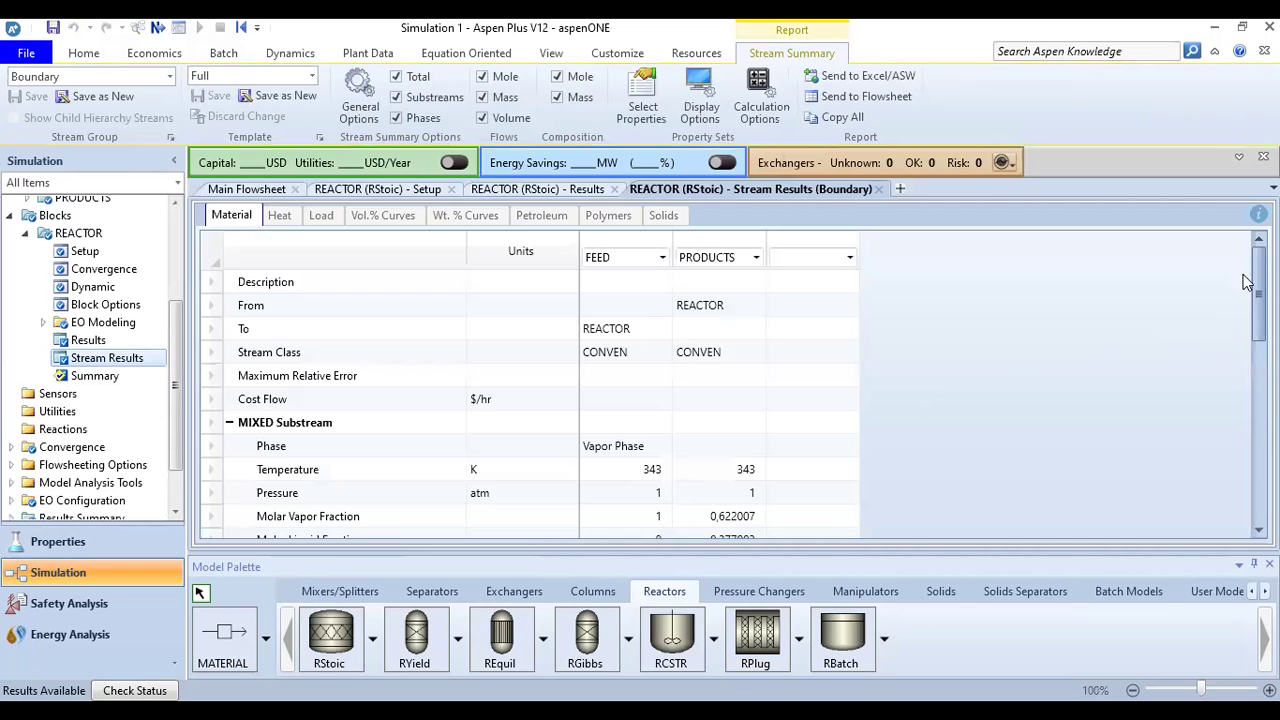
{"action": "scroll", "coordinate": [1256, 285], "scroll_direction": "down", "scroll_amount": 1}
{"action": "scroll", "coordinate": [1256, 285], "scroll_direction": "up", "scroll_amount": 1}
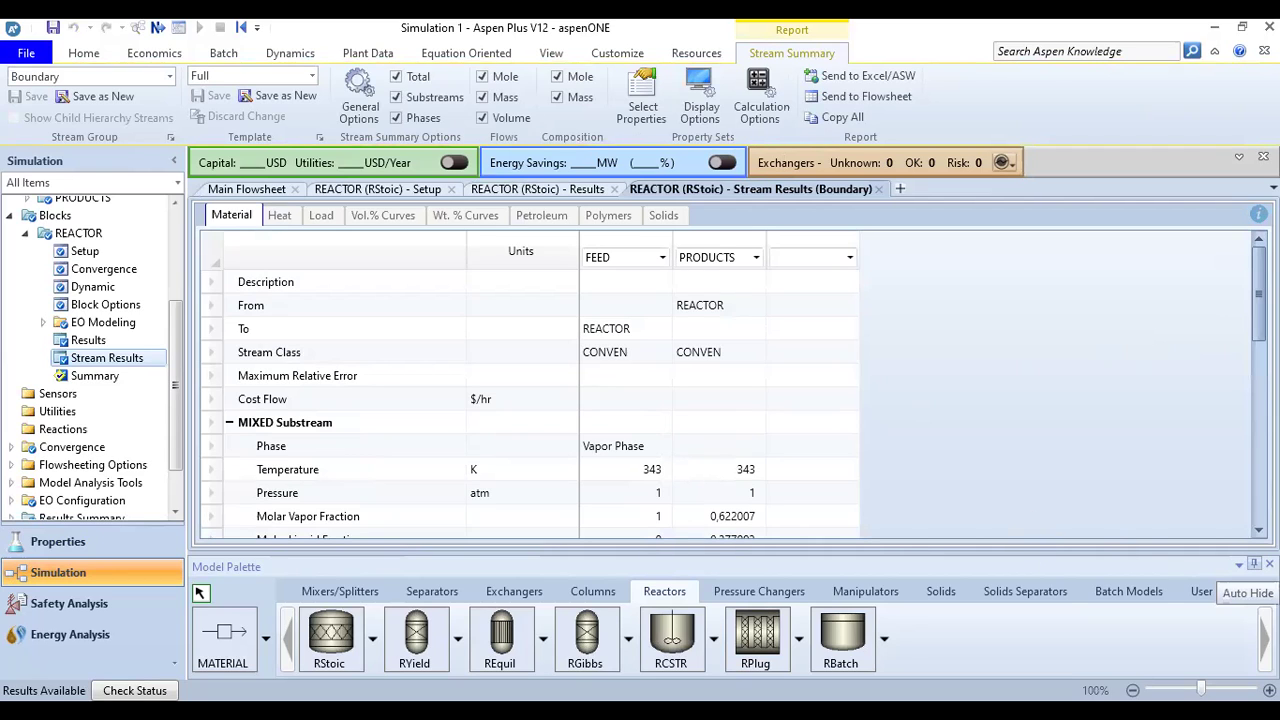
{"action": "left_click", "coordinate": [1254, 564]}
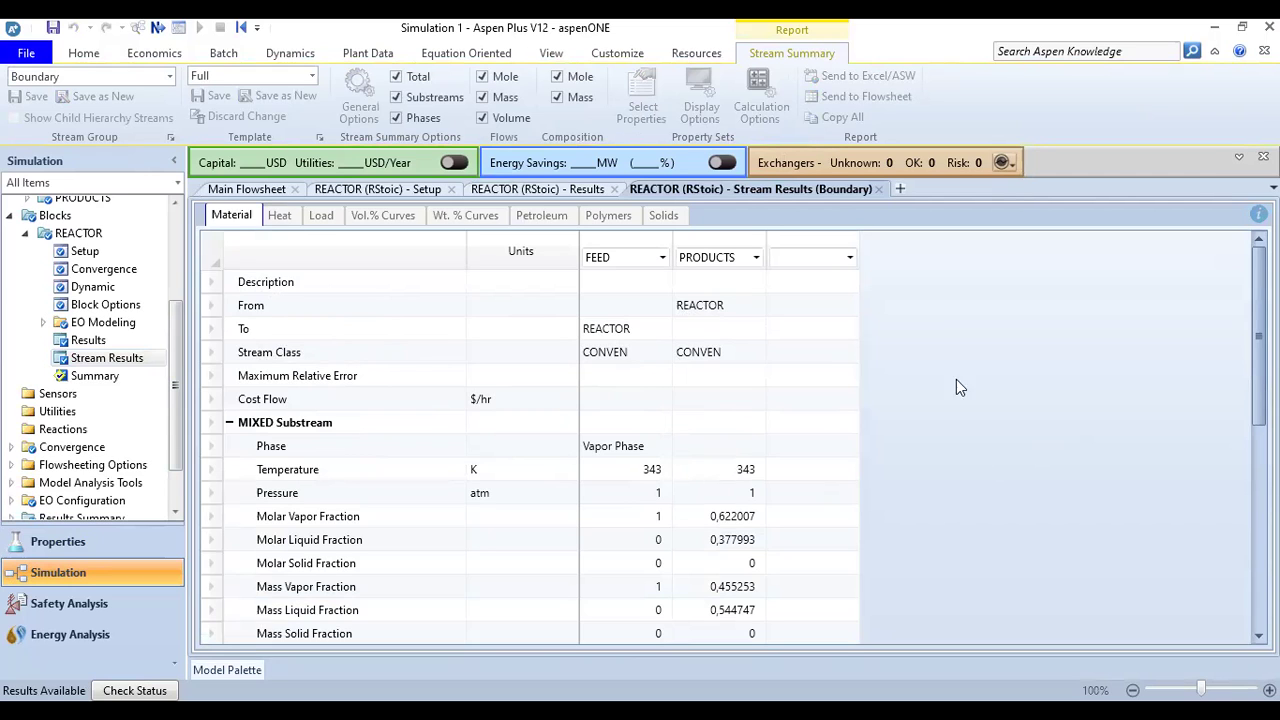
Expand the Mole Flows in the stream results to examine each component's flow in FEED and PRODUCTS
{"action": "scroll", "coordinate": [730, 455], "scroll_direction": "down", "scroll_amount": 3}
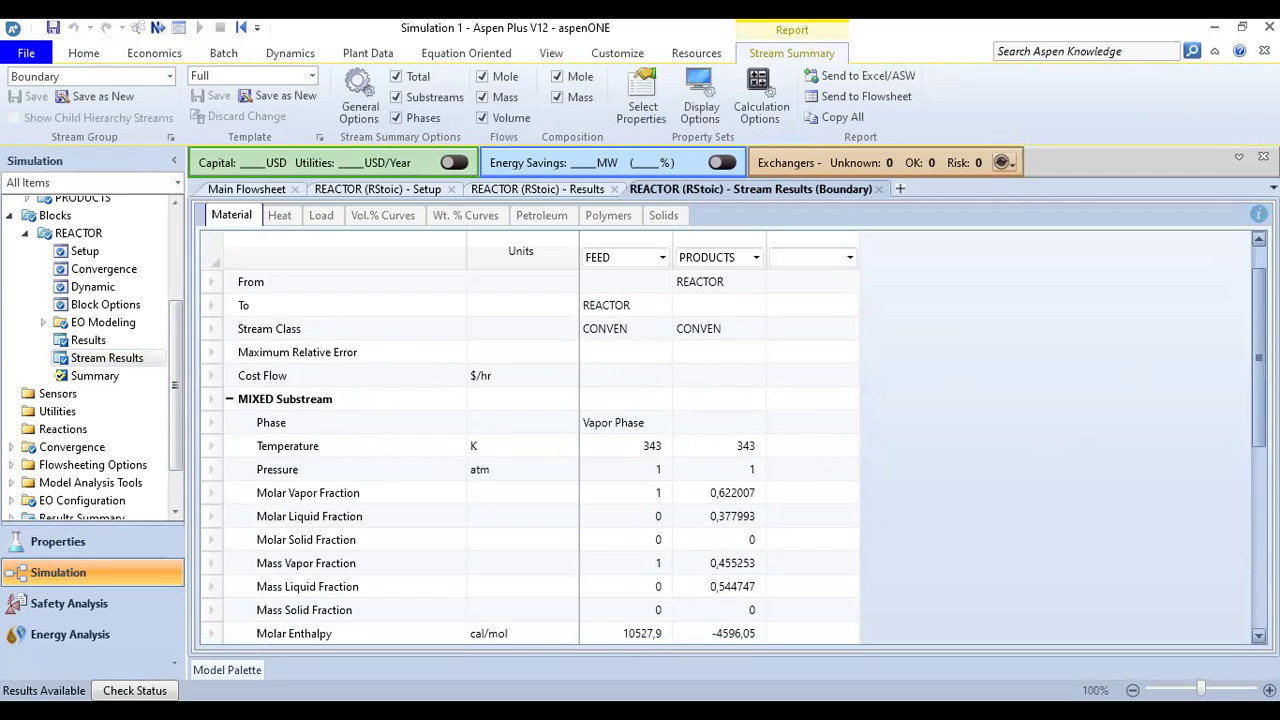
{"action": "scroll", "coordinate": [730, 455], "scroll_direction": "down", "scroll_amount": 4}
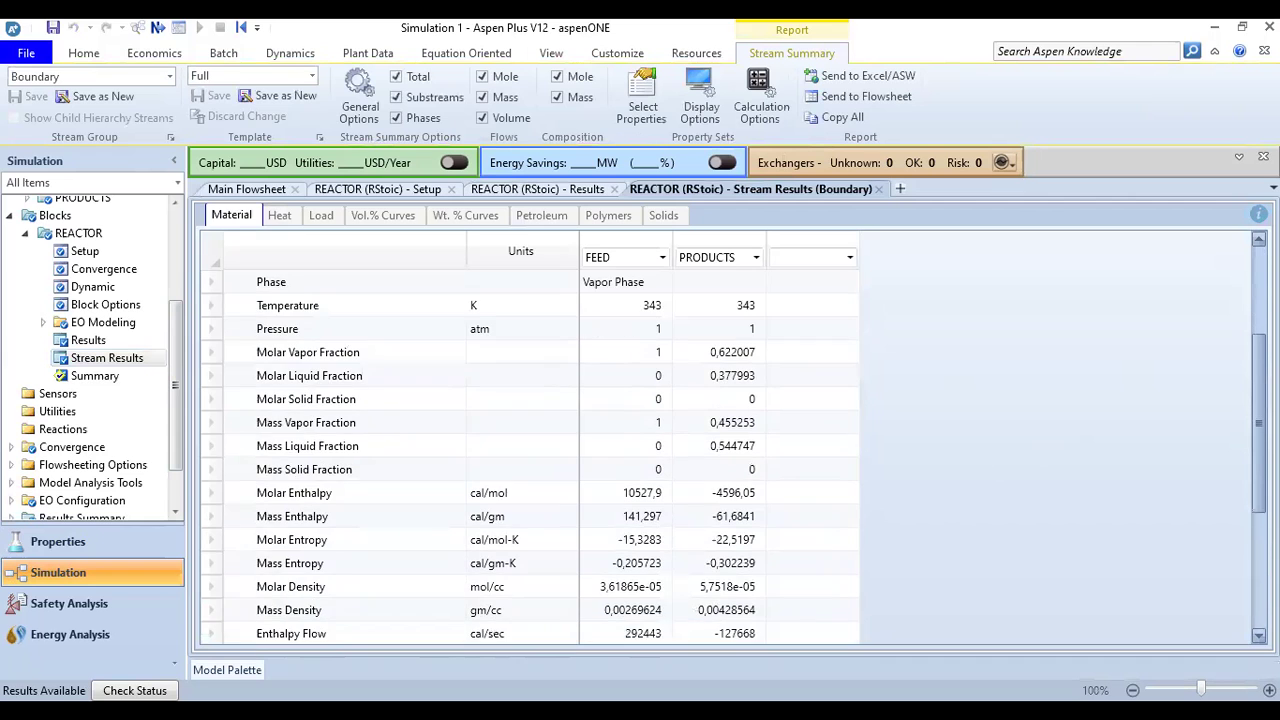
{"action": "scroll", "coordinate": [316, 289], "scroll_direction": "down", "scroll_amount": 3}
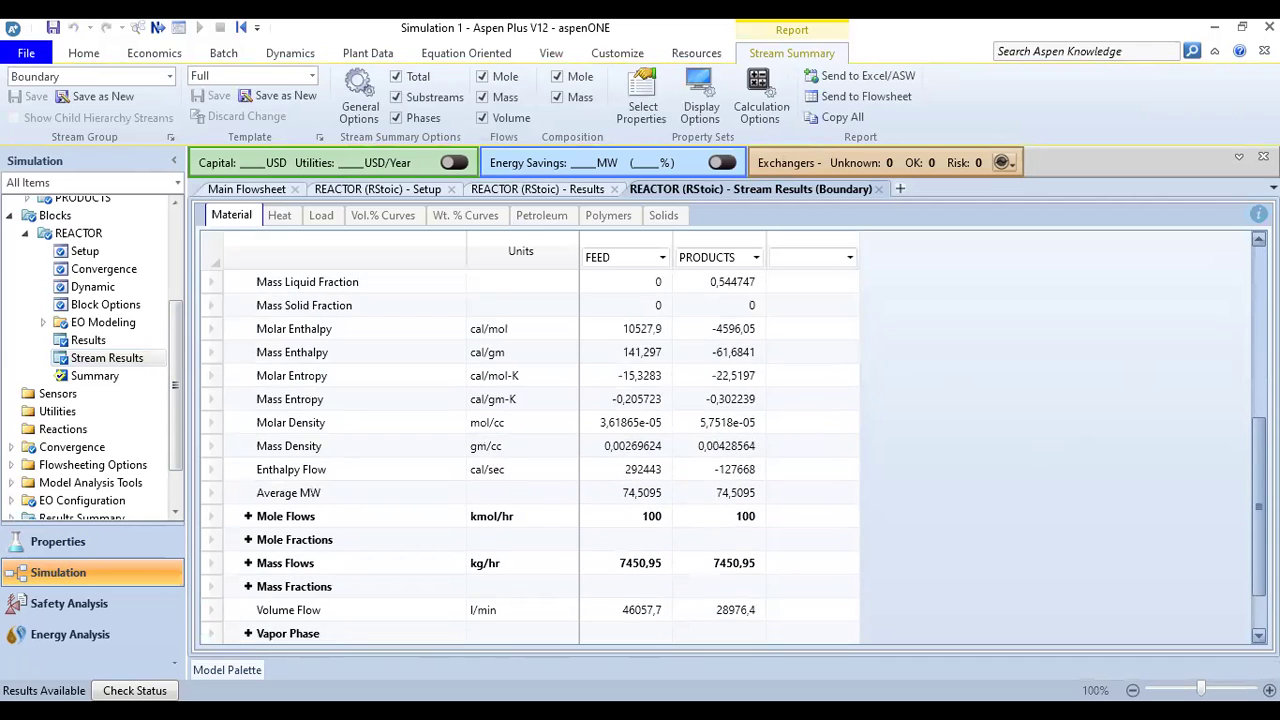
{"action": "scroll", "coordinate": [316, 289], "scroll_direction": "up", "scroll_amount": 1}
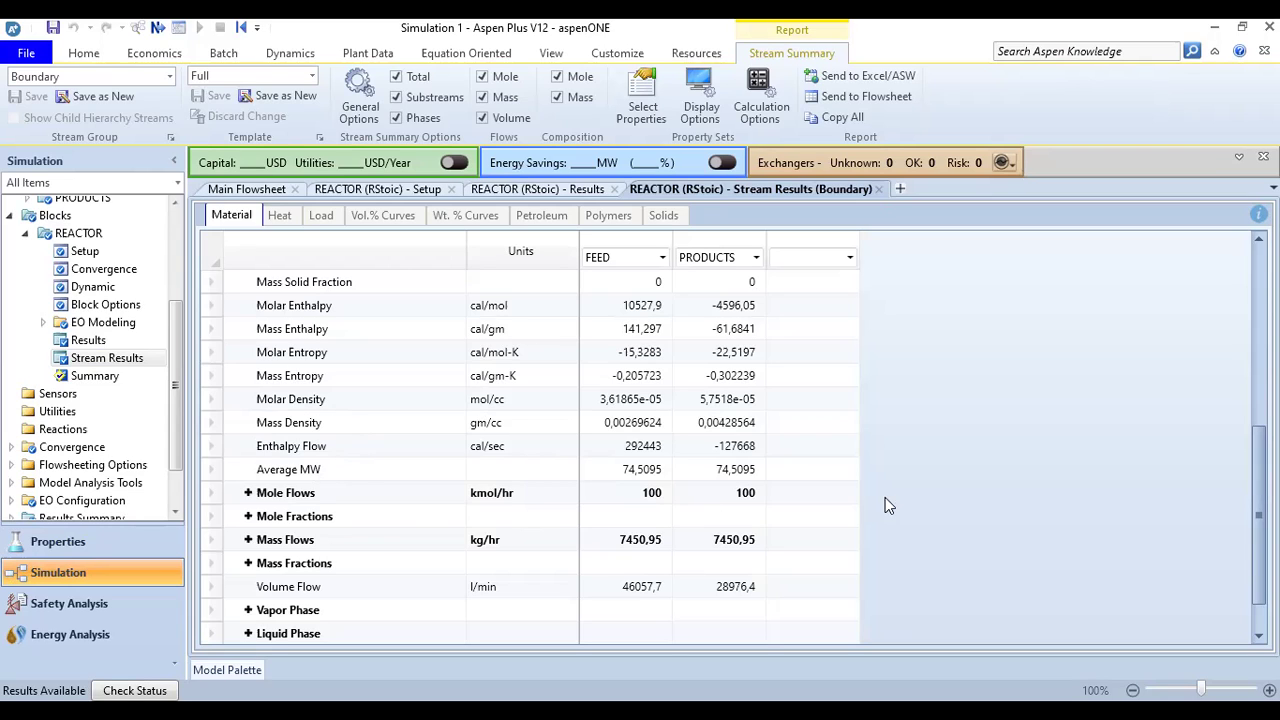
{"action": "left_click", "coordinate": [248, 493]}
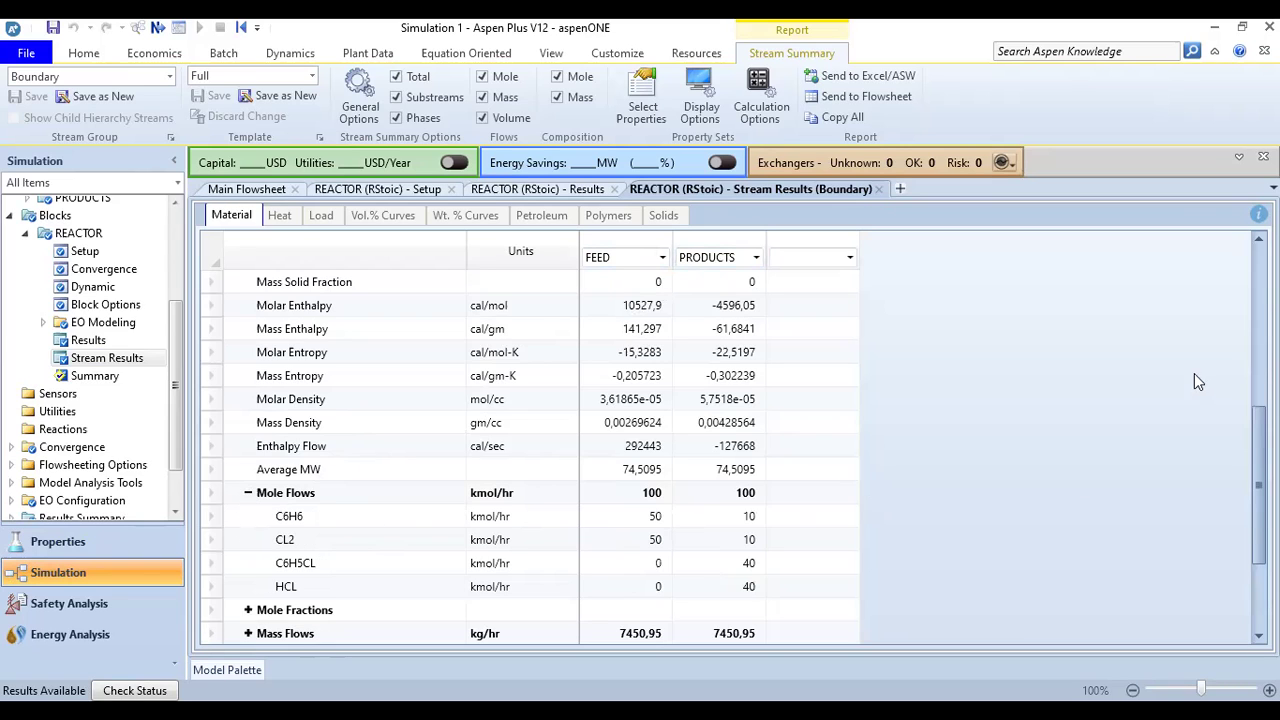
Expand the Mole Fractions in the stream results to examine each component's fraction in FEED and PRODUCTS
{"action": "scroll", "coordinate": [1150, 445], "scroll_direction": "down", "scroll_amount": 1}
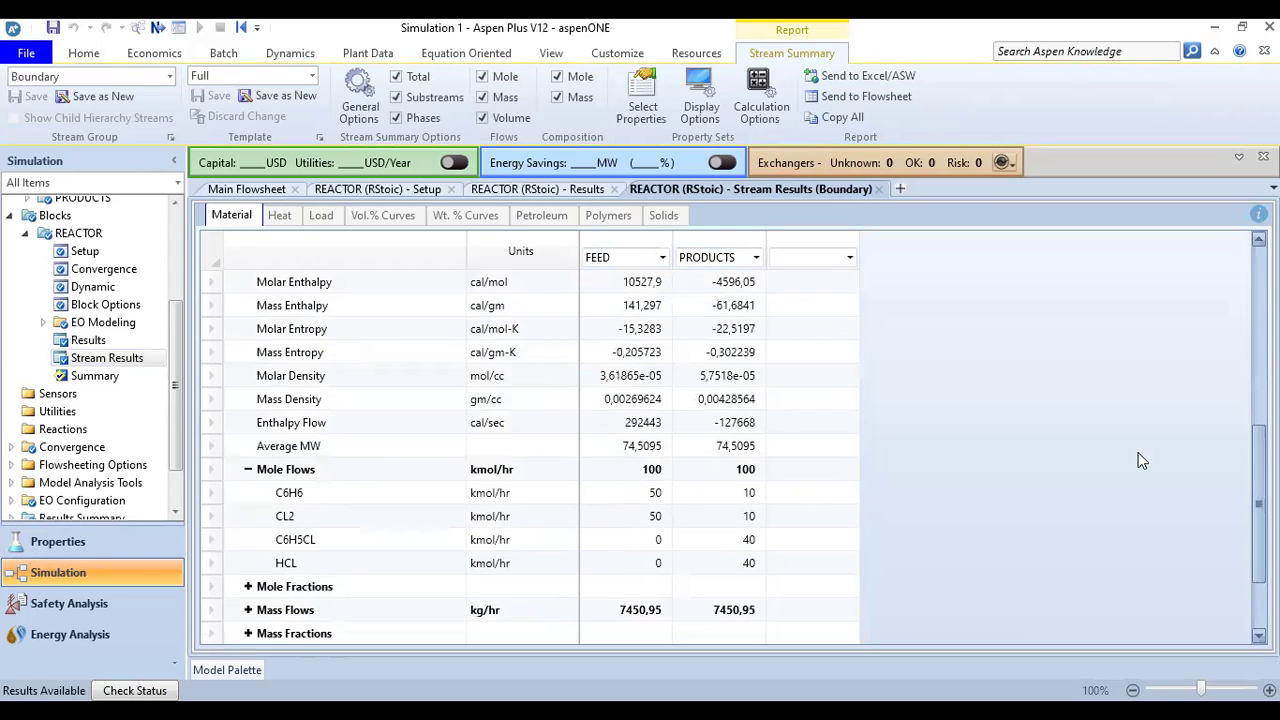
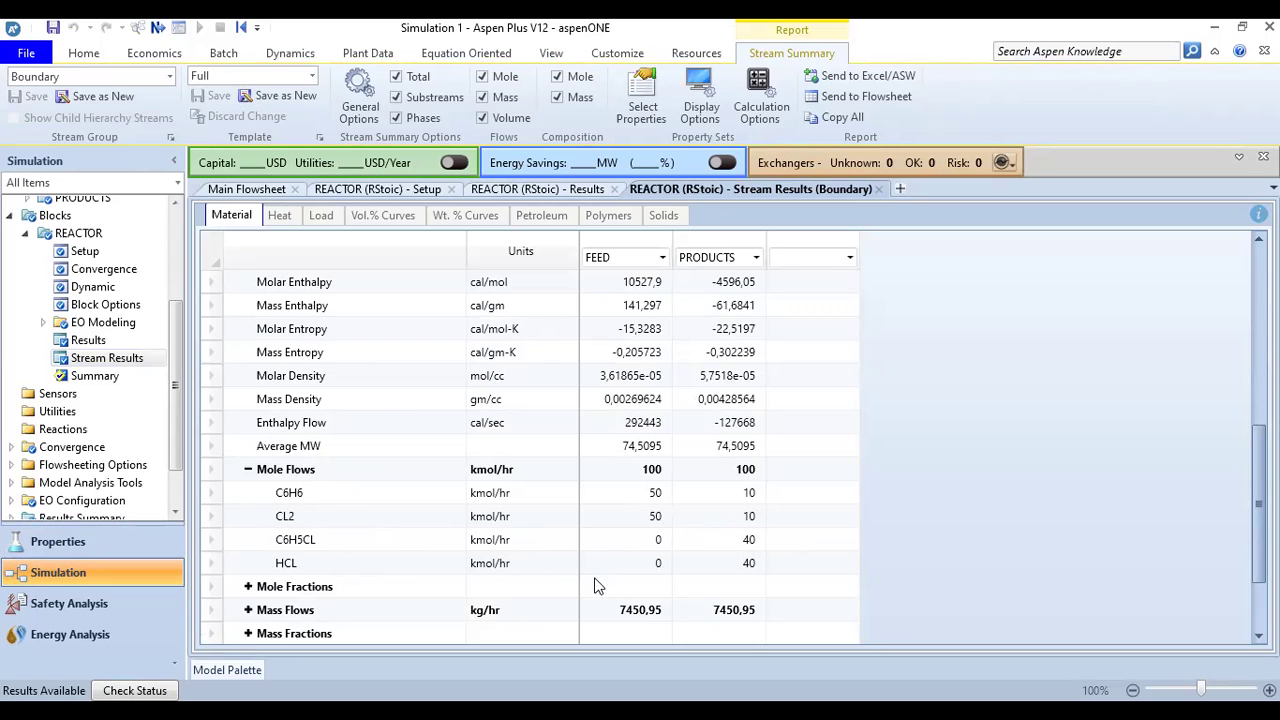
{"action": "scroll", "coordinate": [435, 495], "scroll_direction": "down", "scroll_amount": 3}
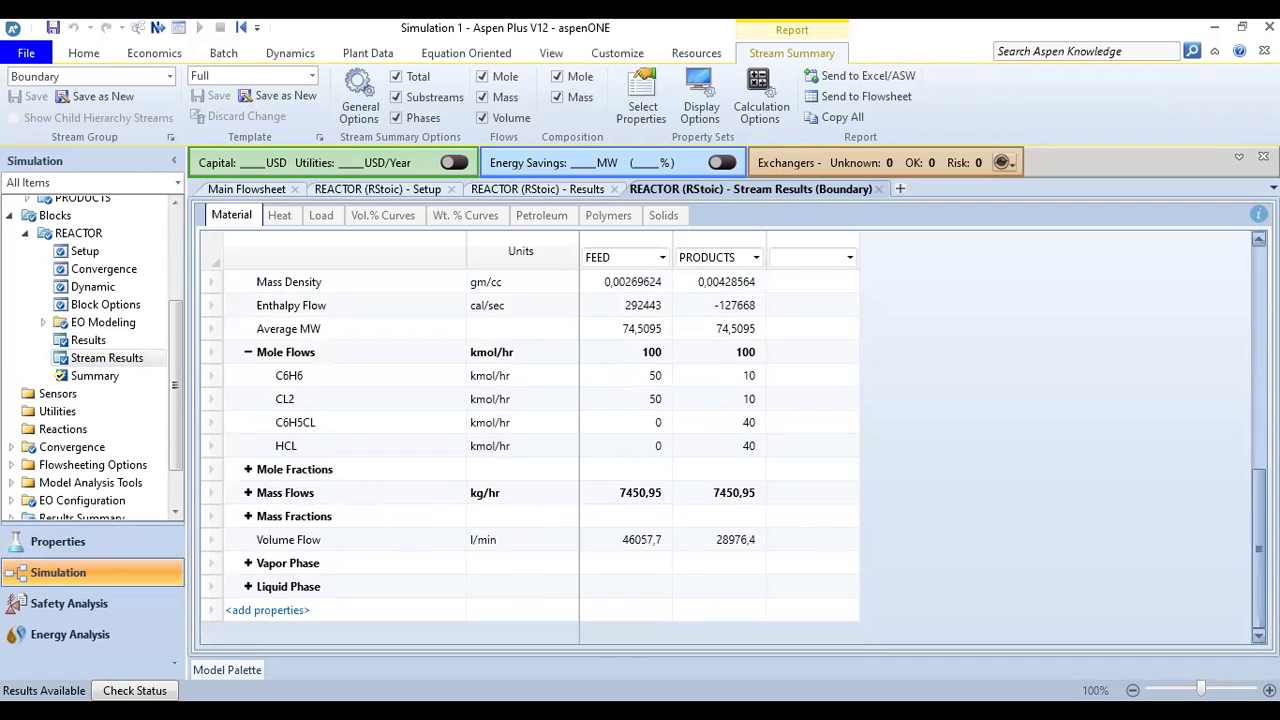
{"action": "left_click", "coordinate": [248, 470]}
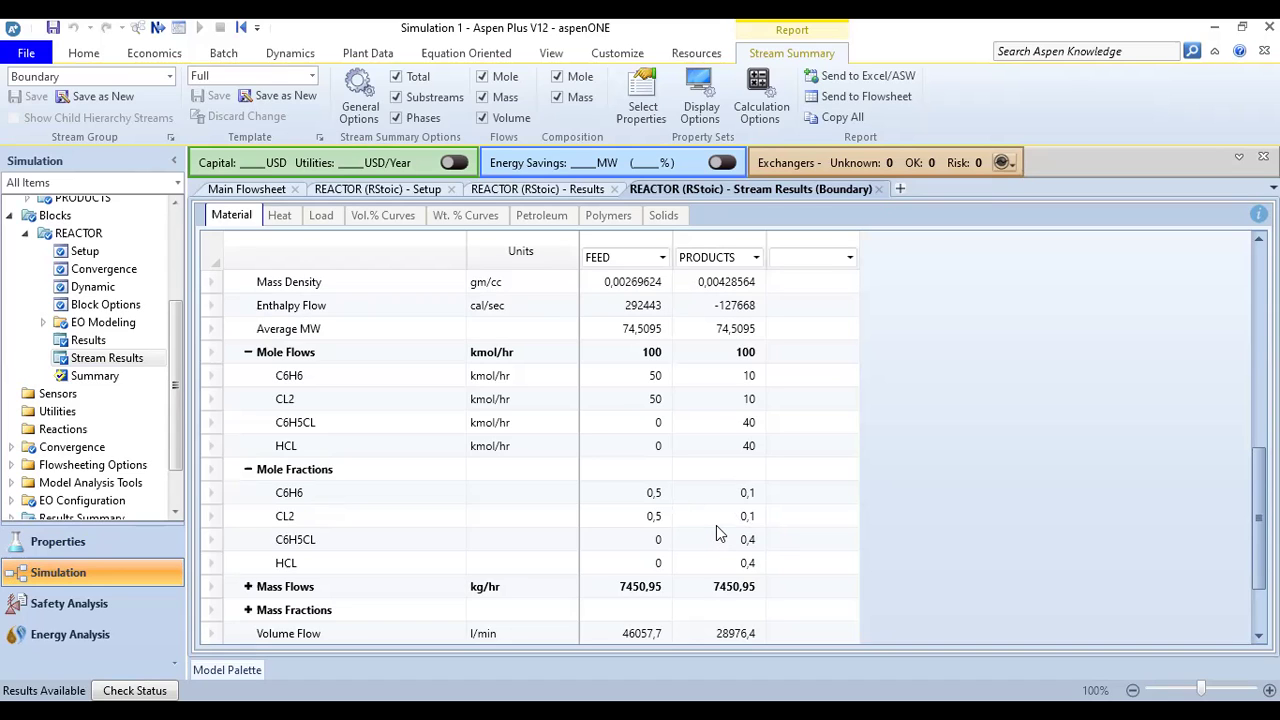
Expand the Mass Flows and Mass Fractions to compare the components between FEED and PRODUCTS on a mass basis
{"action": "scroll", "coordinate": [735, 522], "scroll_direction": "down", "scroll_amount": 2}
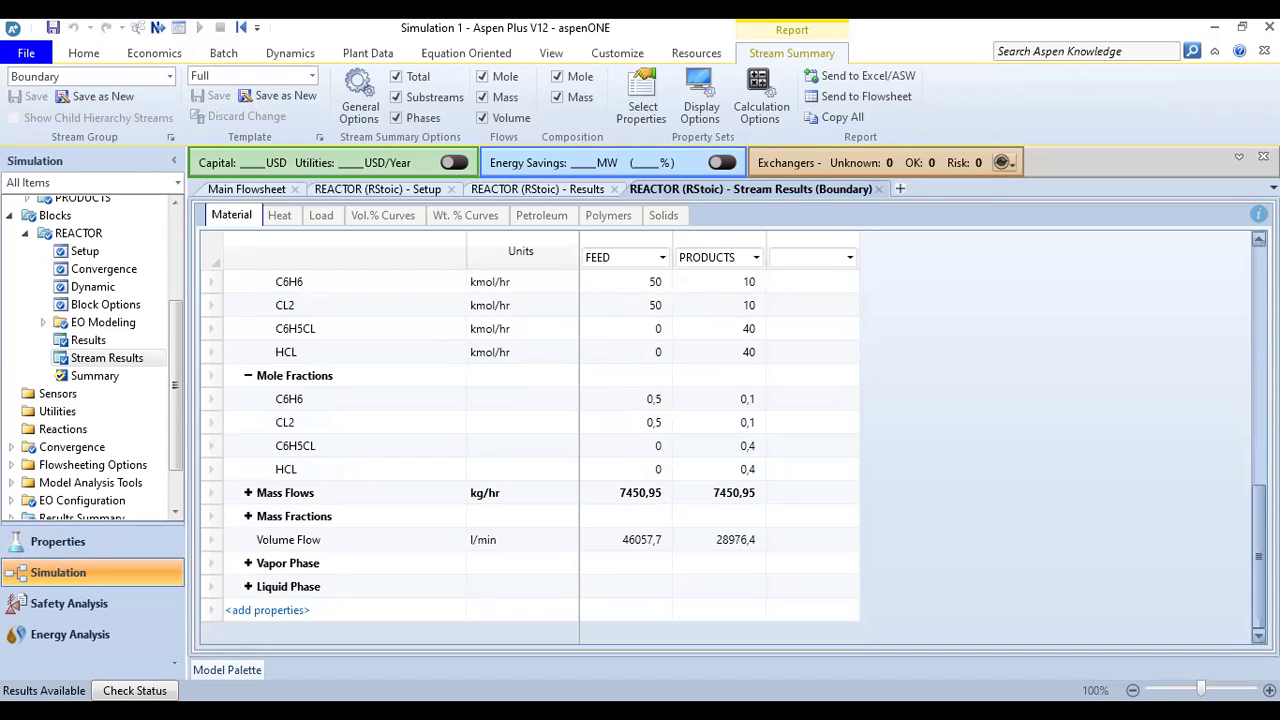
{"action": "left_click", "coordinate": [248, 492]}
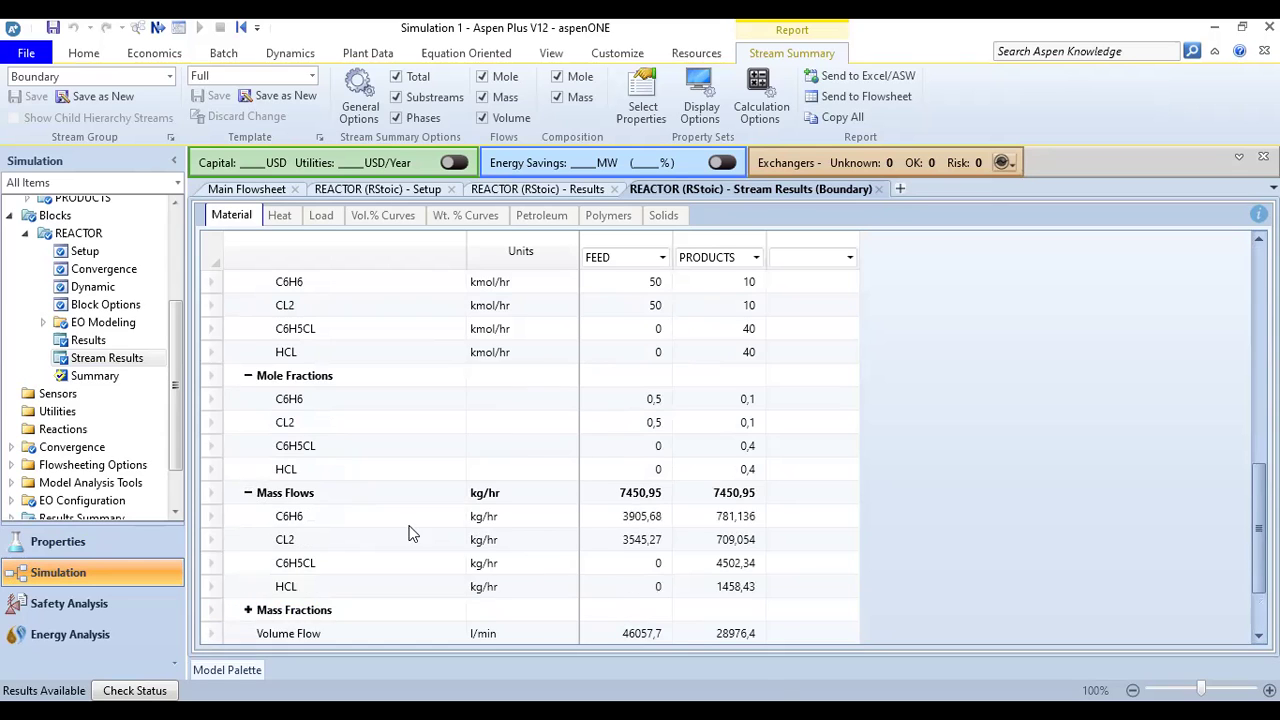
{"action": "scroll", "coordinate": [410, 533], "scroll_direction": "down", "scroll_amount": 2}
{"action": "left_click", "coordinate": [248, 514]}
{"action": "scroll", "coordinate": [279, 540], "scroll_direction": "down", "scroll_amount": 2}
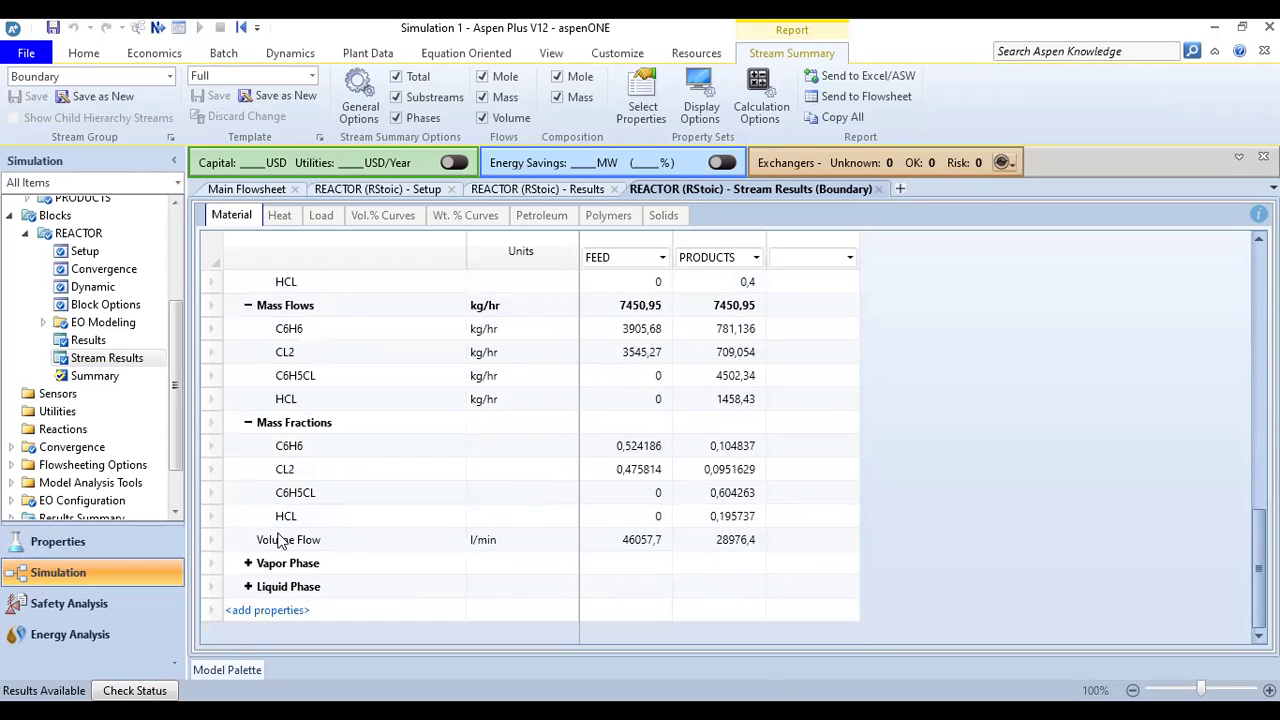
Expand the Vapor Phase properties and review them together with the MIXED substream's conditions for both streams
{"action": "left_click", "coordinate": [248, 563]}
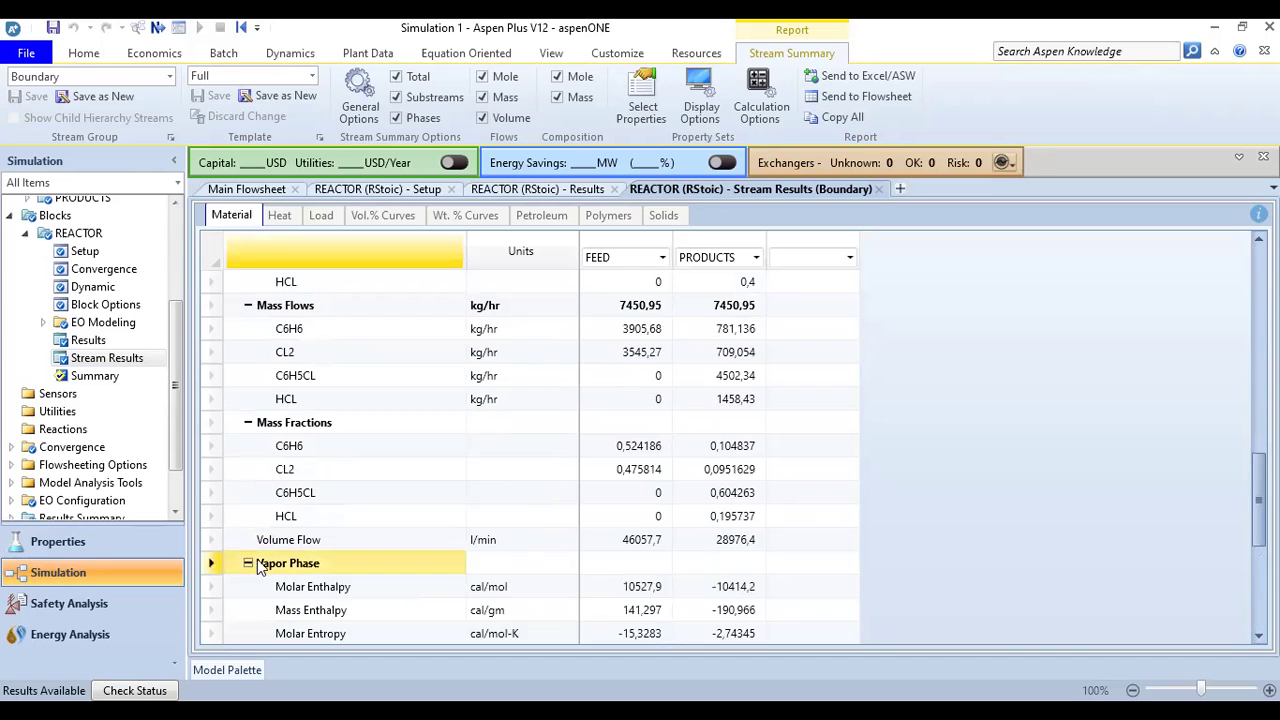
{"action": "scroll", "coordinate": [866, 451], "scroll_direction": "down", "scroll_amount": 3}
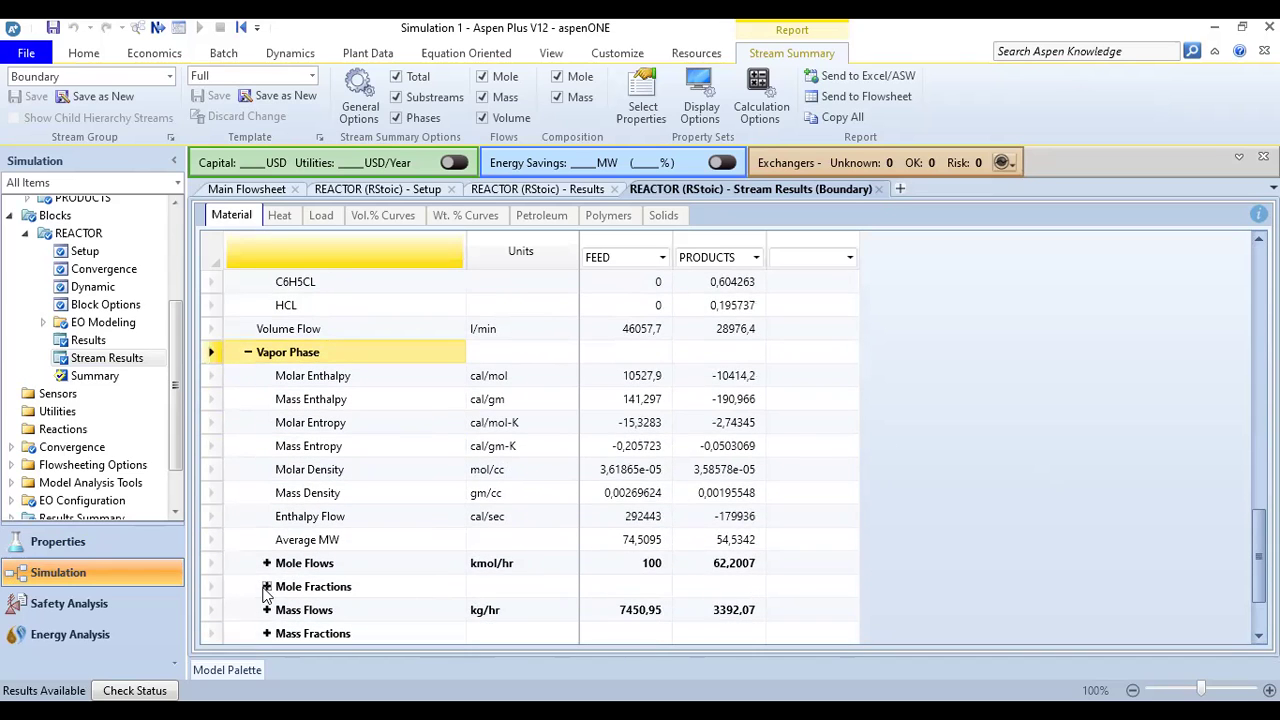
{"action": "scroll", "coordinate": [474, 552], "scroll_direction": "down", "scroll_amount": 2}
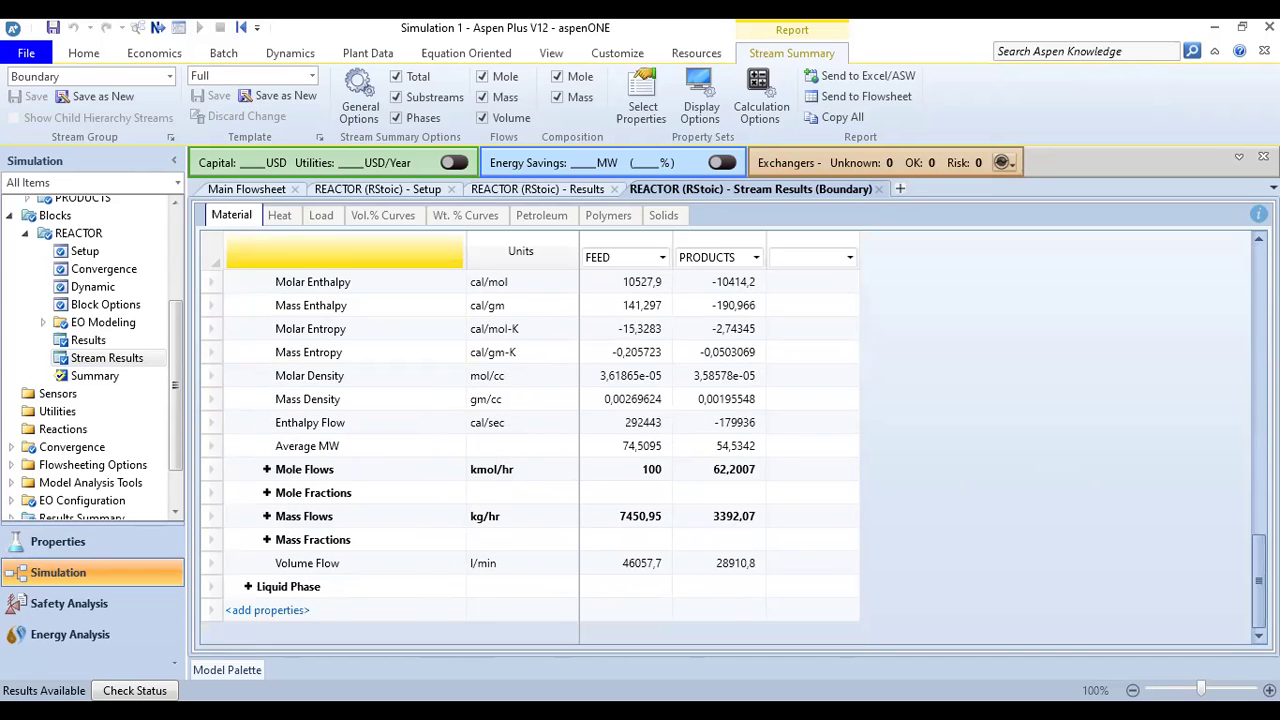
{"action": "scroll", "coordinate": [1131, 305], "scroll_direction": "up", "scroll_amount": 5}
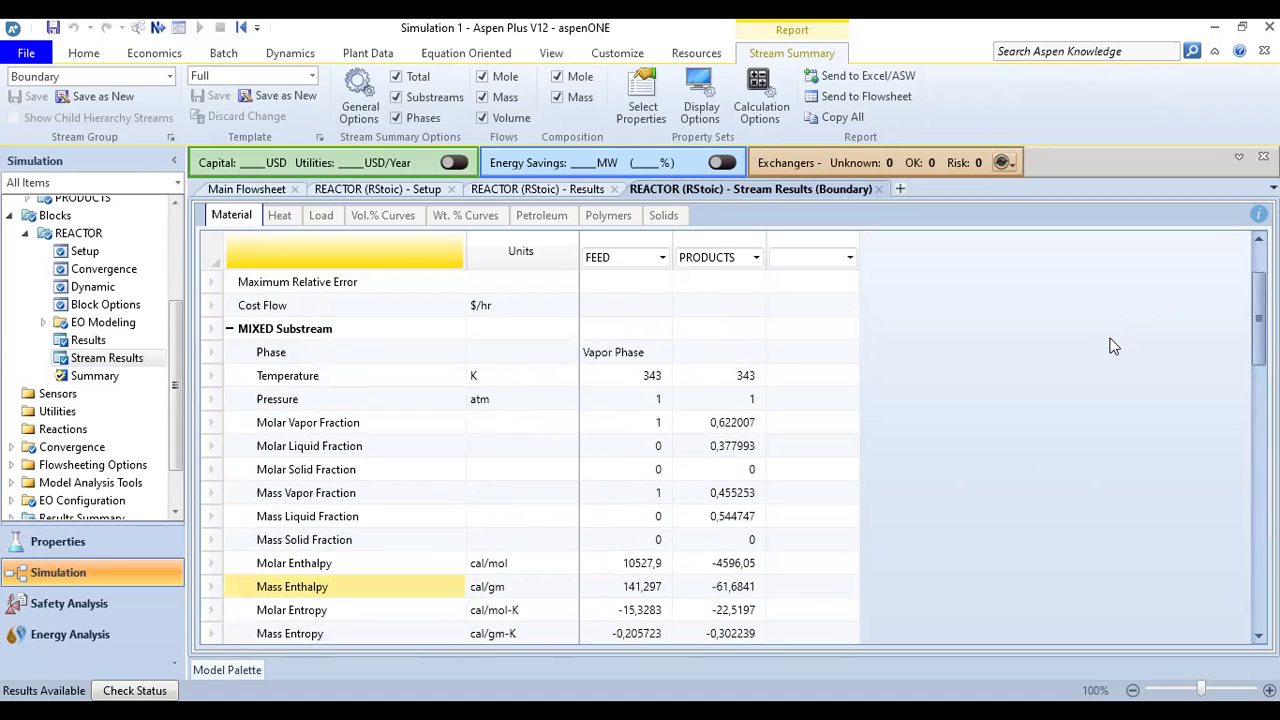
{"action": "scroll", "coordinate": [1113, 346], "scroll_direction": "up", "scroll_amount": 2}
{"action": "scroll", "coordinate": [1240, 419], "scroll_direction": "down", "scroll_amount": 3}
{"action": "scroll", "coordinate": [1190, 545], "scroll_direction": "down", "scroll_amount": 10}
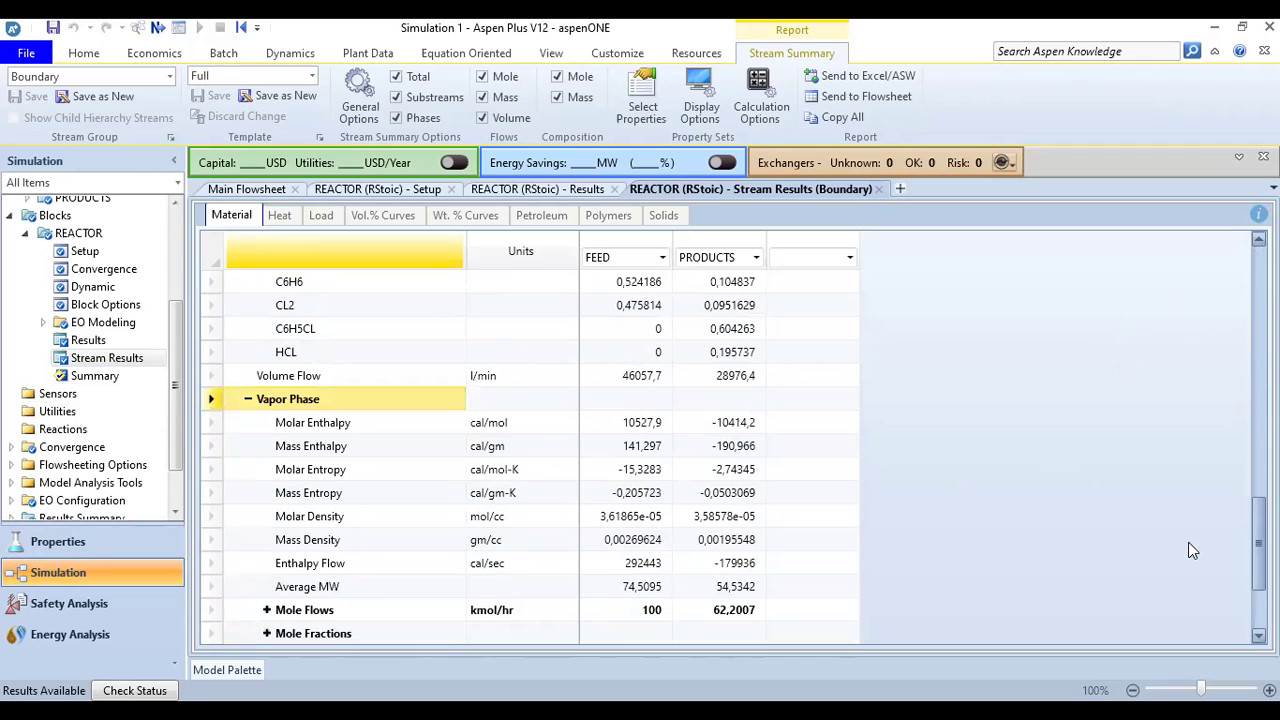